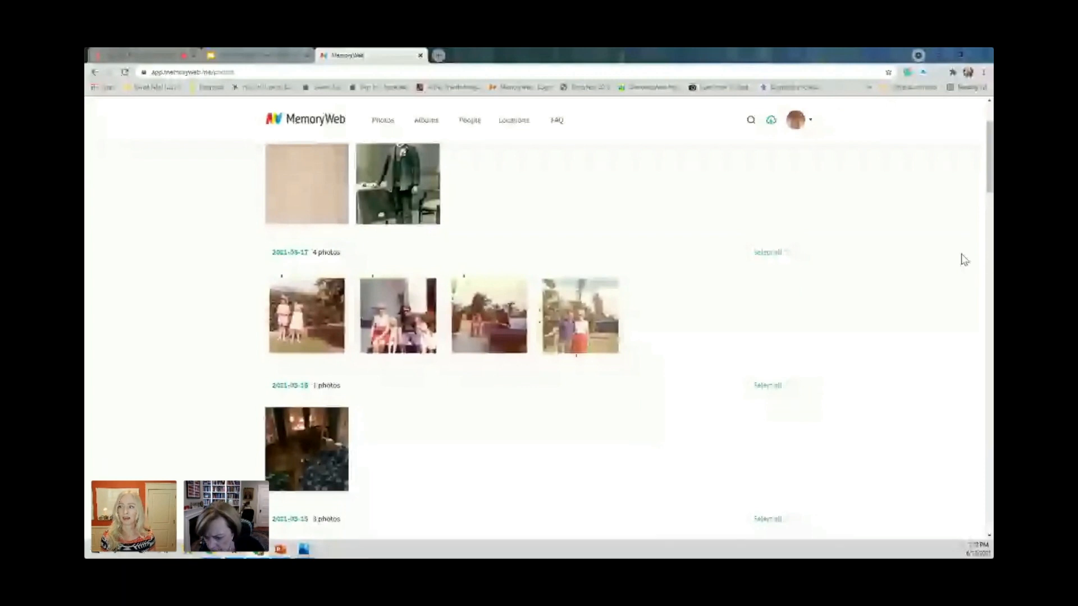
Select all four photos dated 2021-03-17 and open their tags for editing.
drag(988, 192, 988, 176)
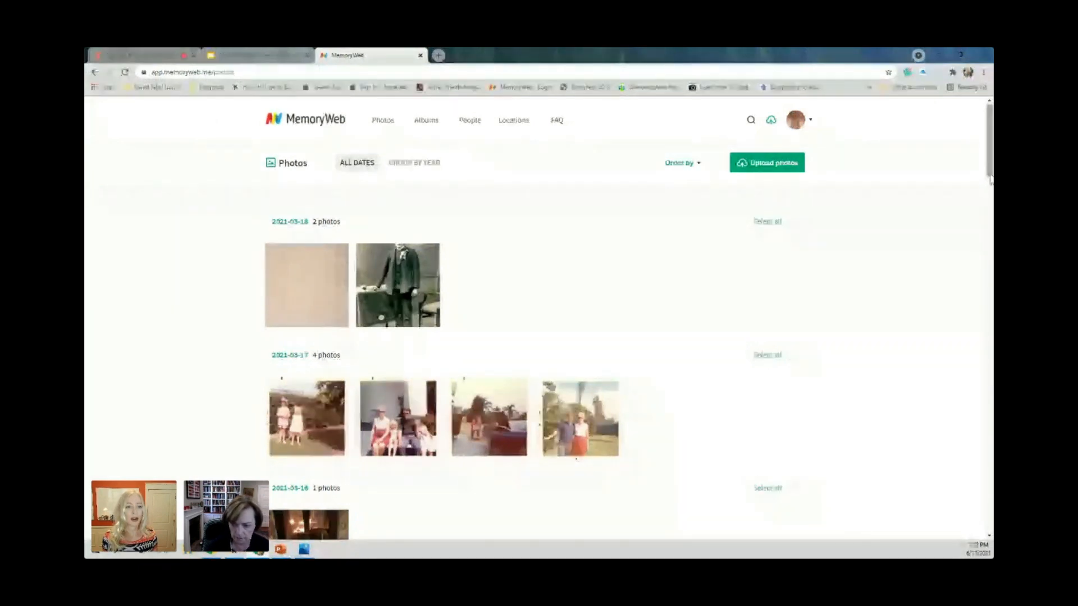
scroll(706, 289, down, 1)
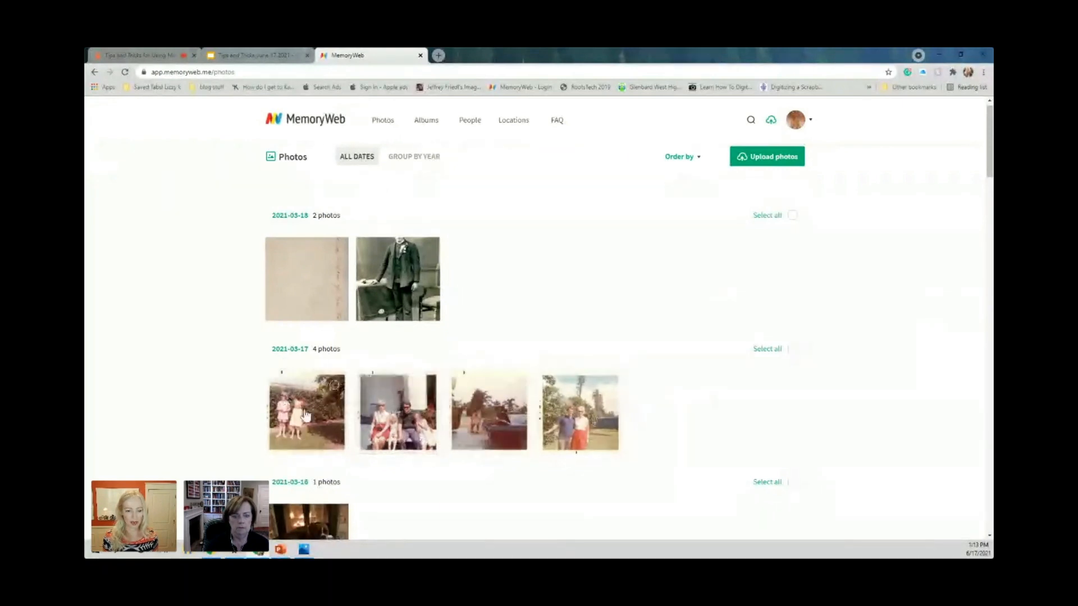
click(792, 351)
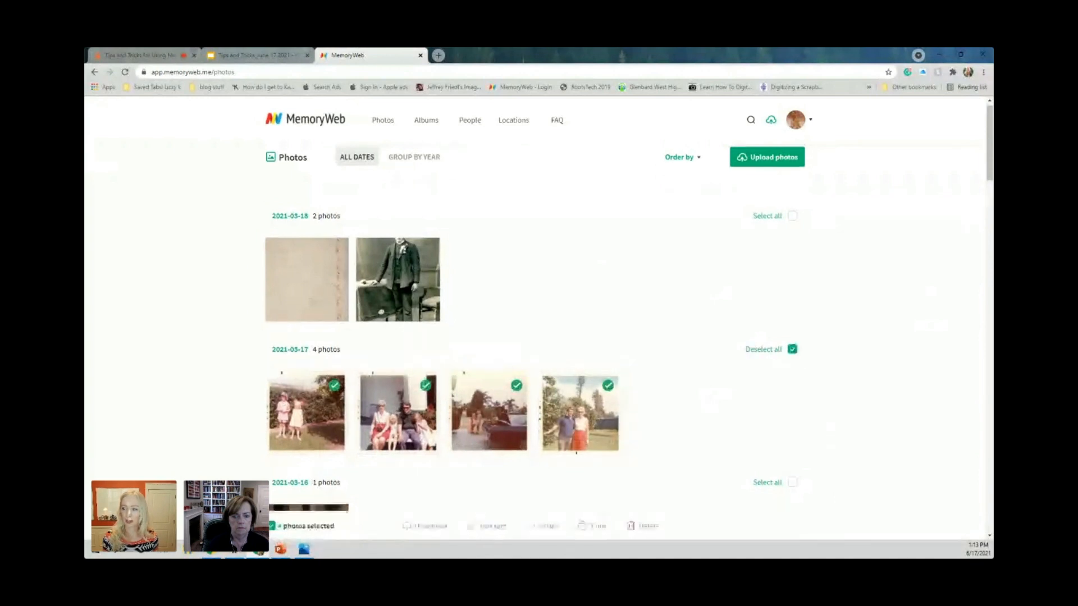
scroll(486, 460, down, 1)
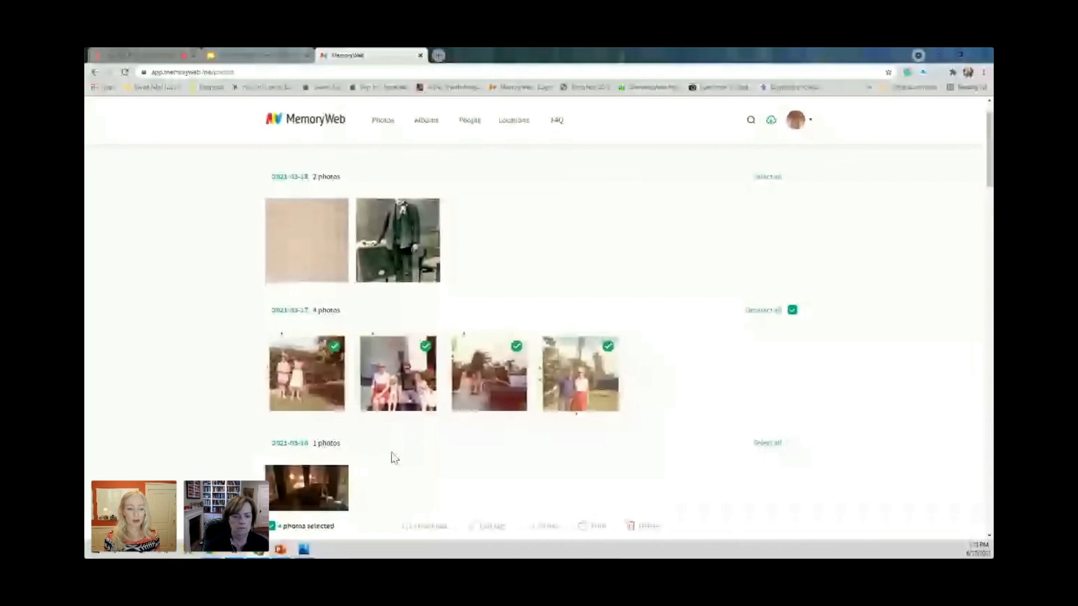
mouse_move(287, 380)
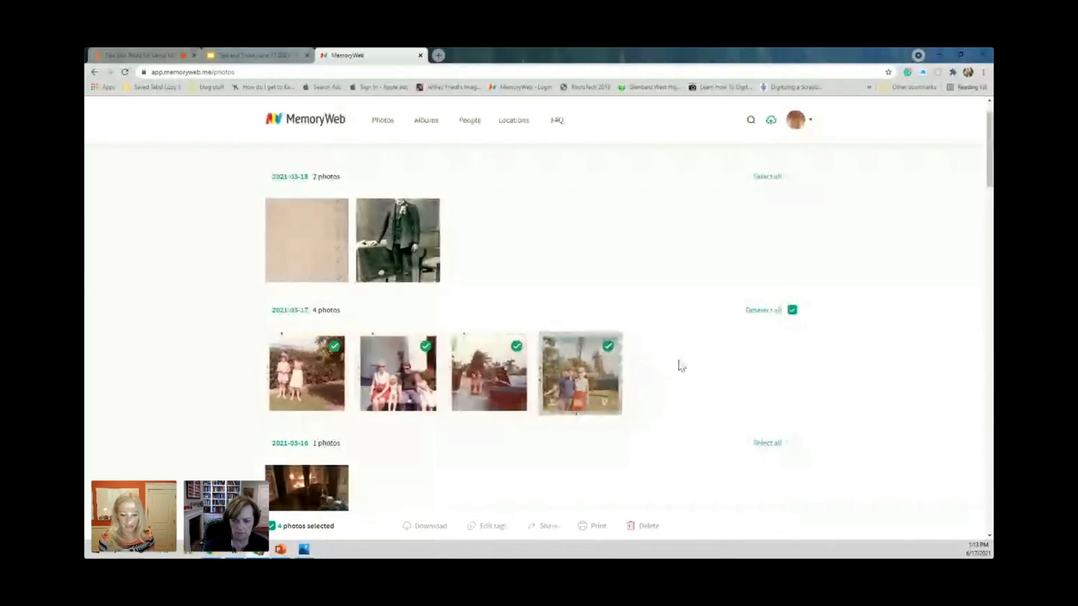
click(494, 527)
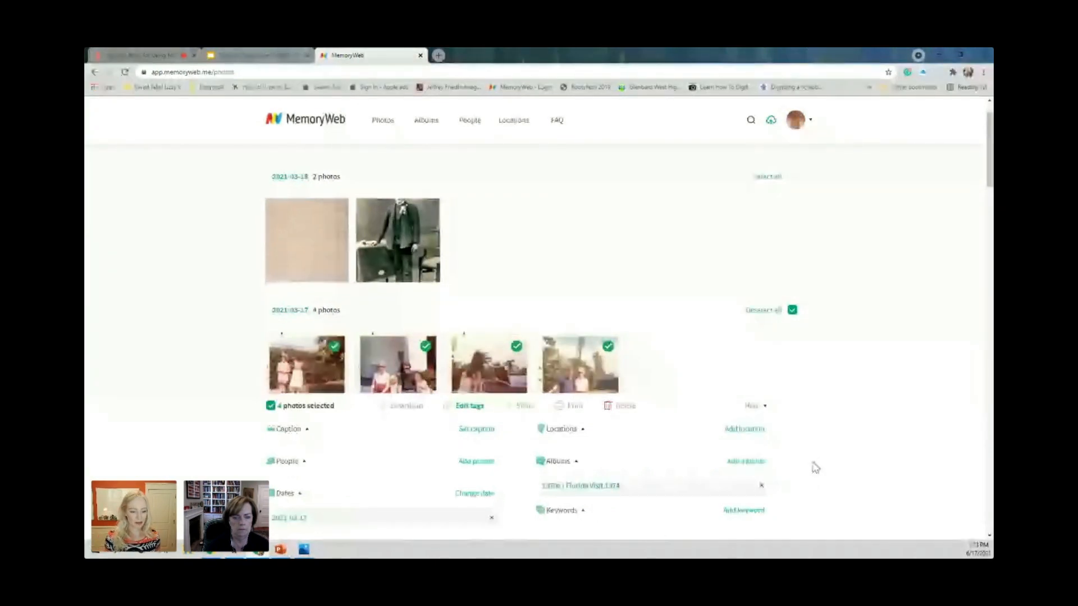
Set the caption of the four selected photos to "Fun Florida trip".
click(477, 430)
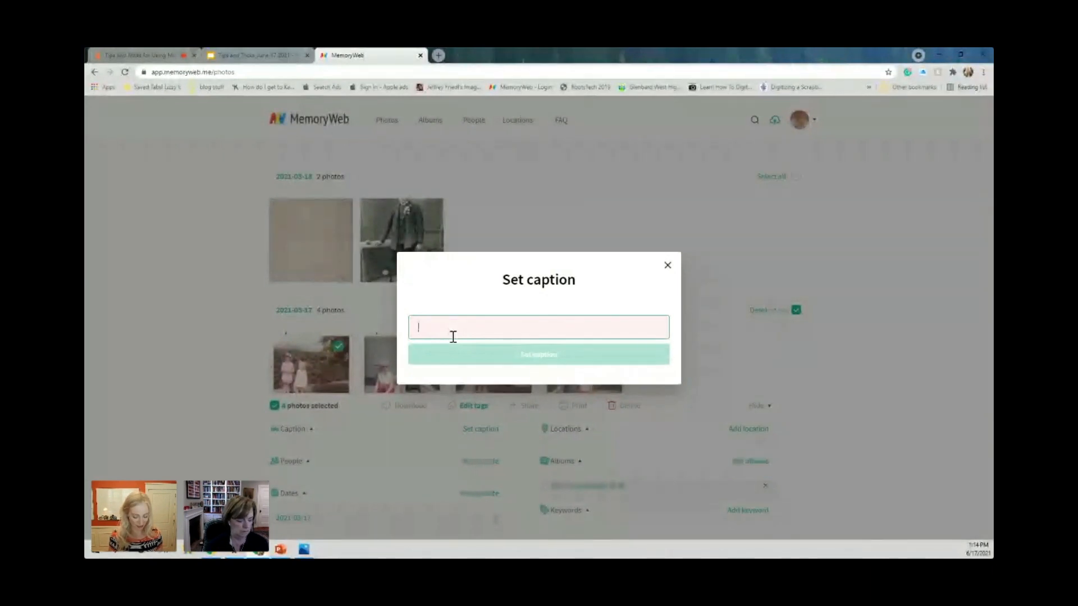
text(Fun)
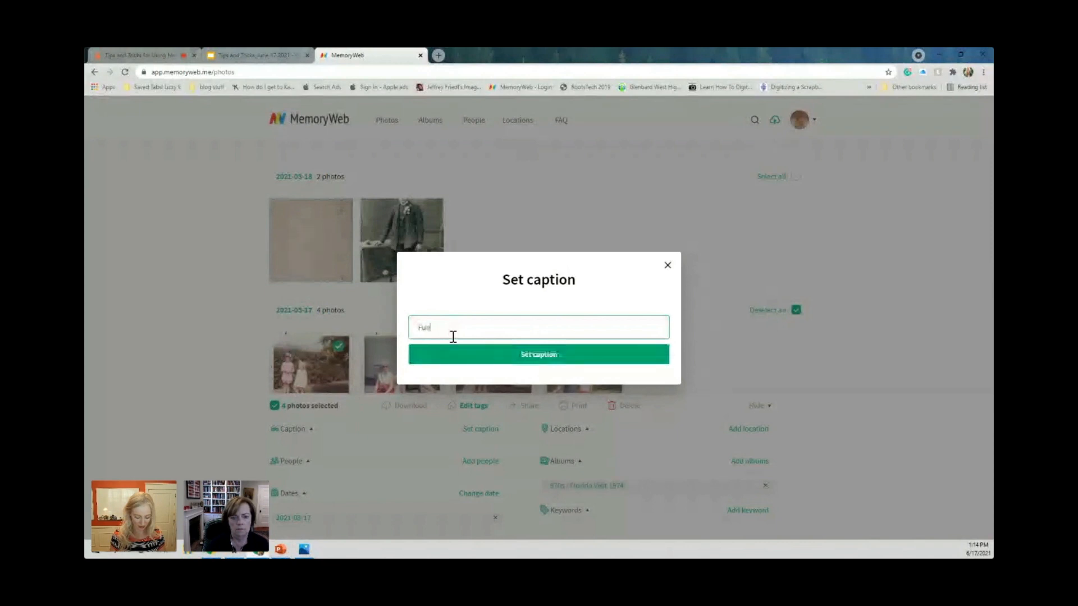
text( Fi)
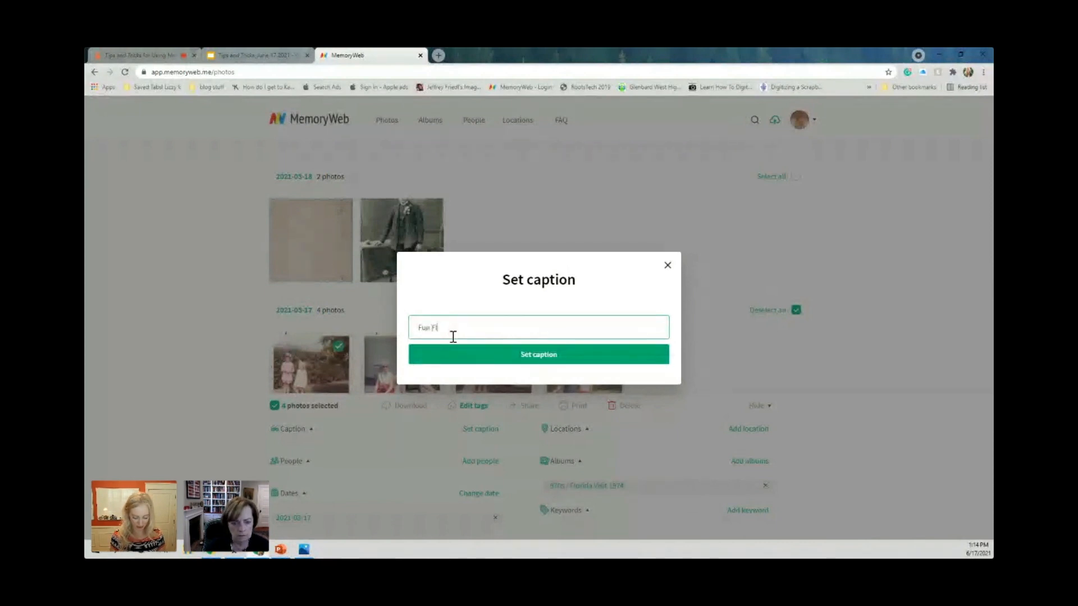
text(orida trip)
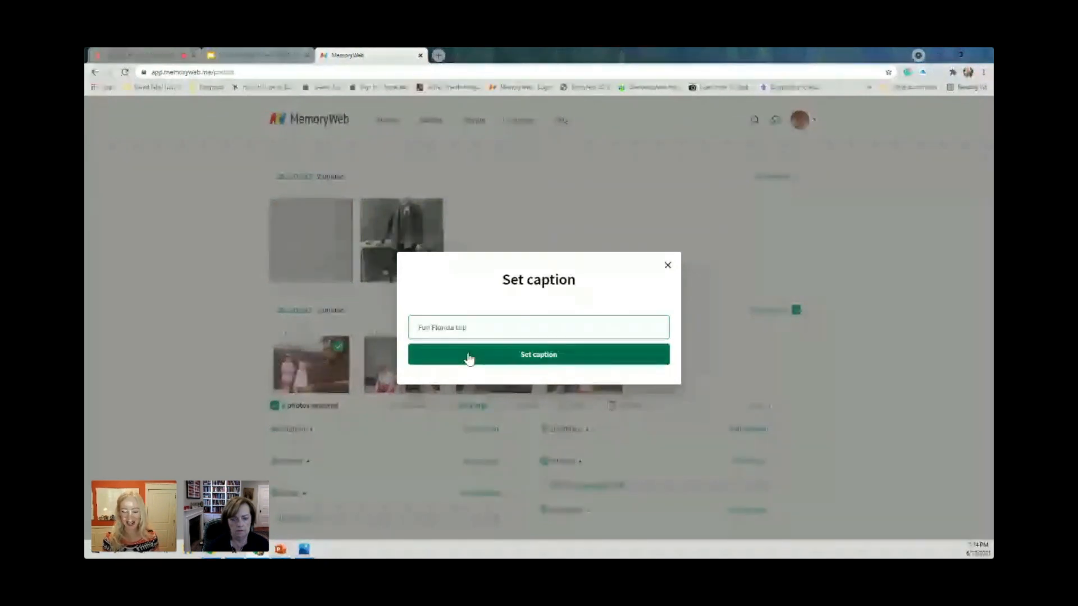
click(522, 355)
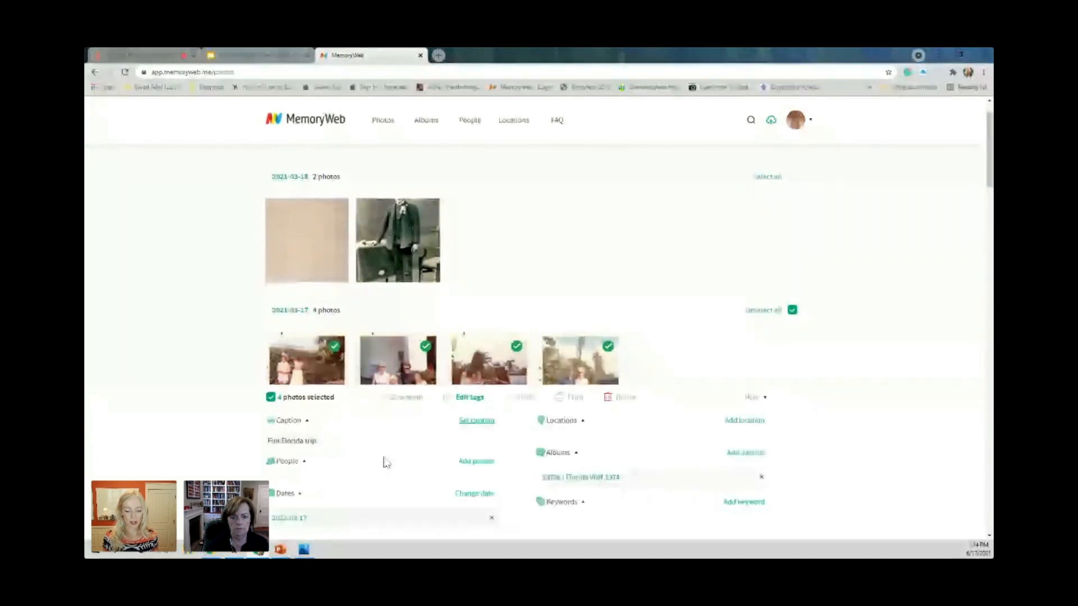
Change the selected photos' date to an approximate date with the year range 1974 to 1974.
click(474, 493)
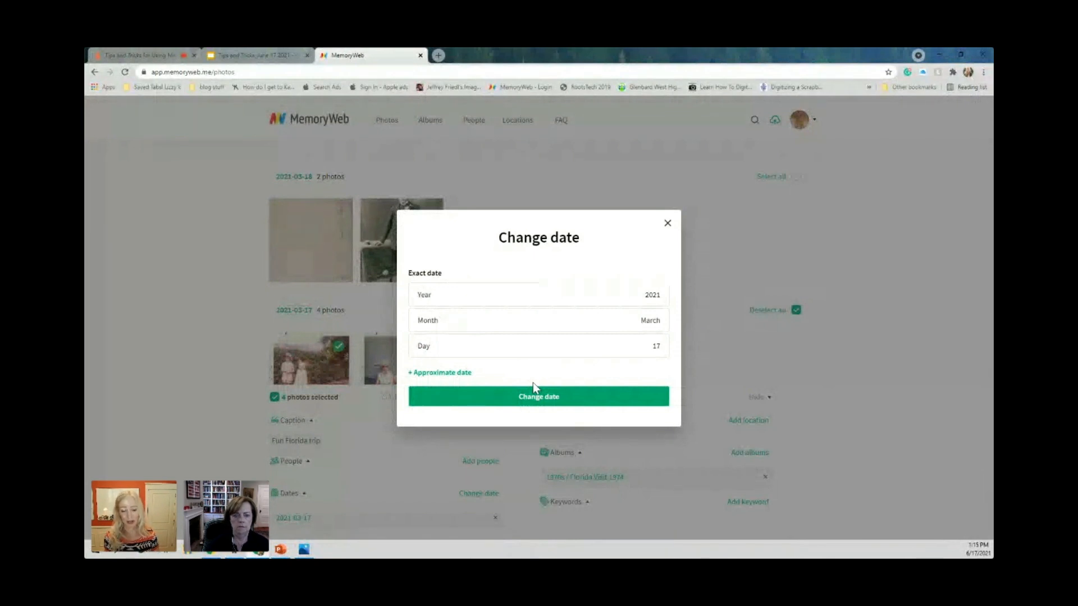
click(634, 303)
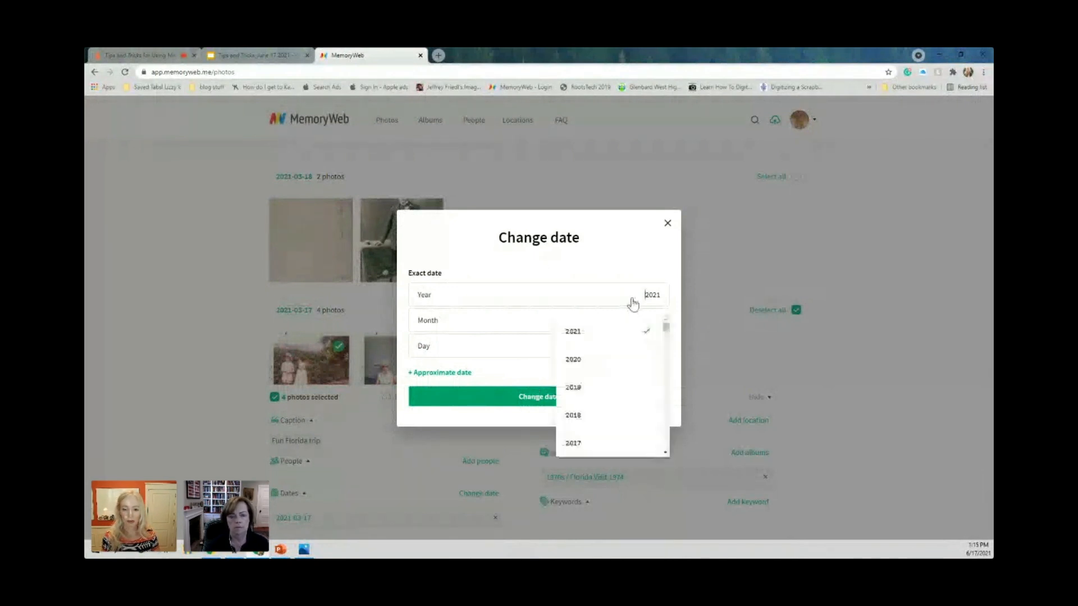
drag(665, 327, 666, 350)
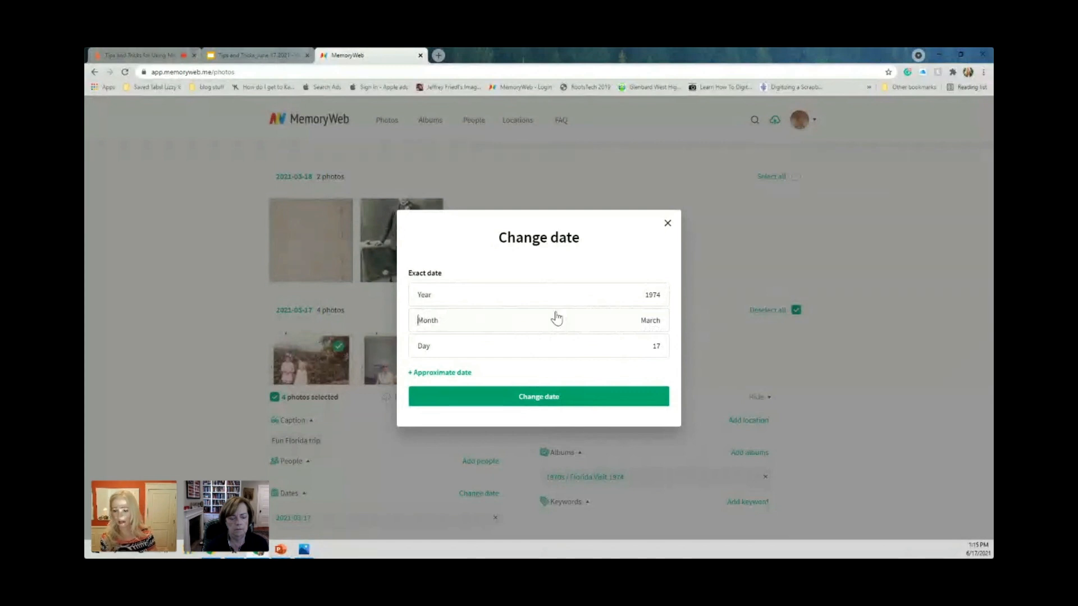
click(468, 374)
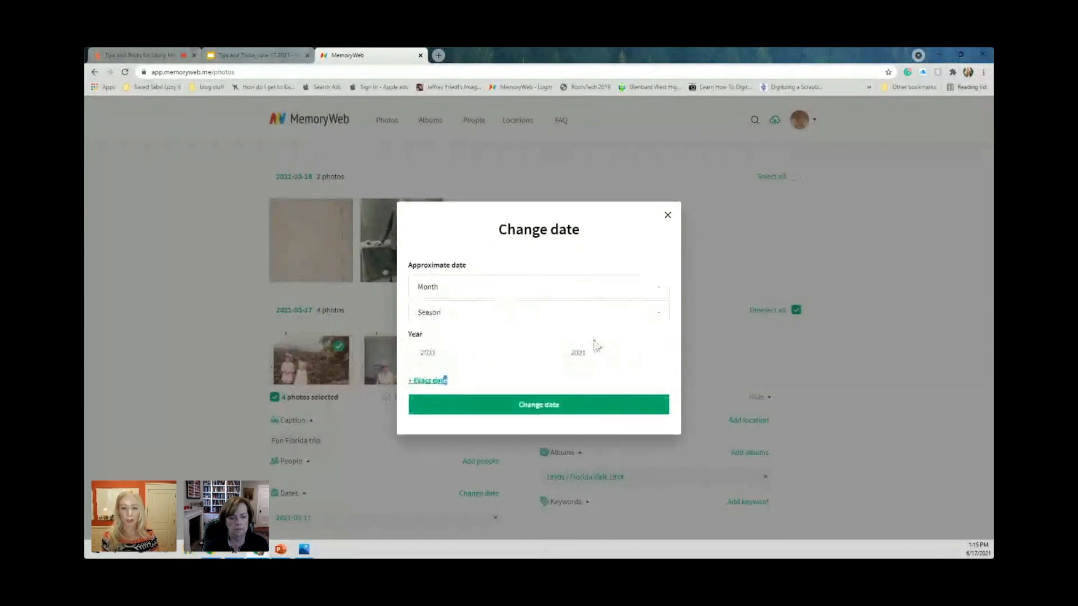
drag(448, 351, 416, 349)
text(197)
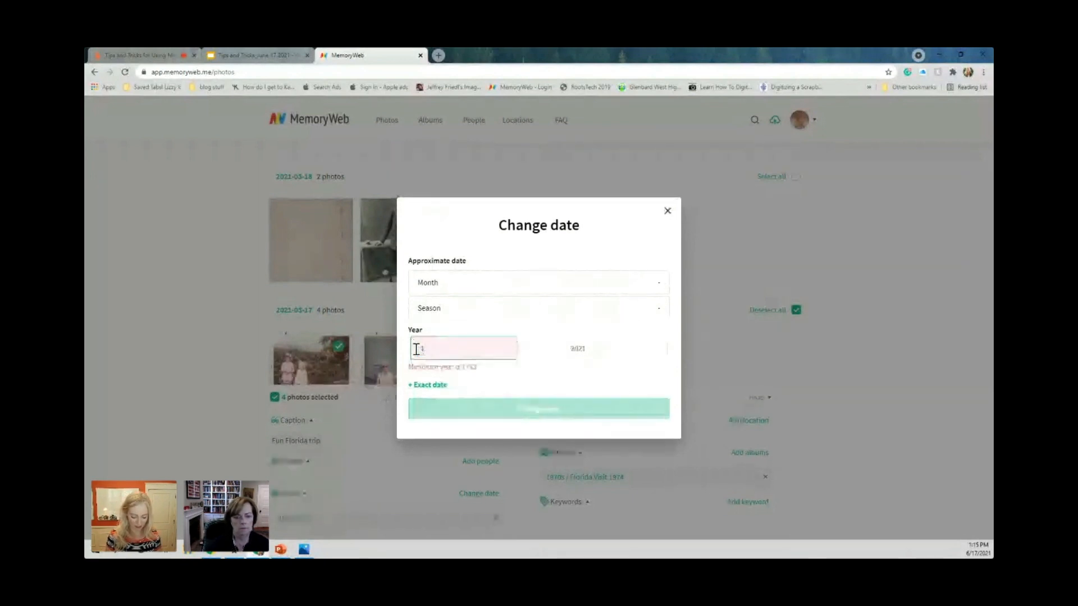
text(4)
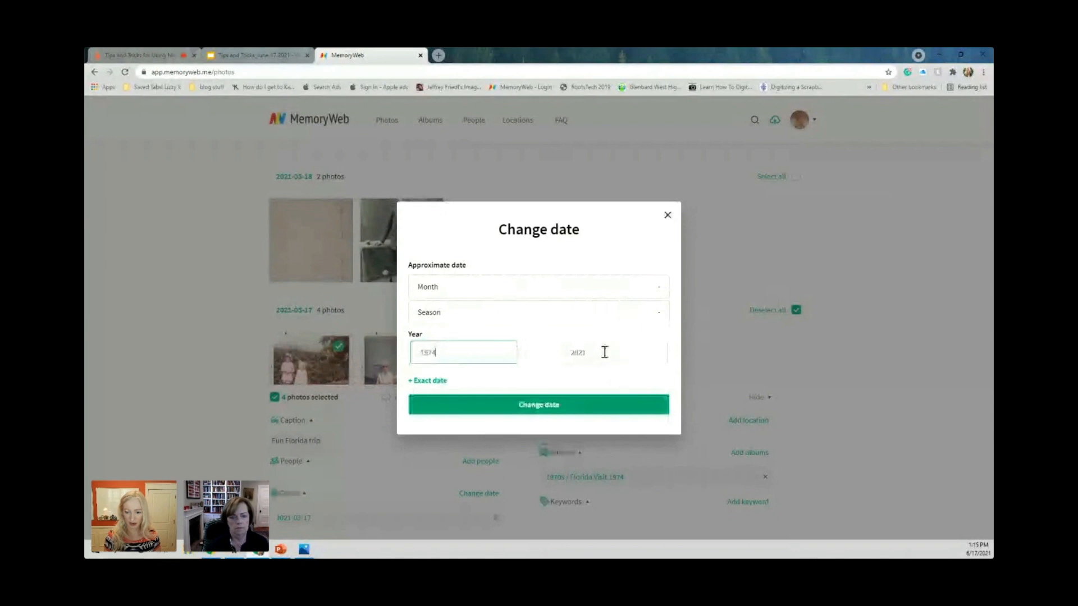
drag(604, 351, 567, 351)
text(1974)
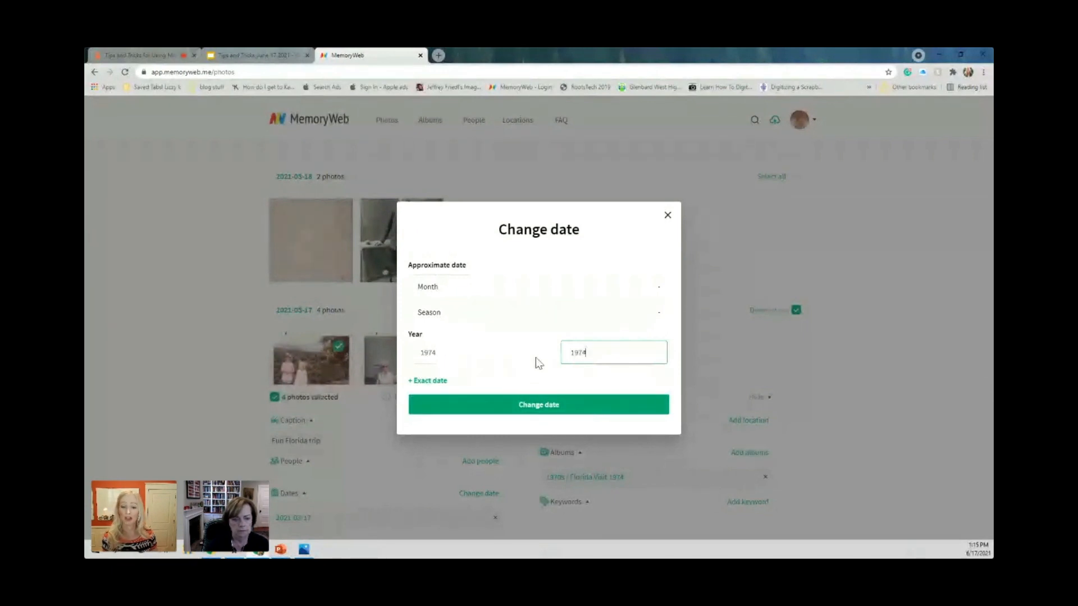
click(543, 408)
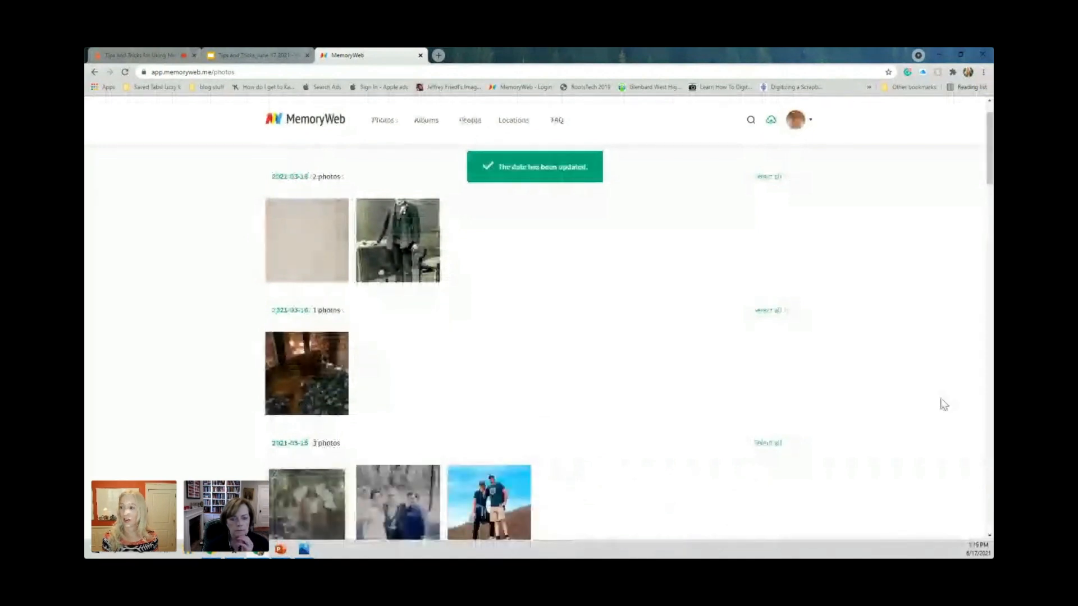
Search the photo library for "fun flori" and show the full results page.
drag(990, 178, 686, 134)
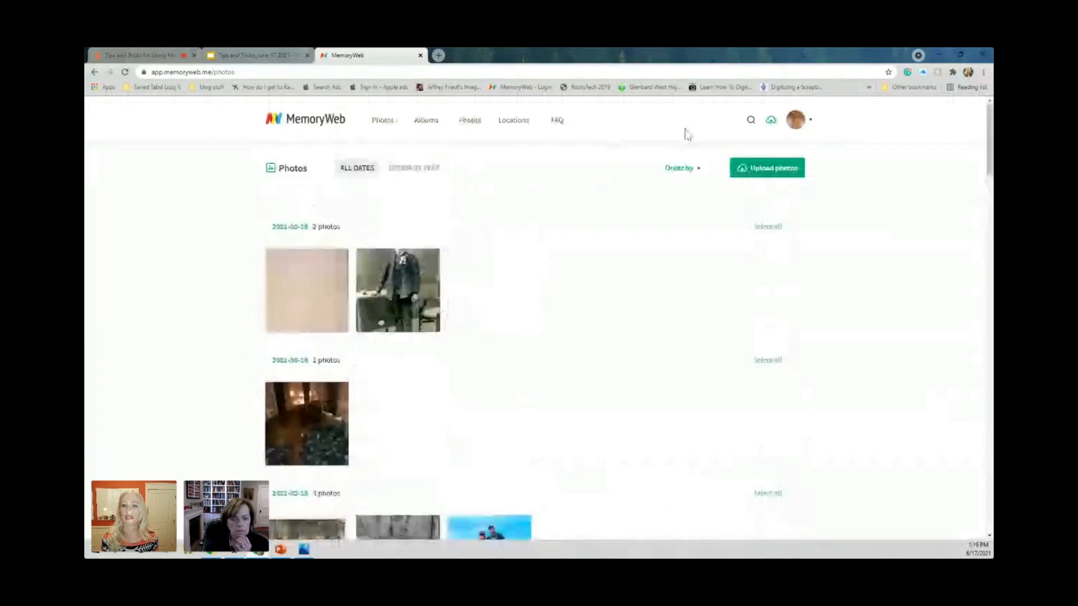
click(684, 126)
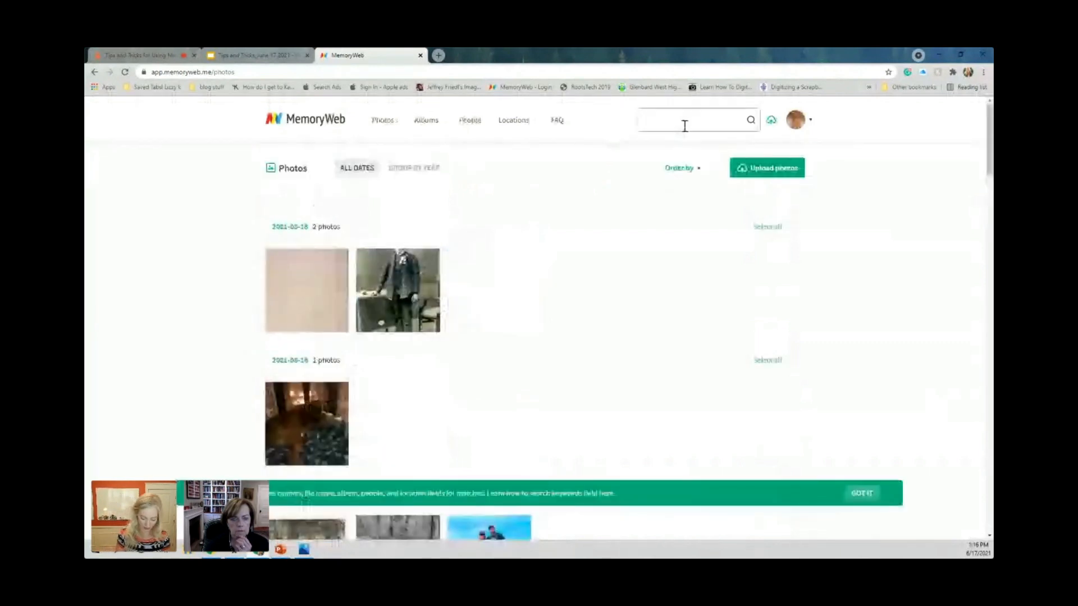
text(tuition)
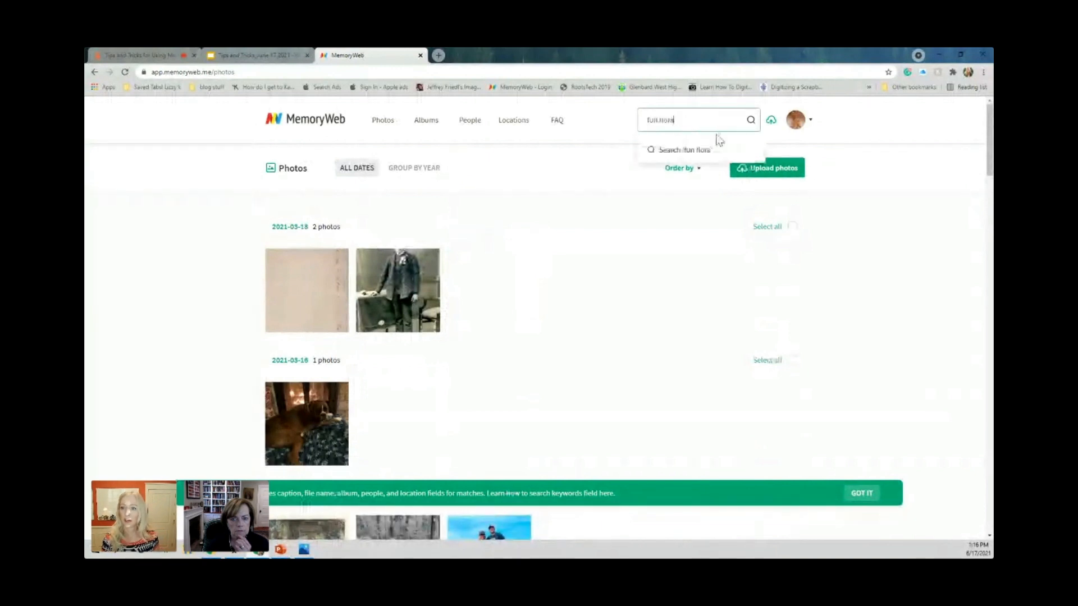
key(BackSpace)
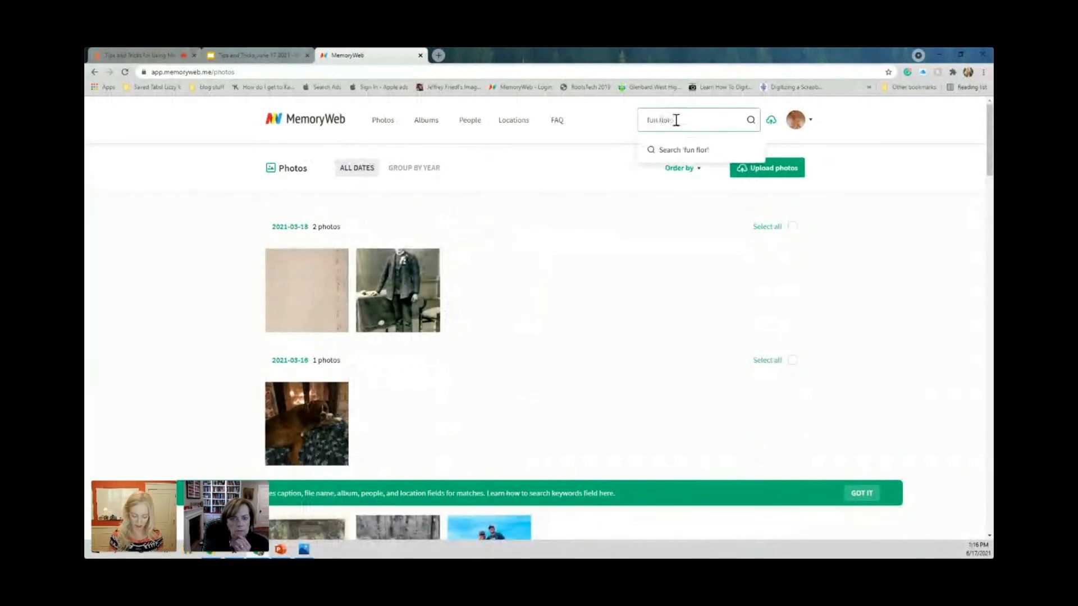
text(i)
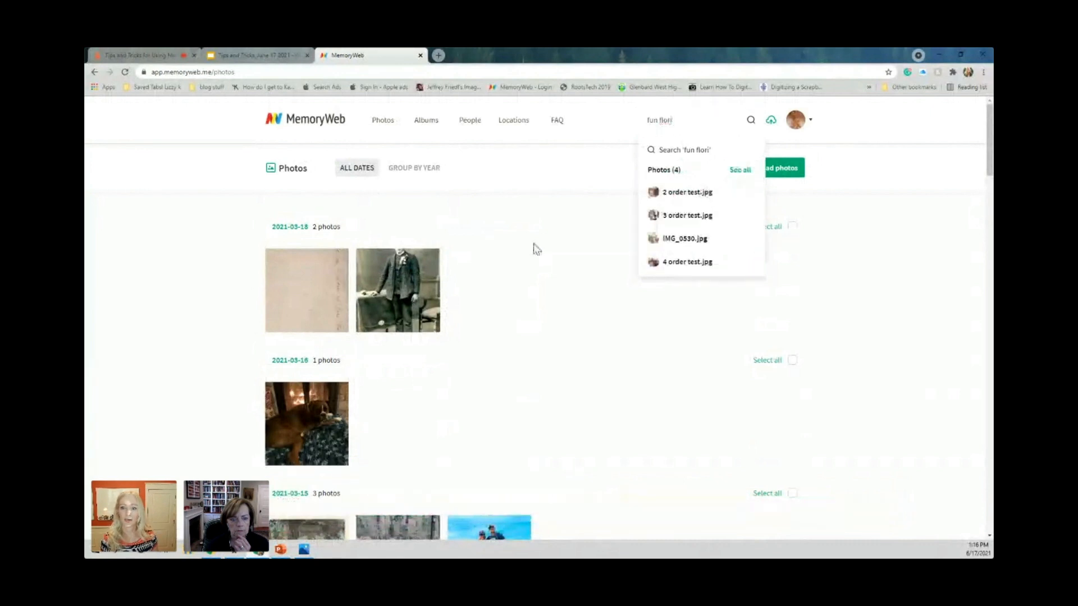
key(Return)
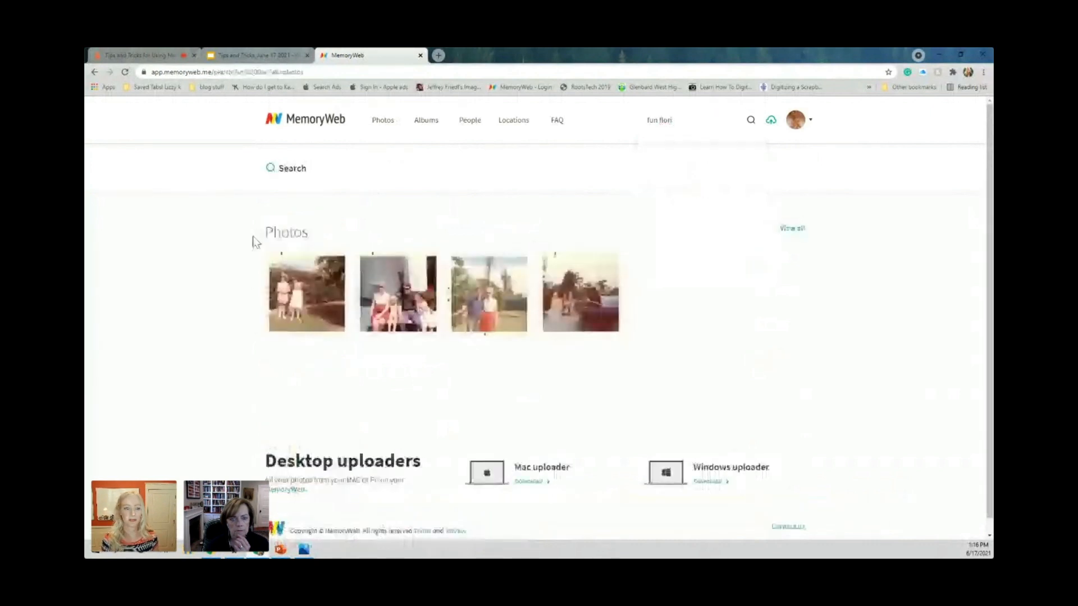
Select all four Florida trip photos in the search results and open their tags for editing.
mouse_move(329, 271)
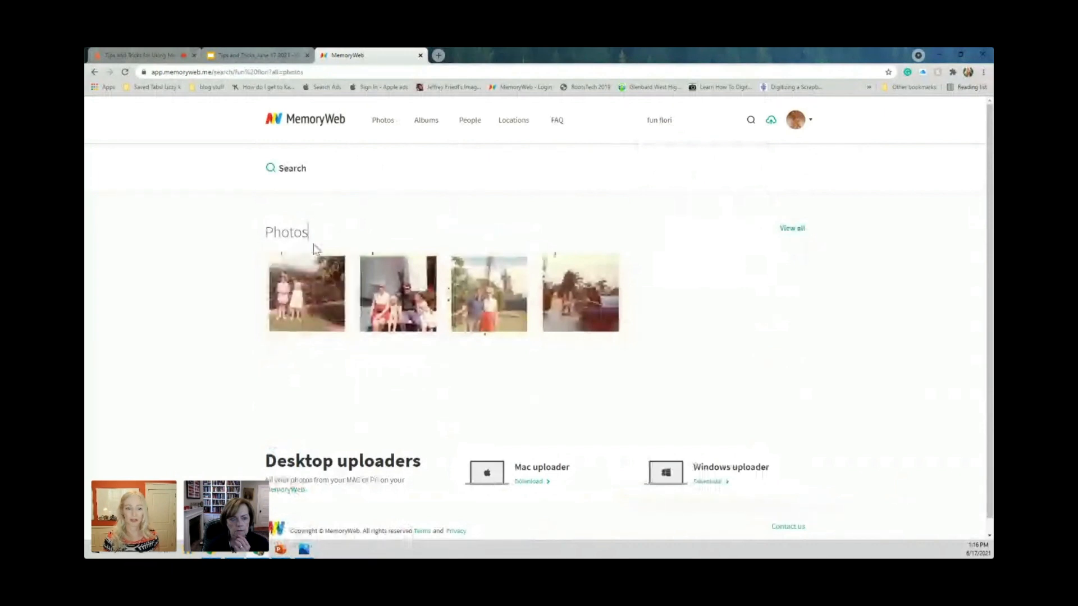
click(334, 266)
click(426, 267)
click(517, 267)
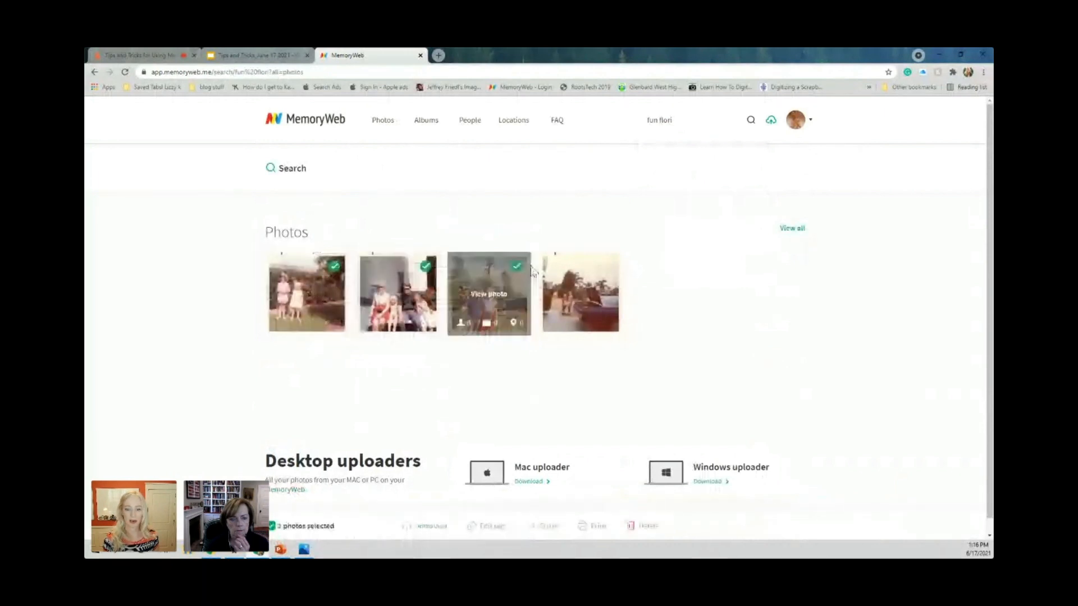
click(608, 266)
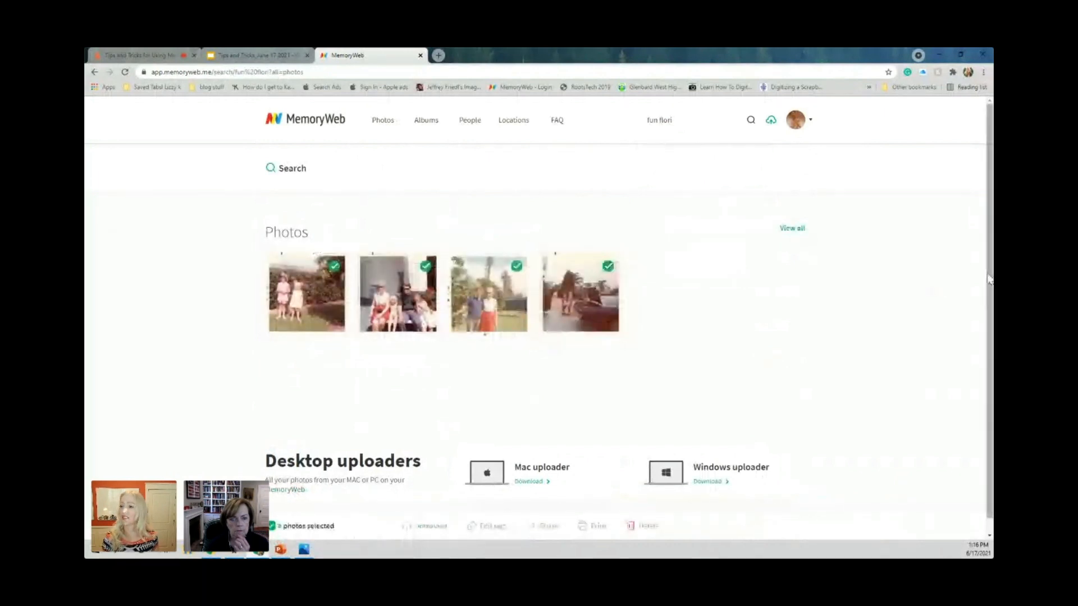
scroll(986, 309, down, 1)
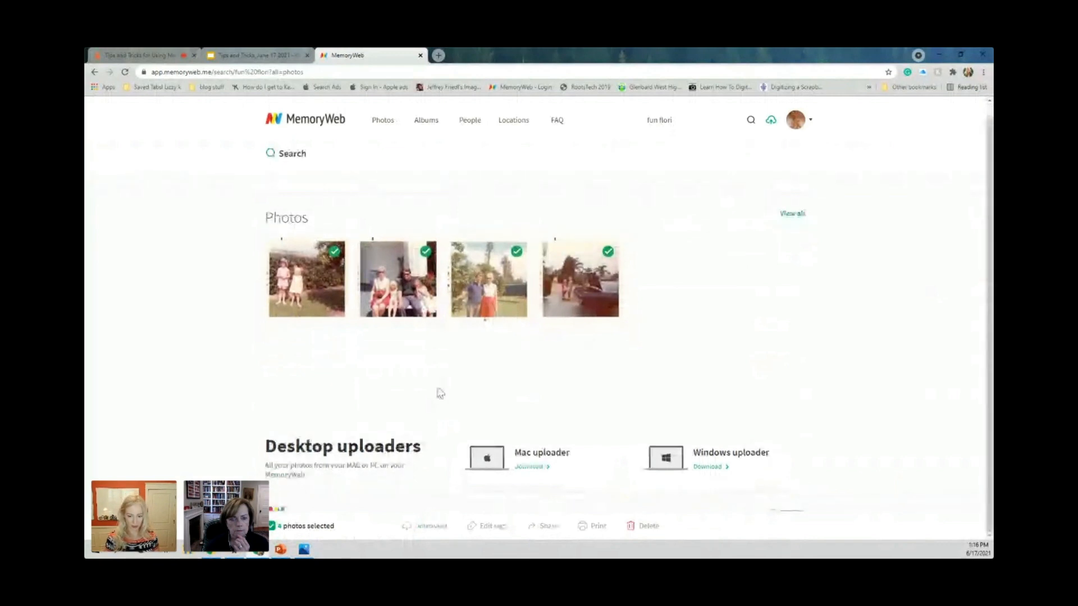
click(503, 521)
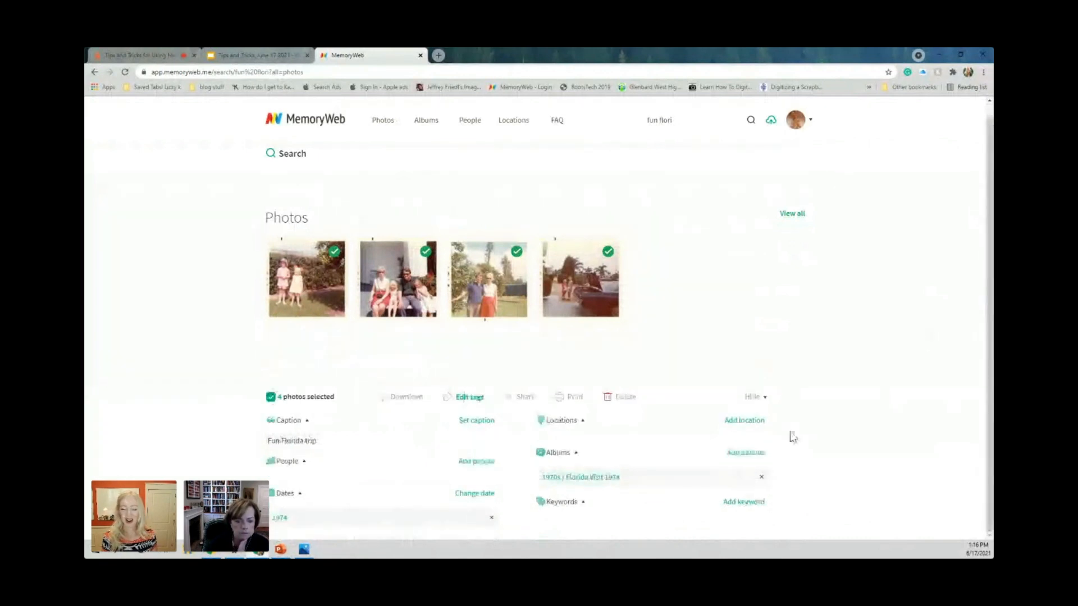
Search locations for "miami, fl" and add the matching Miami street address to the four photos.
click(736, 420)
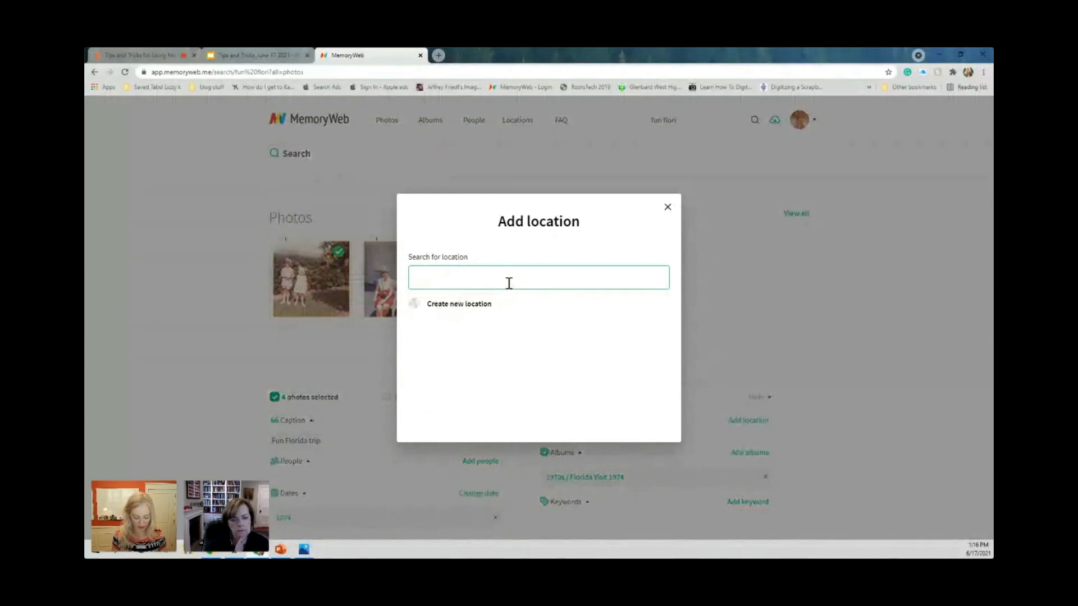
text(miami)
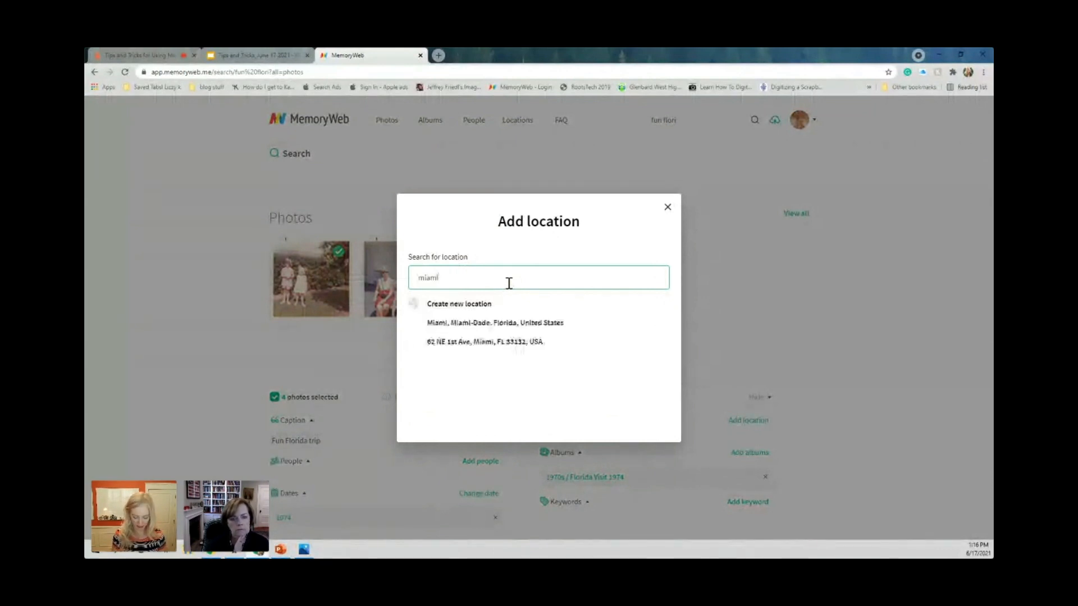
text(, fl)
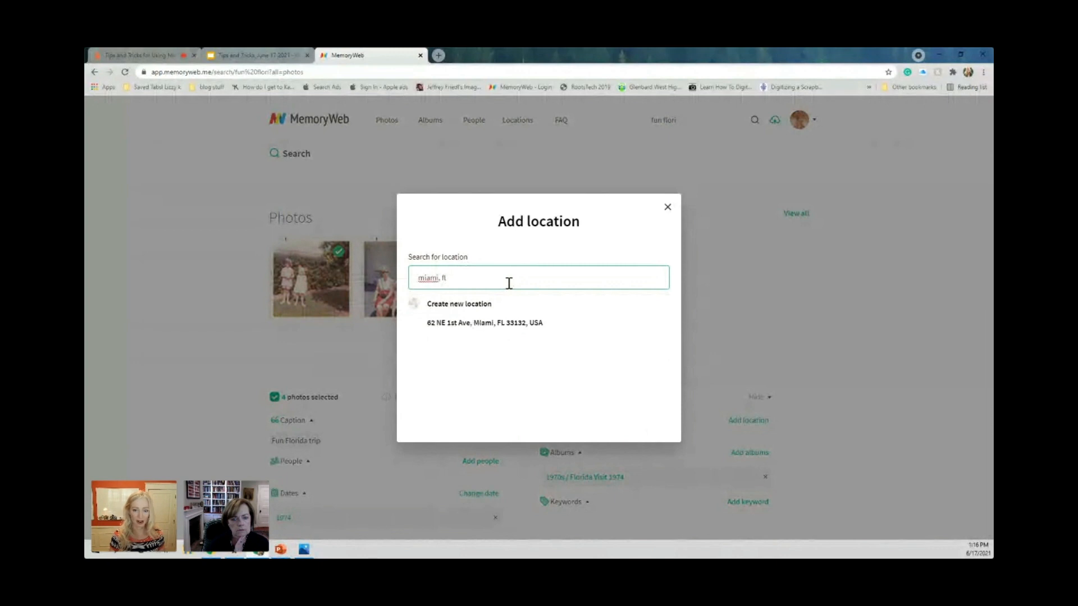
click(504, 330)
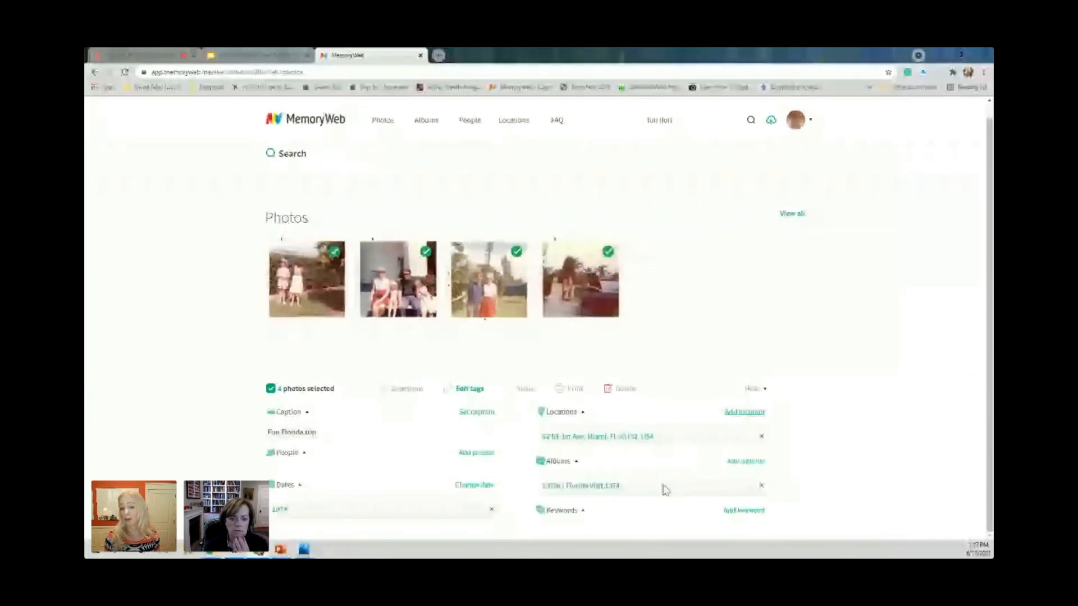
Create a new album named "Florida 1974" and add the four selected photos to it.
click(745, 461)
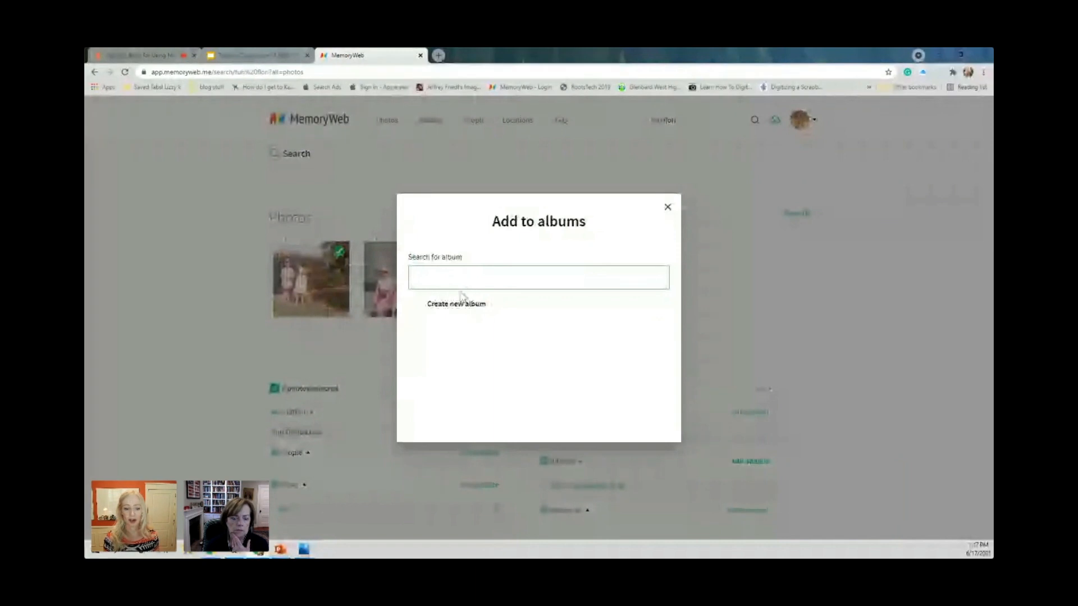
click(458, 303)
text(F)
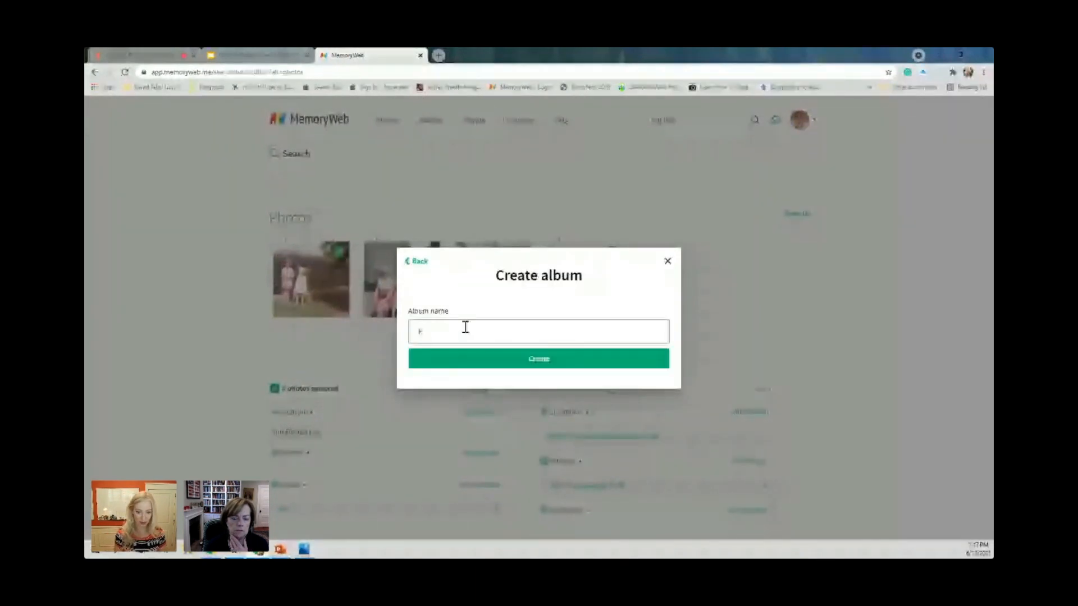
text(loral)
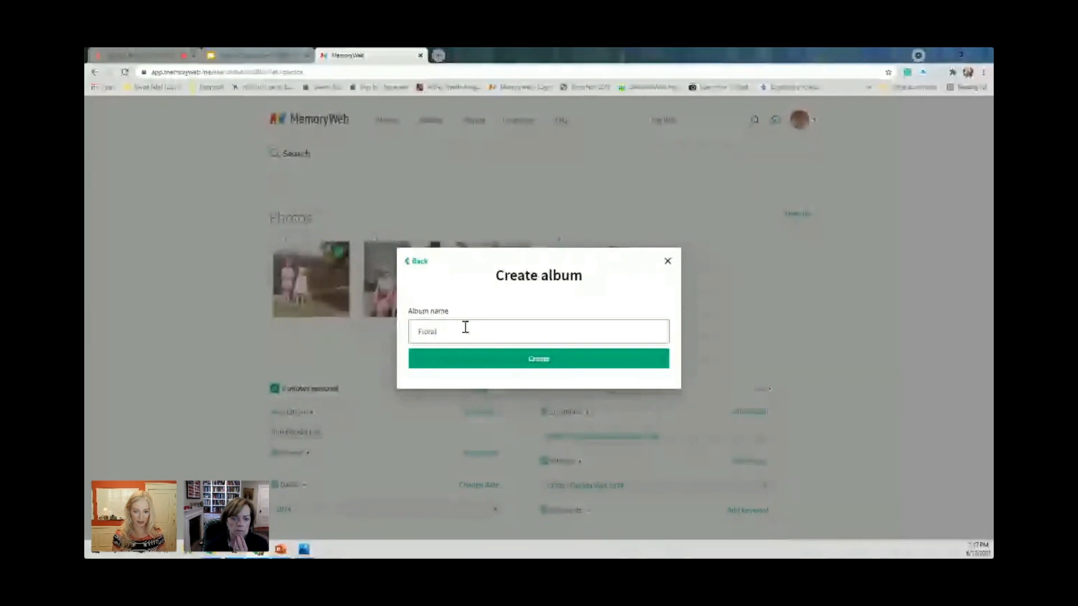
key(BackSpace)
key(BackSpace)
text(ida 1)
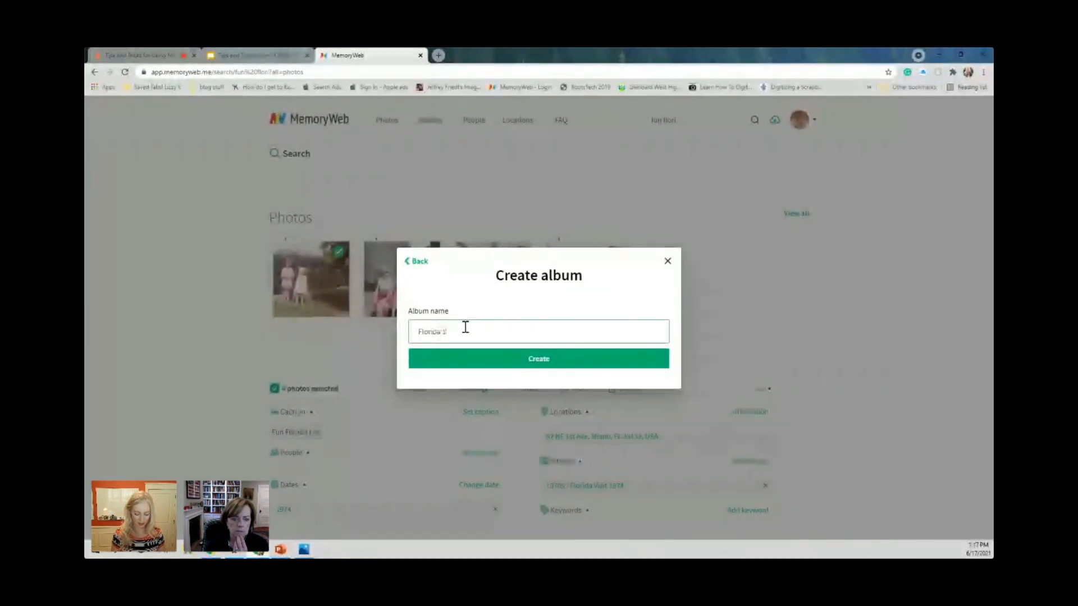
text(974)
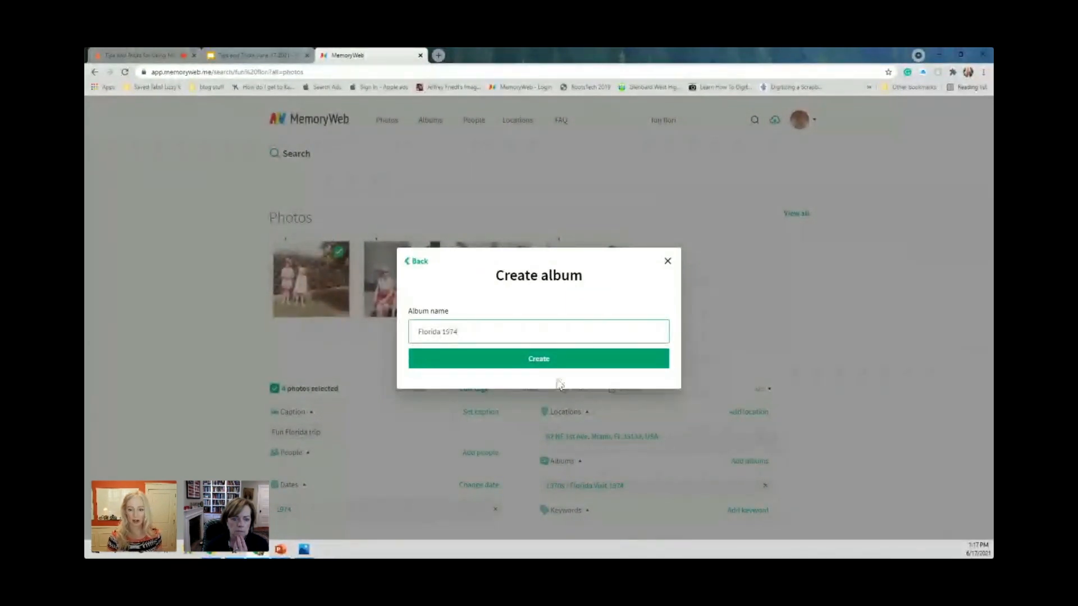
click(567, 363)
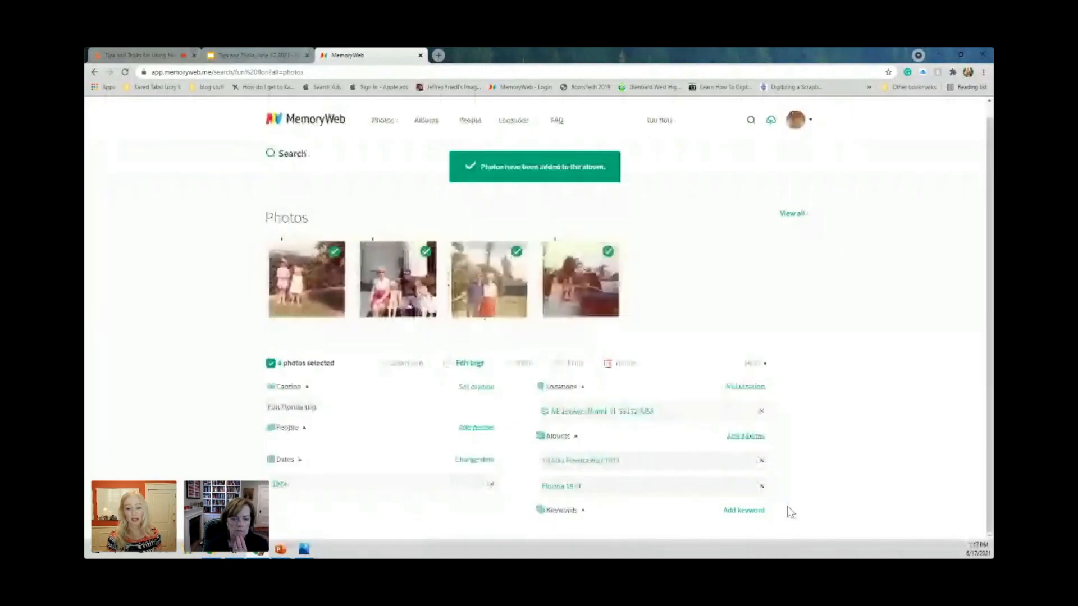
Add the keywords "Disney, vacation, family" to the four selected photos.
click(746, 511)
text(Di)
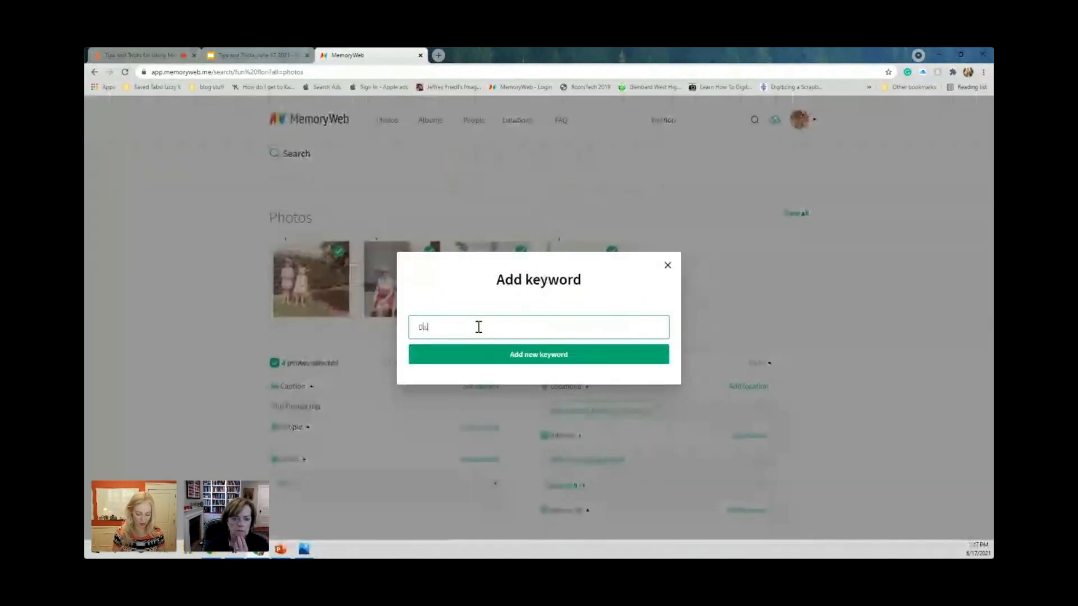
text(sney, )
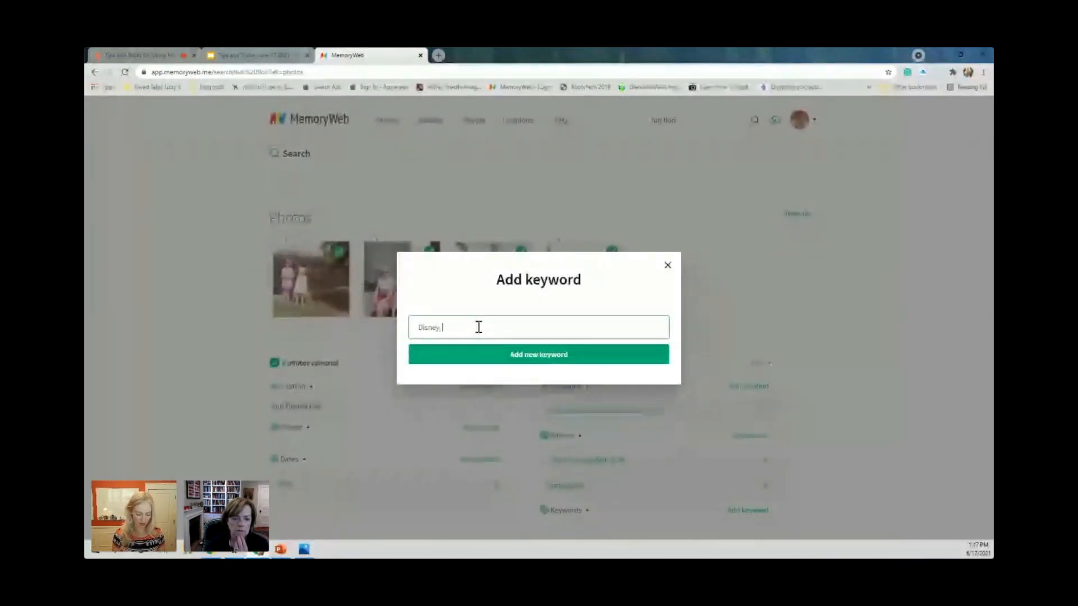
text(vacation,)
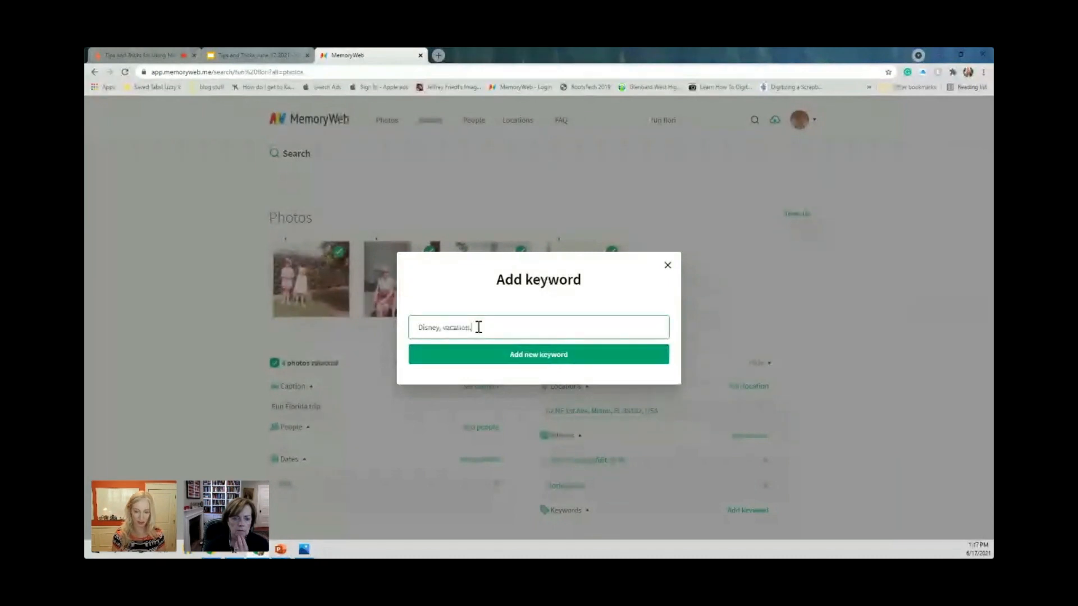
text( fl)
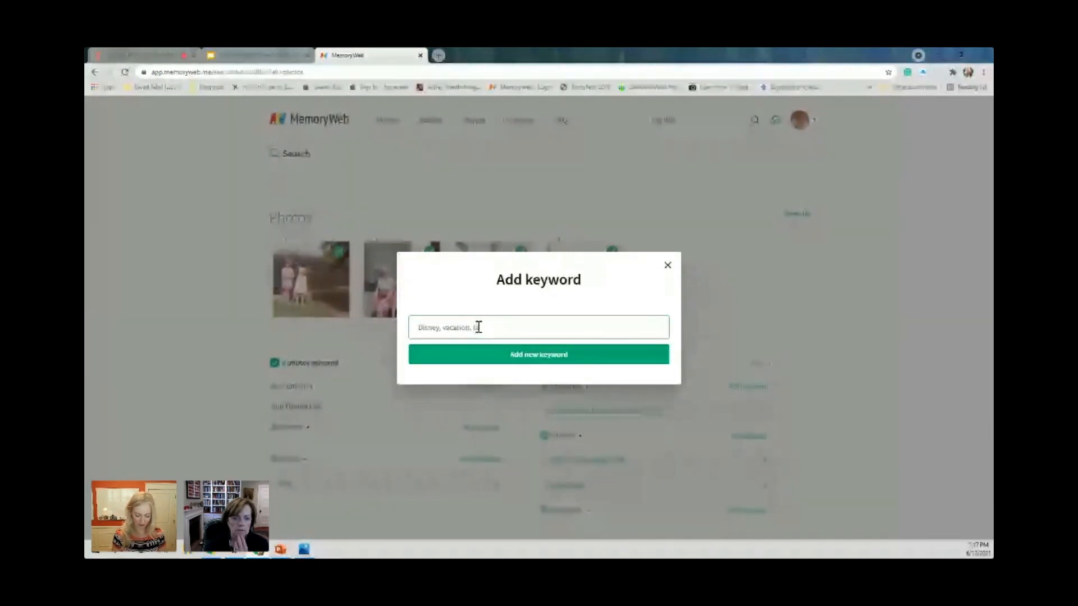
text(mily)
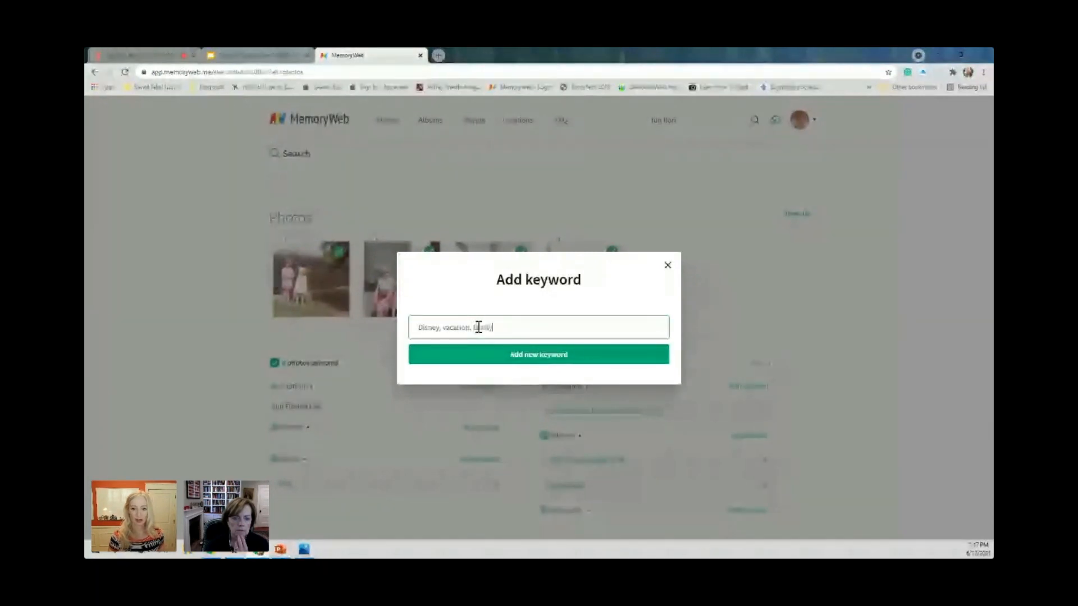
click(527, 355)
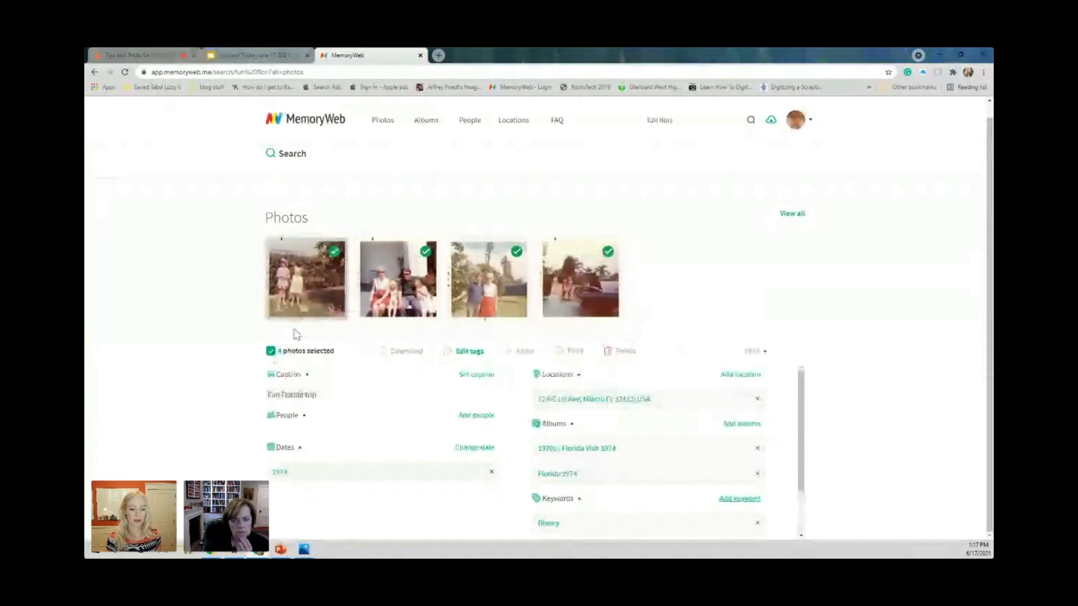
Clear the photo selection, view the first photo's details, and open its linked Florida 1974 album.
click(271, 350)
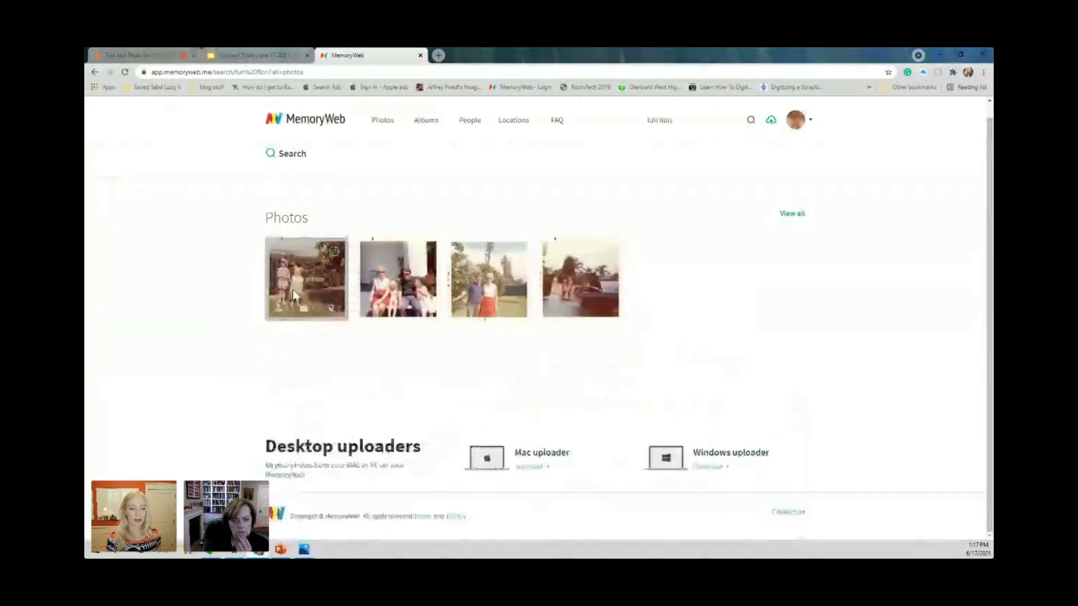
click(339, 270)
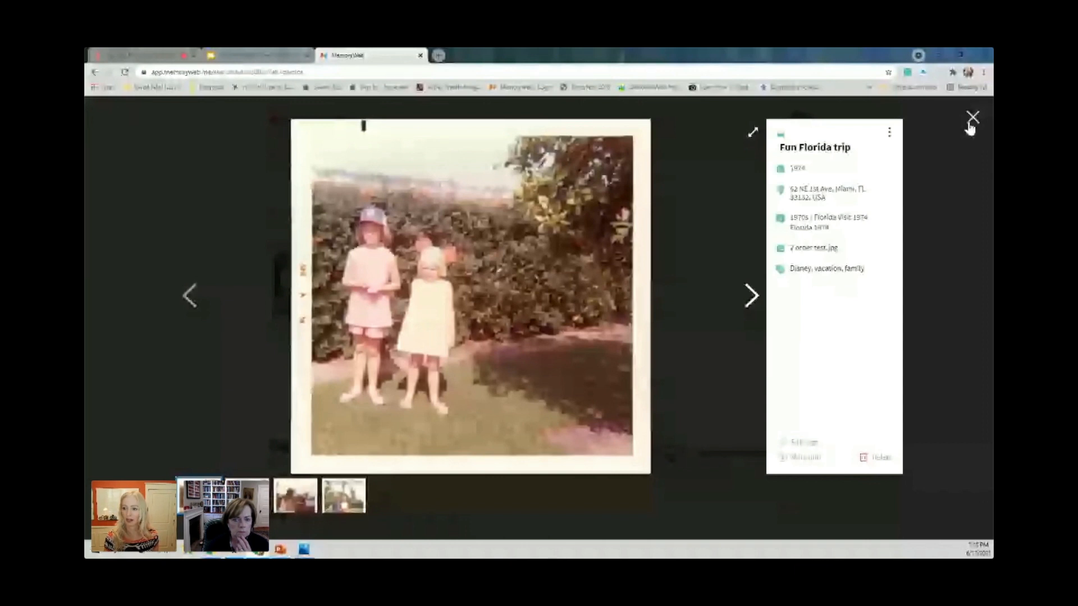
click(823, 227)
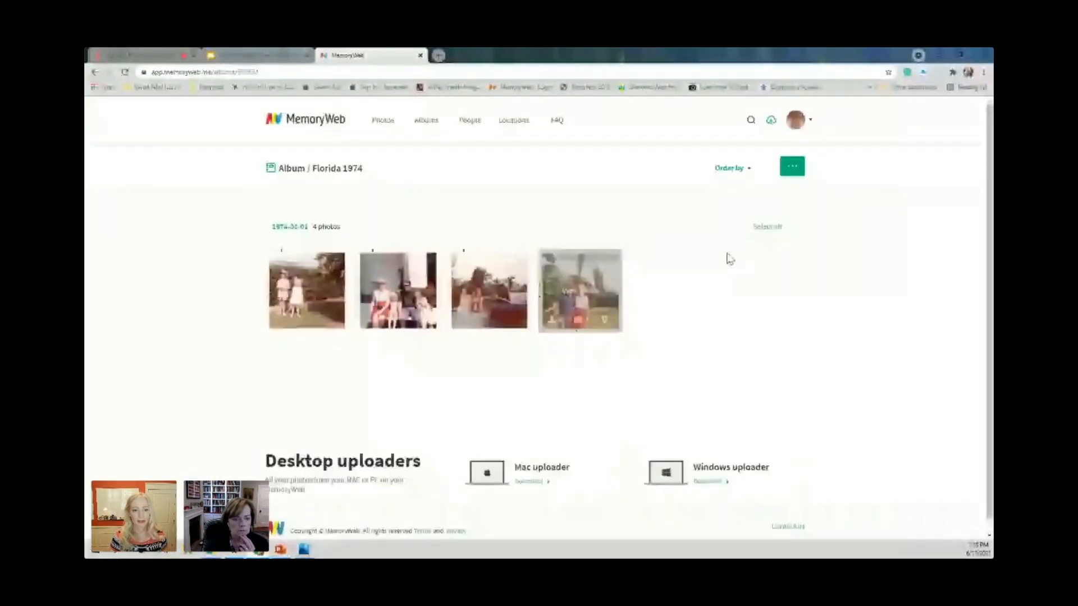
Select all photos in the Florida 1974 album, and deselect all but the second one showing the seated group.
click(767, 226)
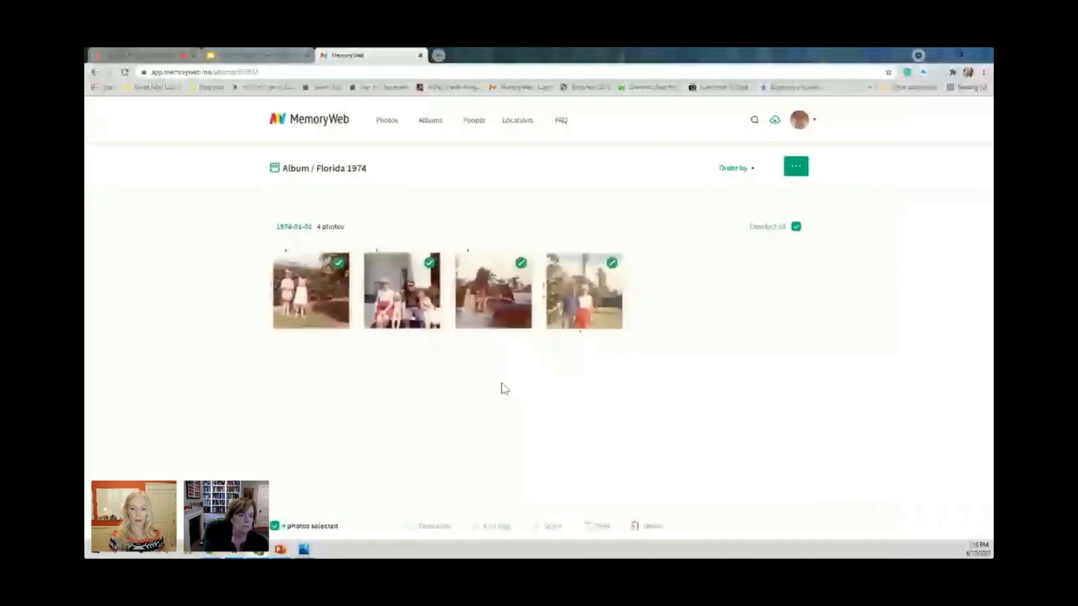
mouse_move(437, 271)
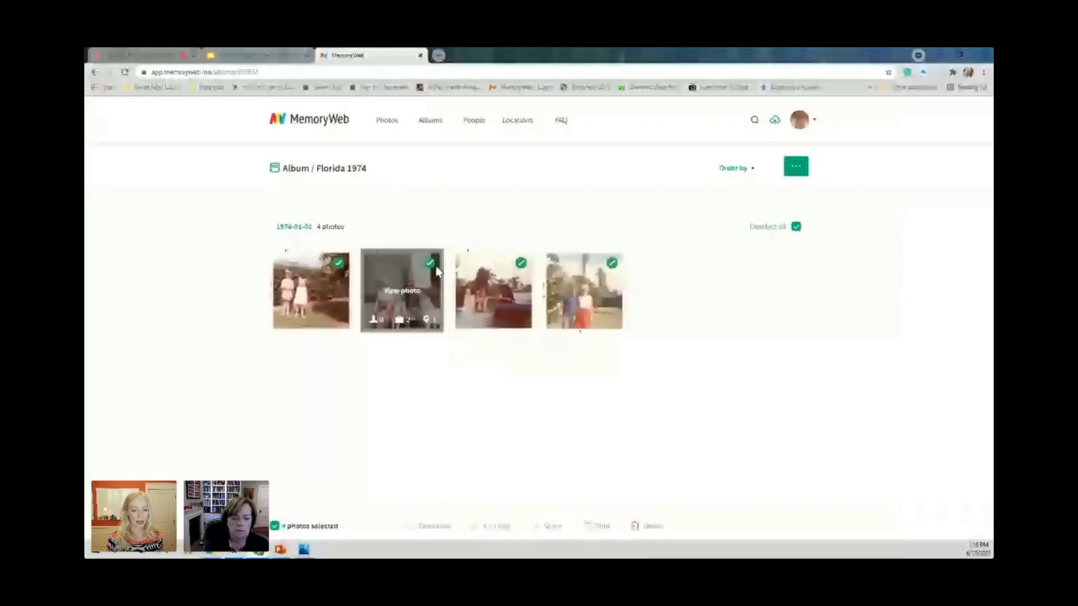
click(338, 263)
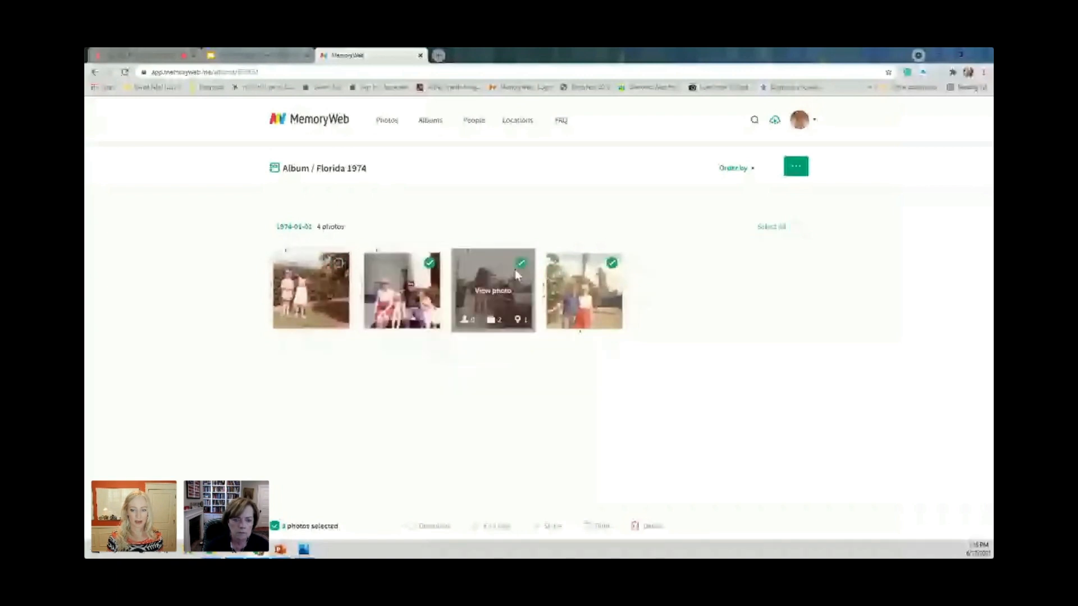
click(520, 264)
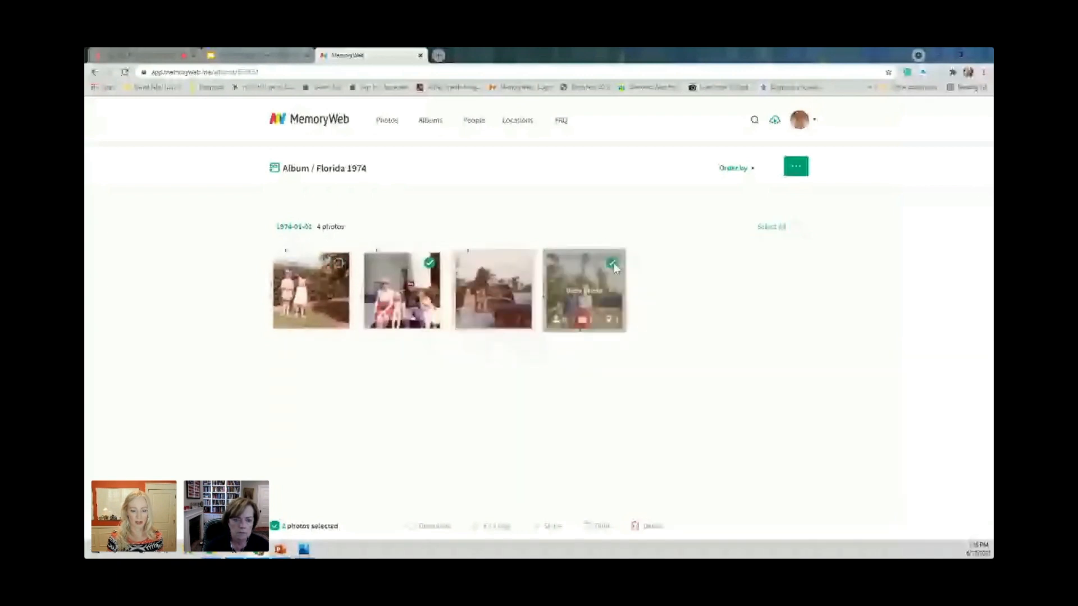
click(613, 263)
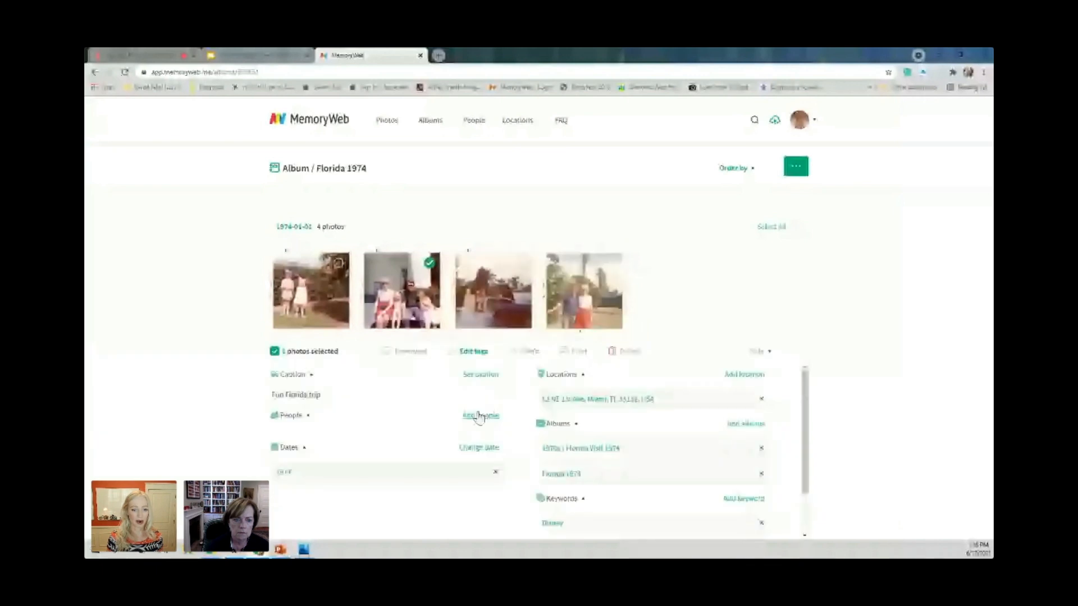
Start adding people to the selected photo, and pick two existing people by searching for their shared surname.
click(474, 415)
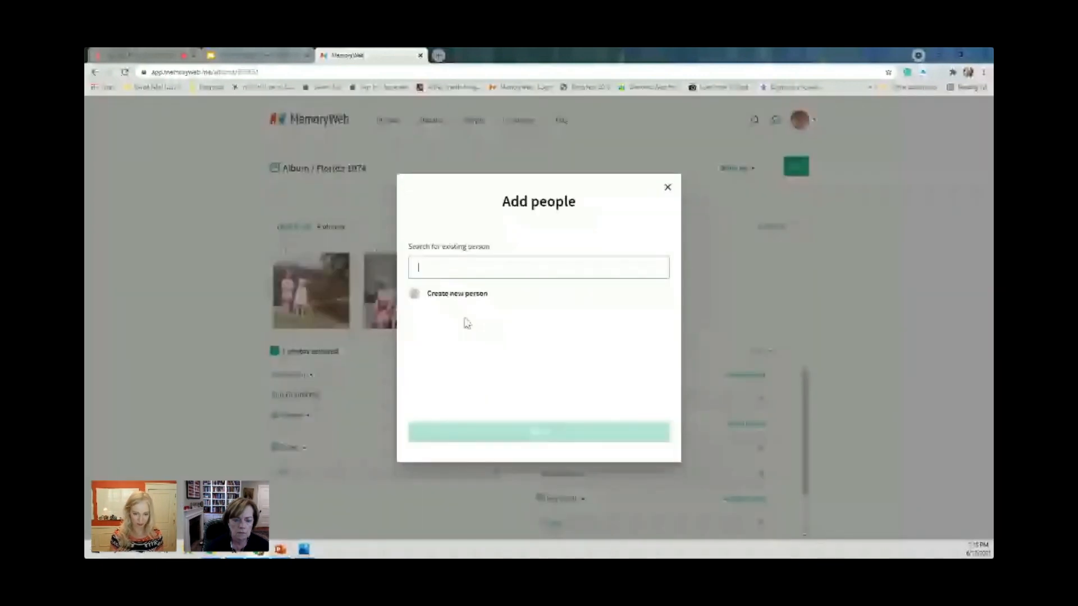
text(james)
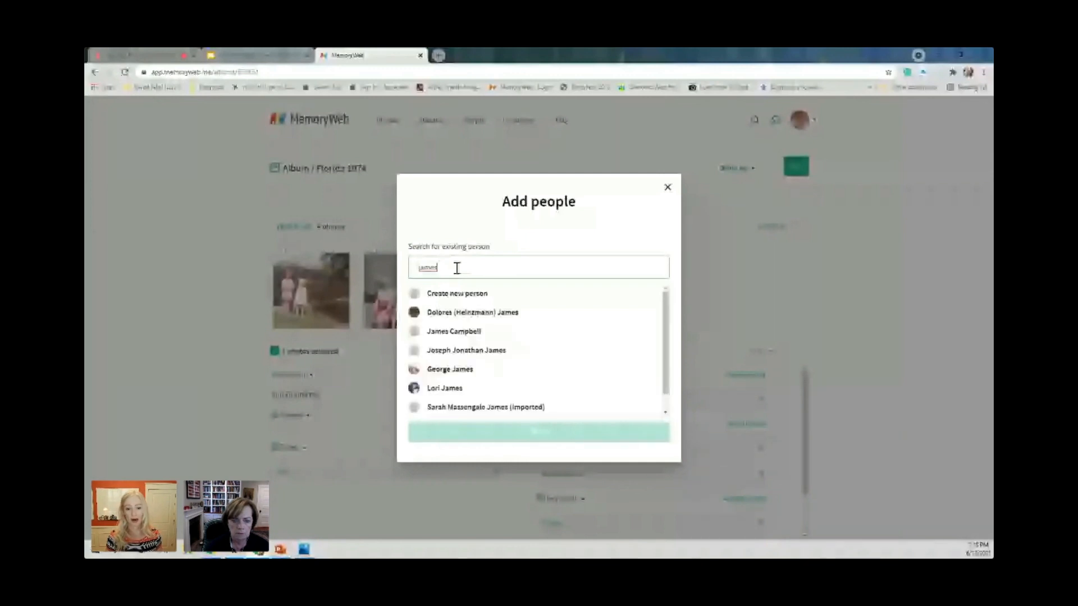
click(519, 314)
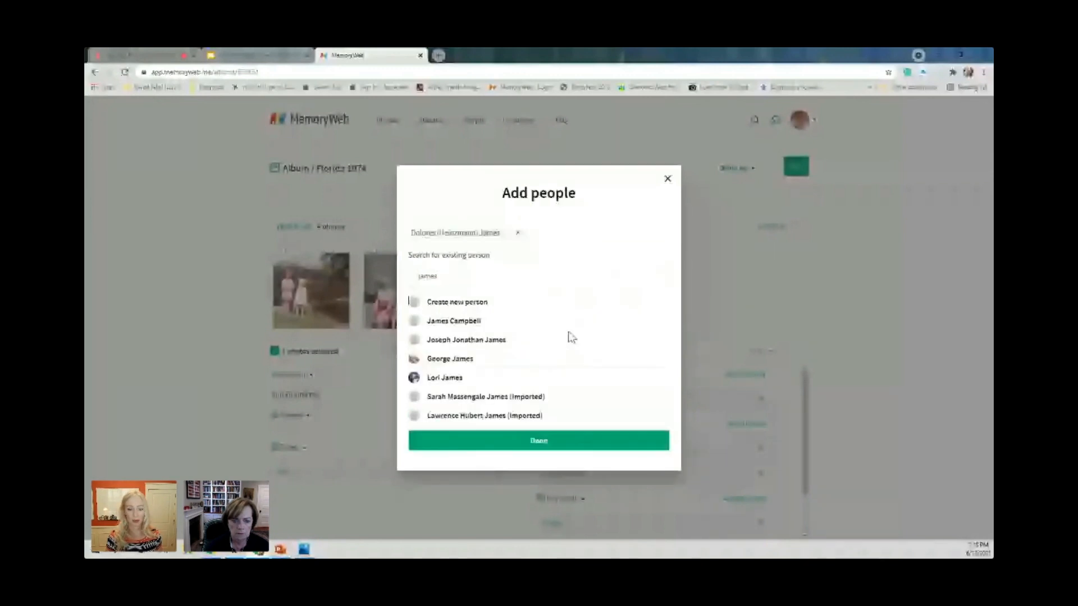
click(467, 363)
Search two more surnames to pick one existing person from each, save the people tags, and deselect the photo.
double_click(419, 277)
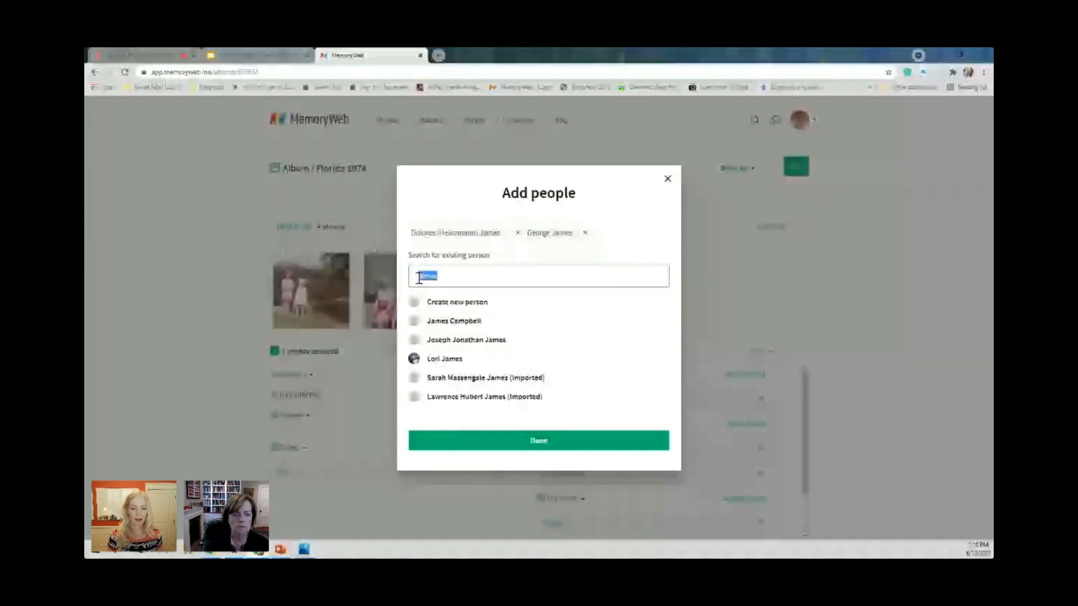
text(desmond)
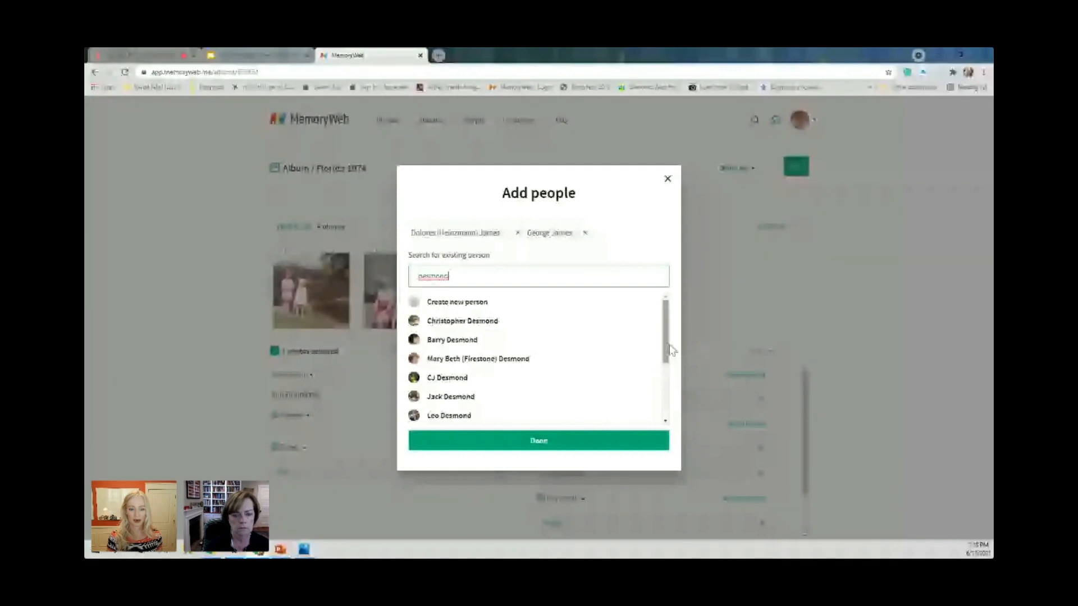
drag(668, 348, 667, 377)
click(450, 377)
drag(452, 281, 392, 285)
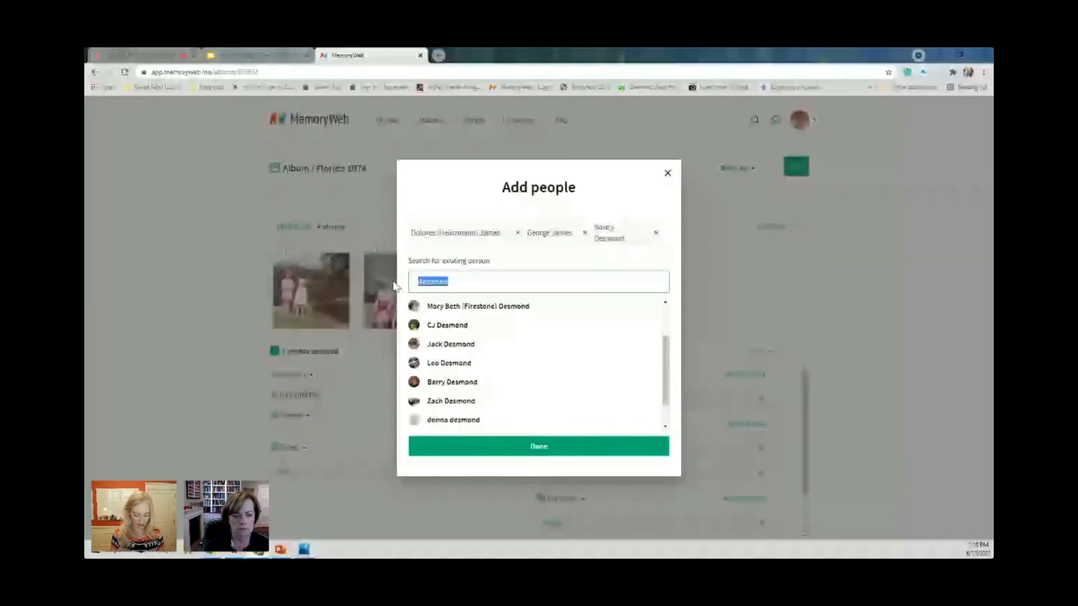
text(ne)
text(cob)
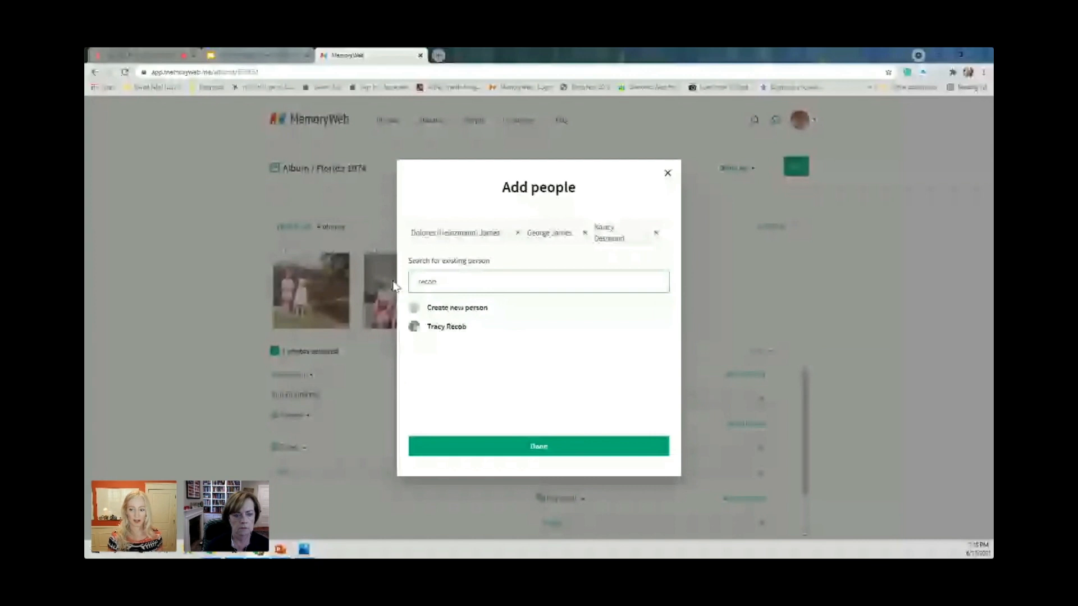
click(446, 327)
click(539, 446)
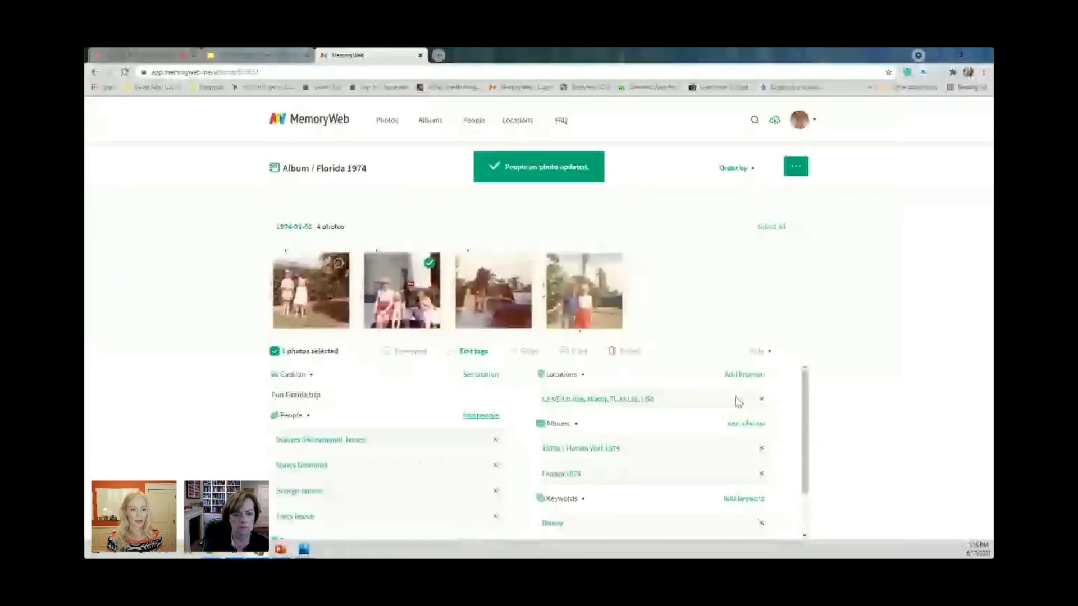
click(429, 263)
click(334, 263)
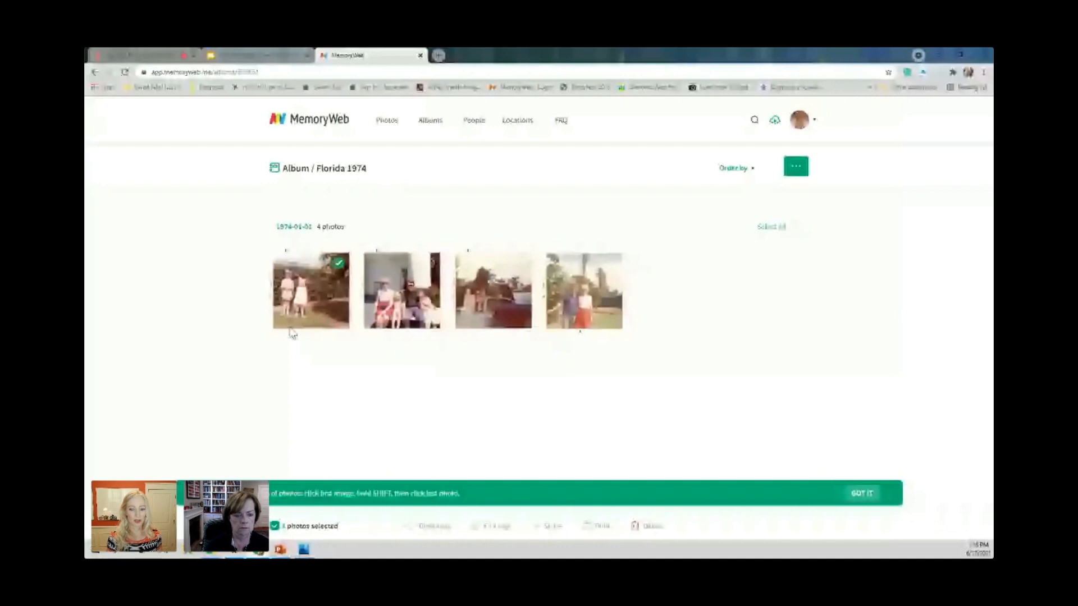
click(521, 262)
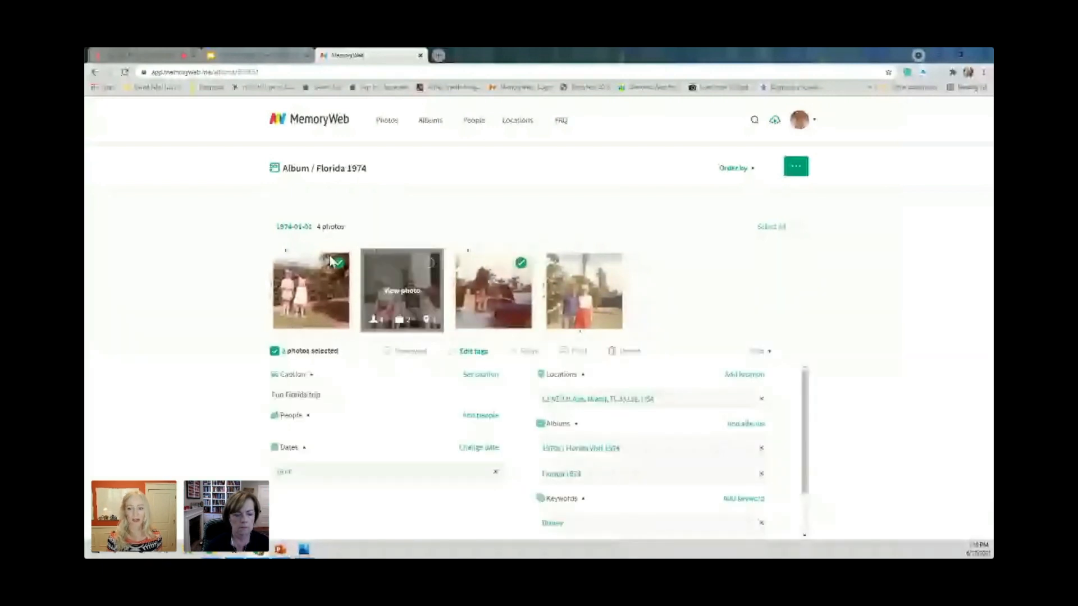
click(520, 262)
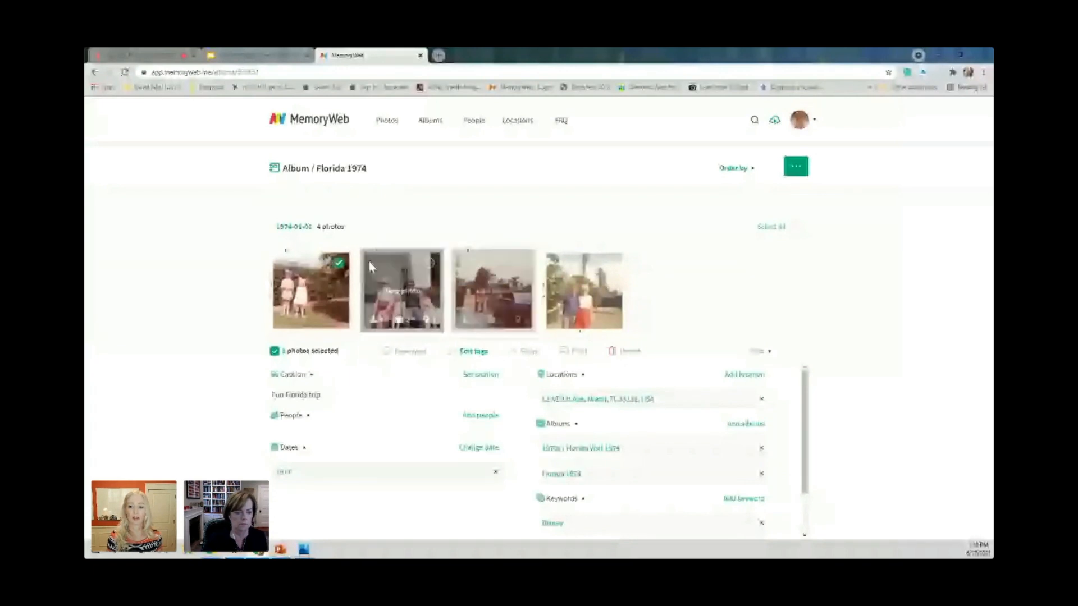
click(337, 263)
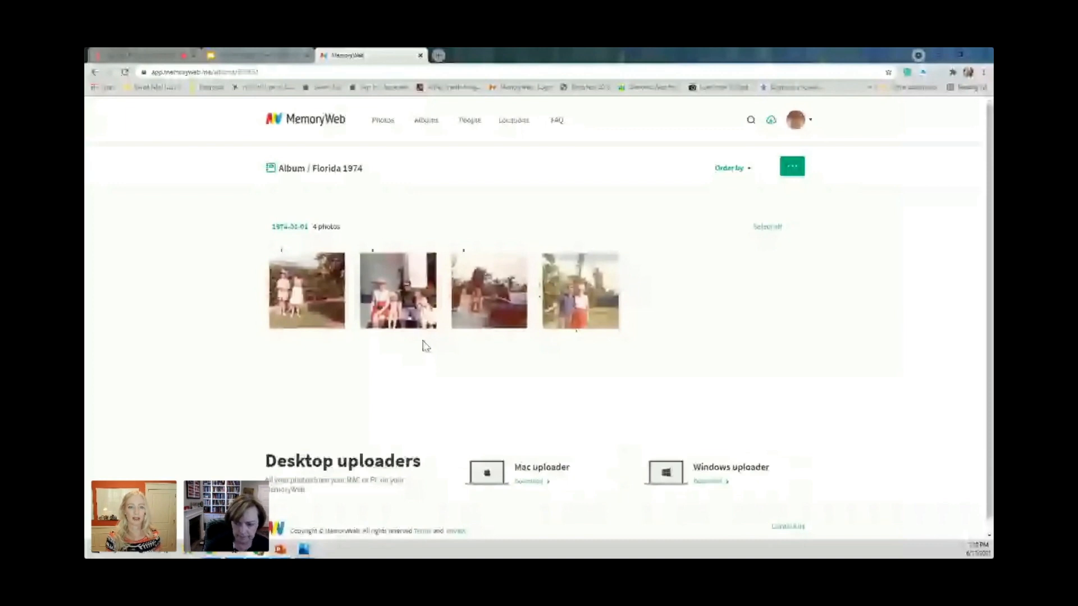
Open the full photo library grouped by year and activate the year search.
click(383, 121)
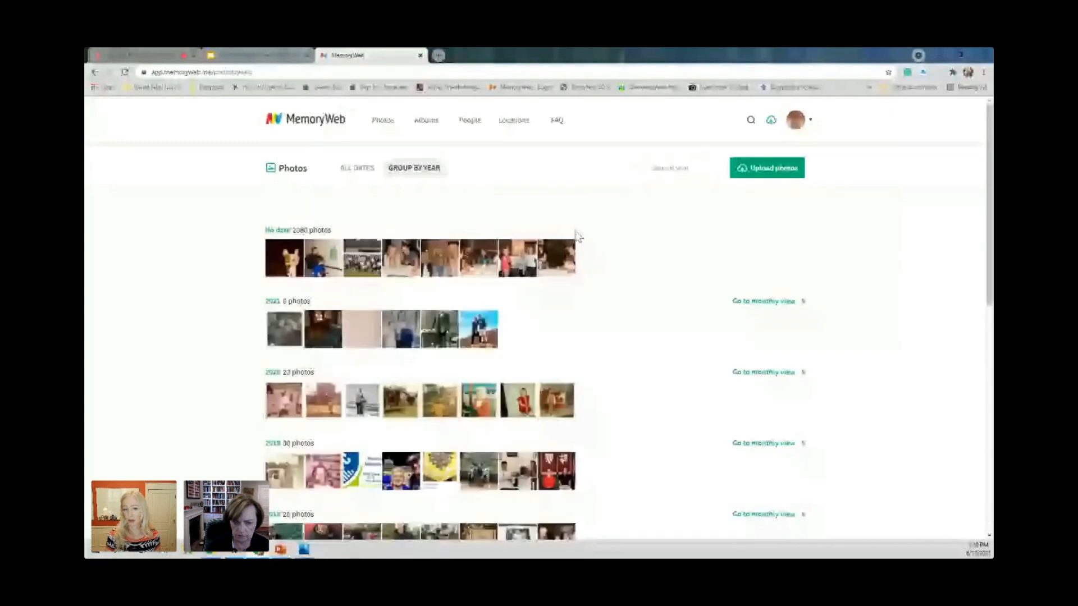
click(656, 170)
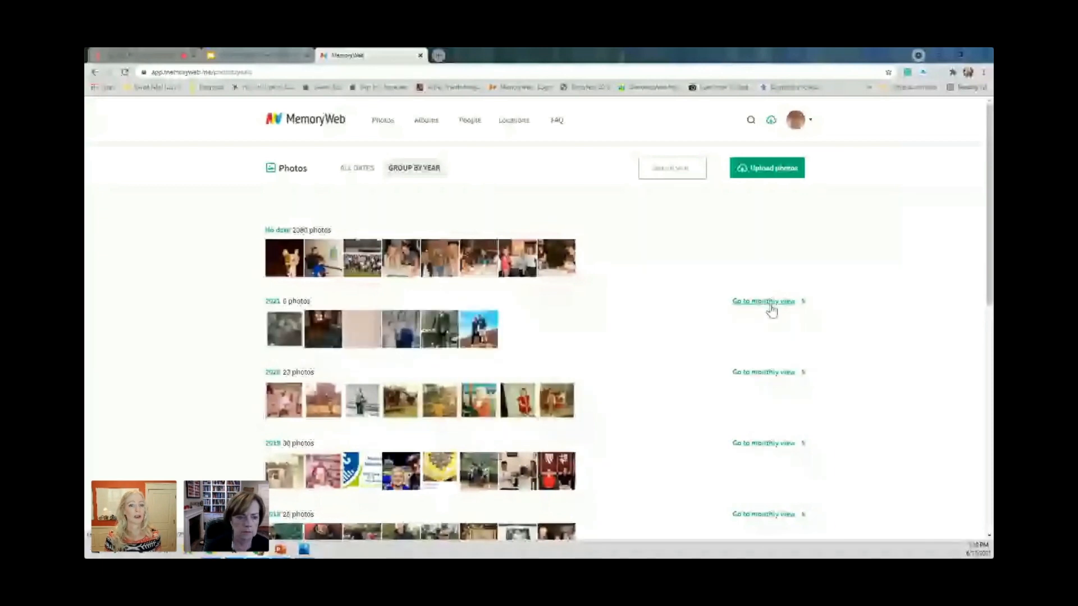
Switch to the presentation and advance from the "Bulk tagging" slide to the "Changing a file name" slide.
click(278, 61)
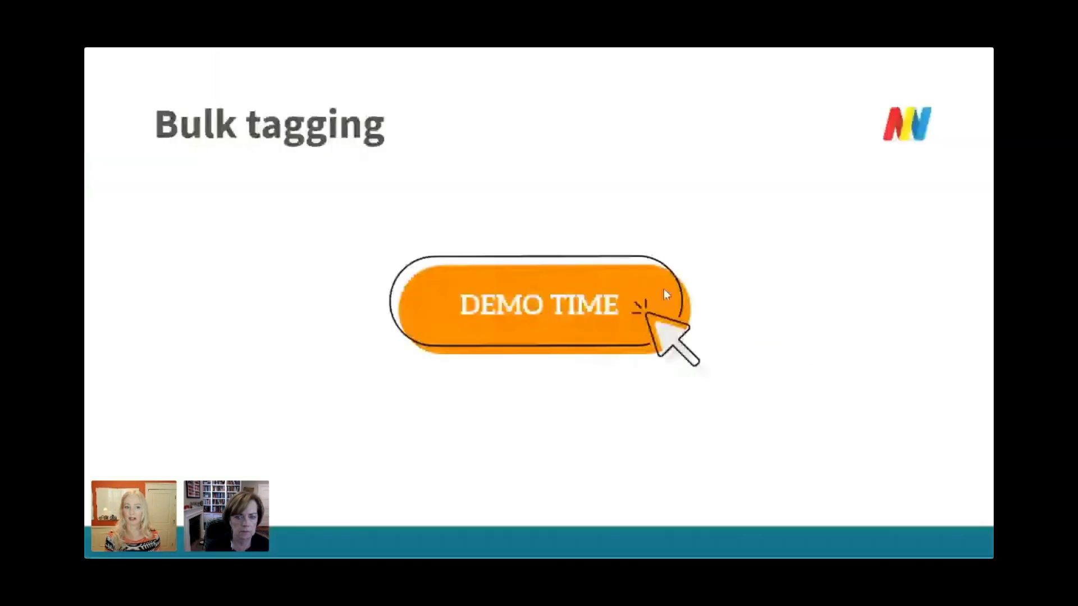
click(755, 303)
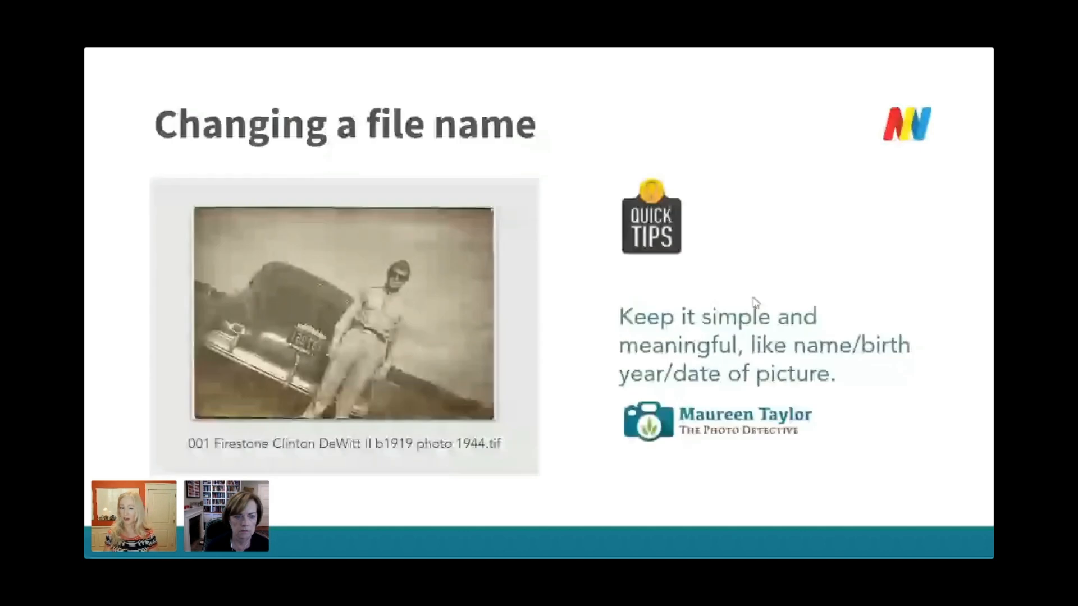
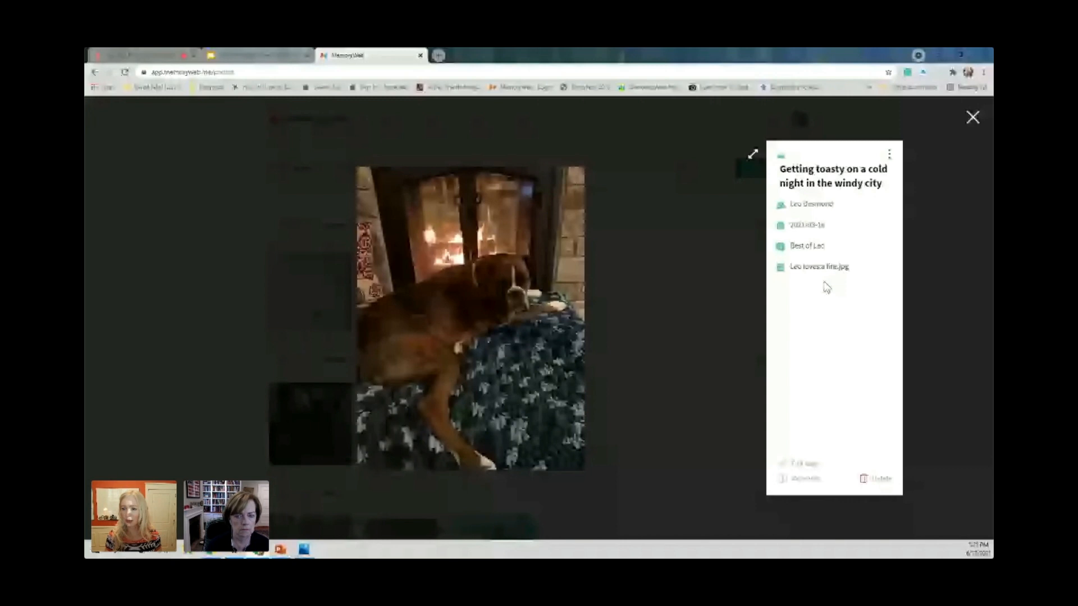
Rename the fireplace dog photo's file as "001", the dog's last and first name, then "b2016 photo 2020", and save the tags.
click(819, 470)
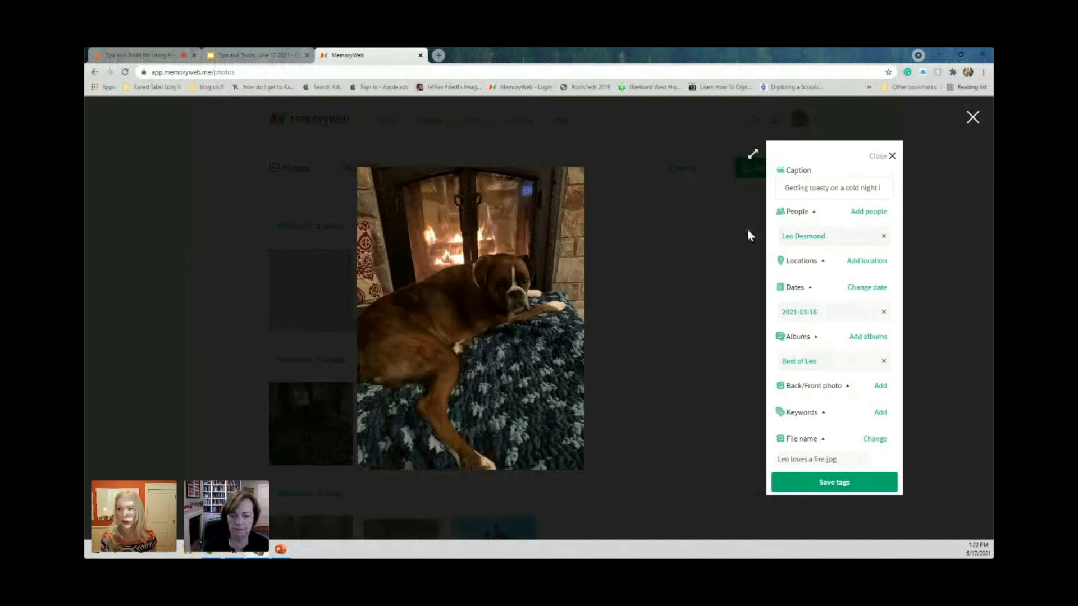
click(875, 439)
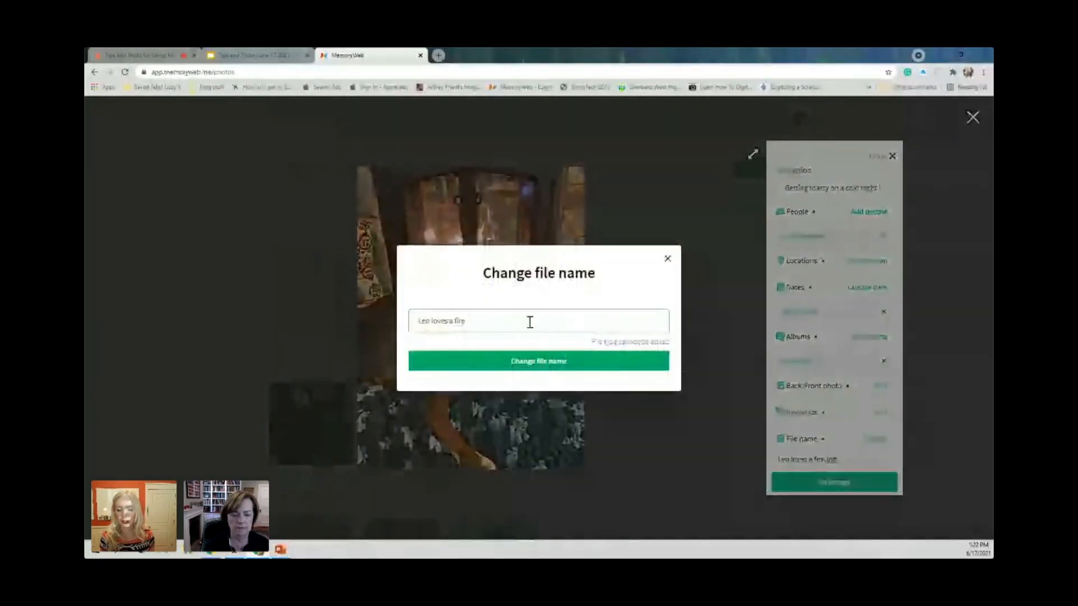
drag(529, 321, 381, 317)
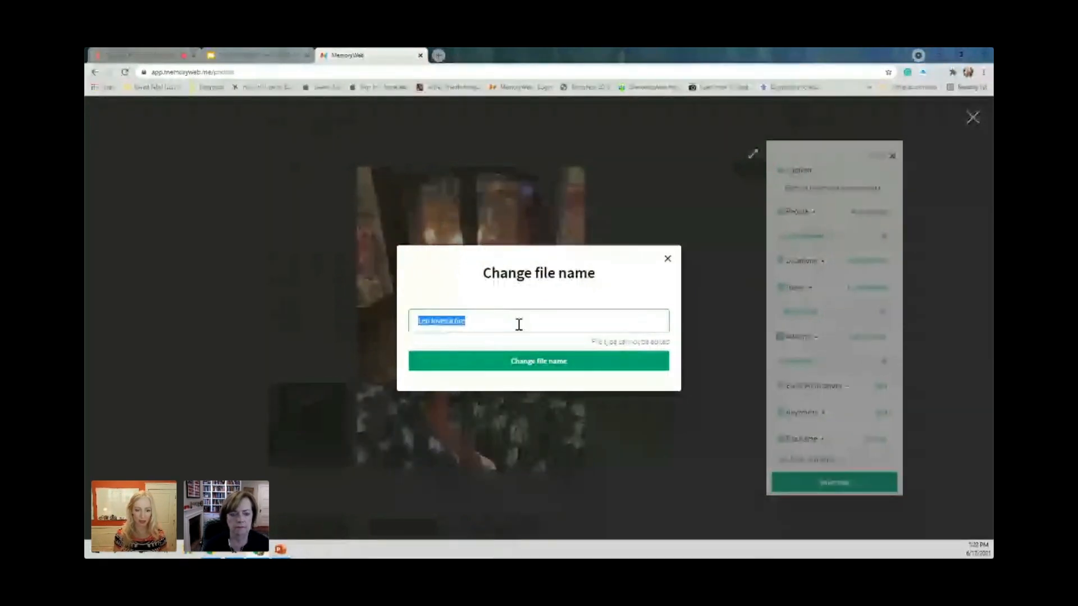
text(001)
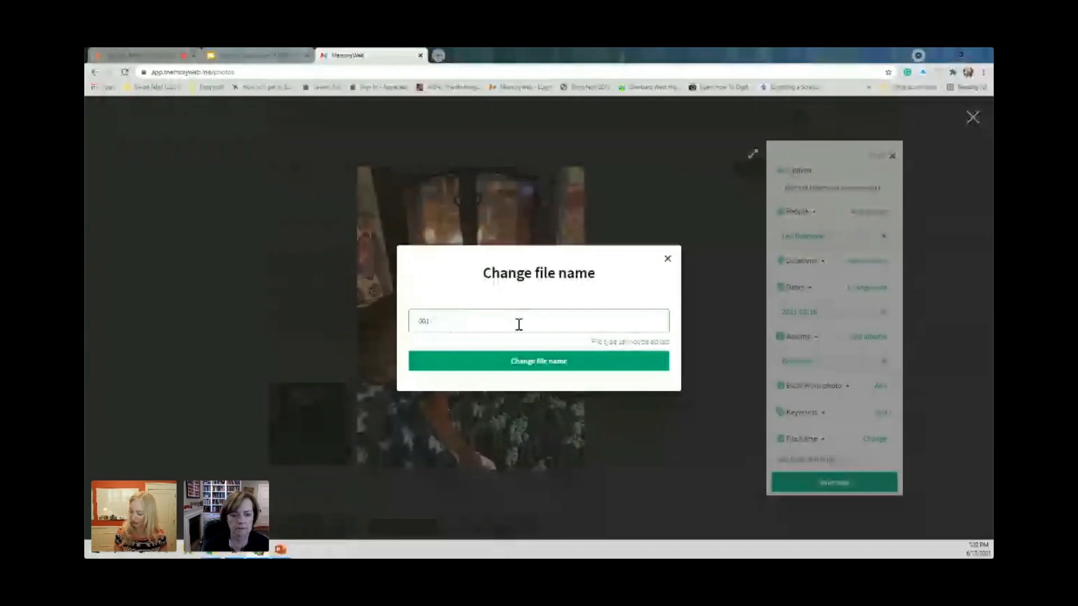
text( Des)
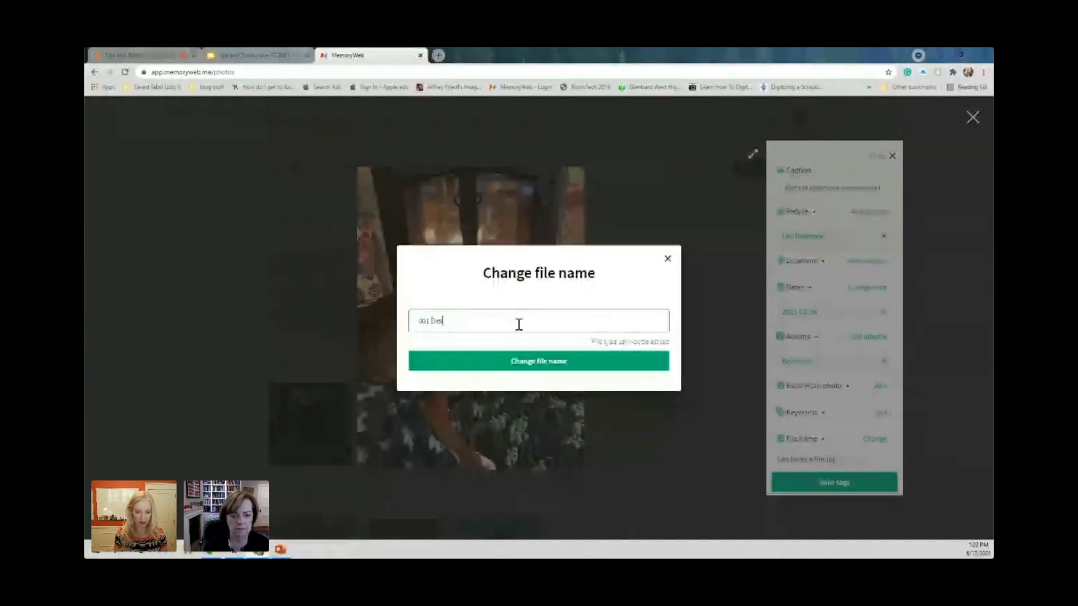
text(mond Leo)
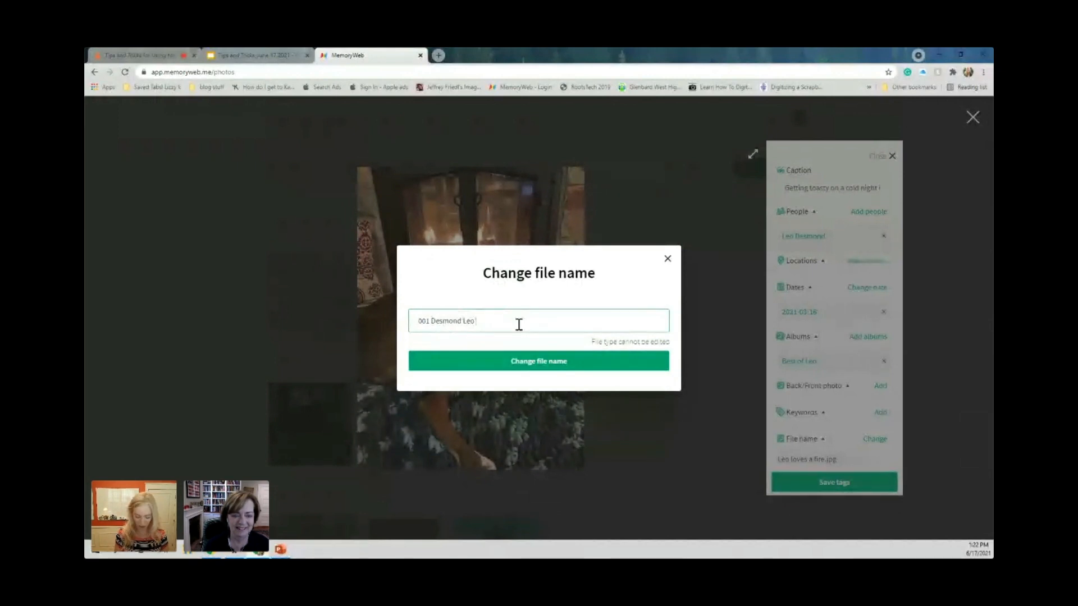
text( b2010)
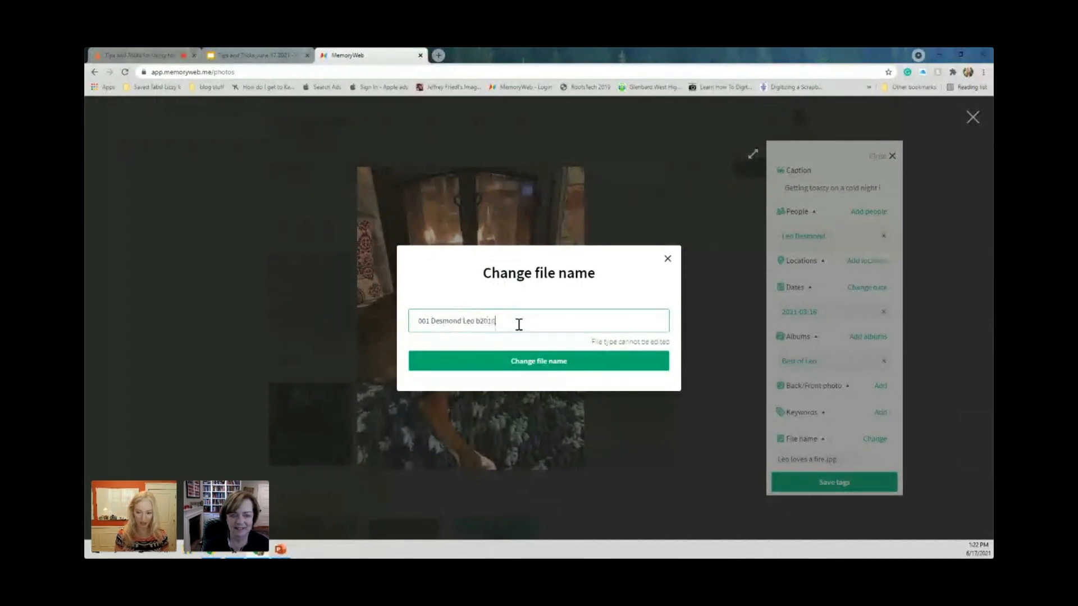
text( photo)
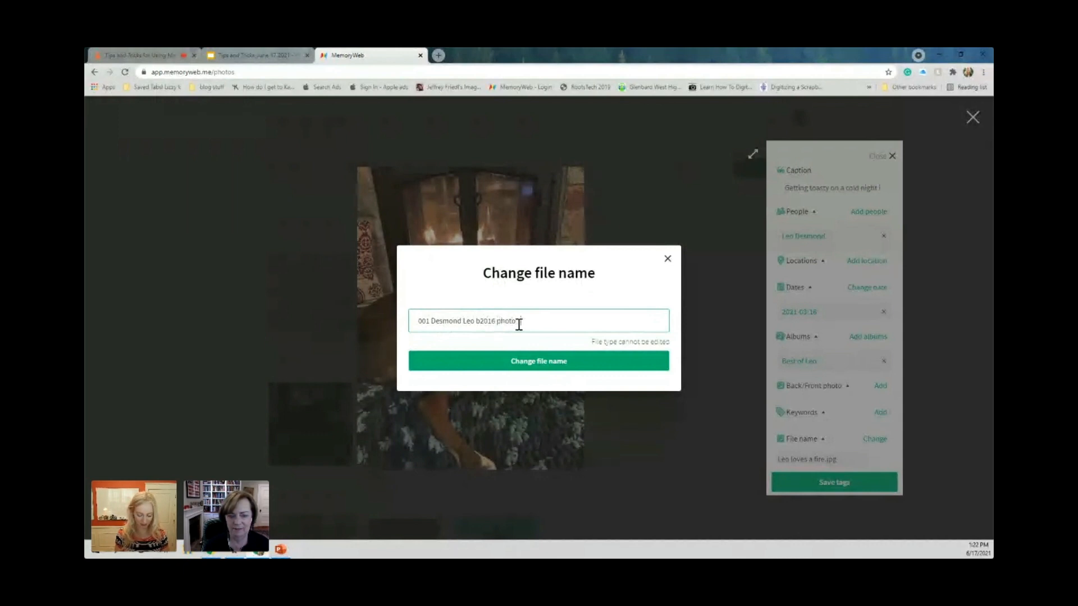
text( 2020)
click(528, 363)
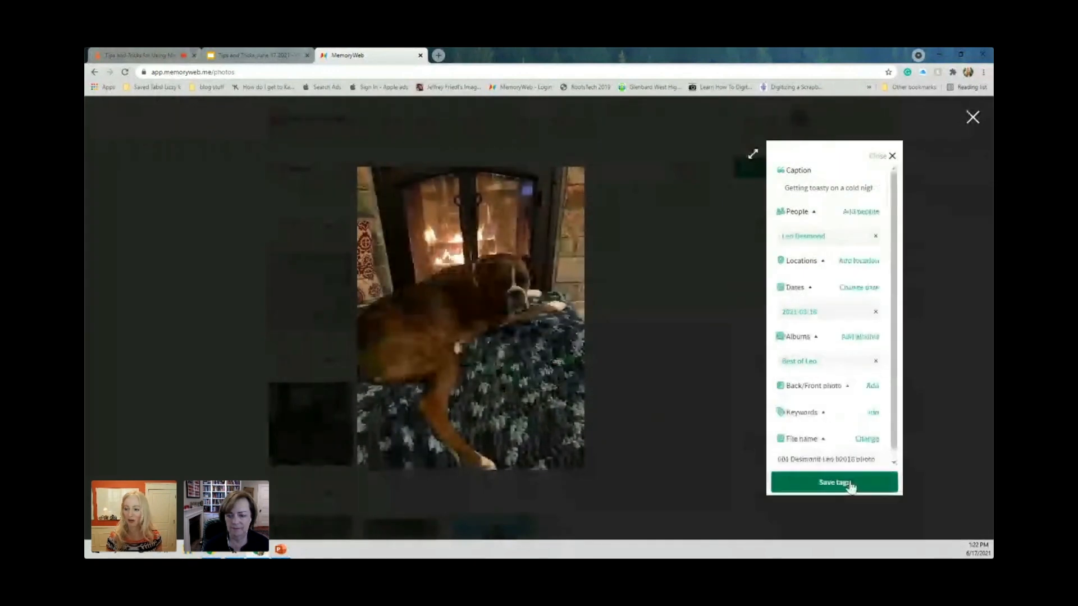
click(850, 486)
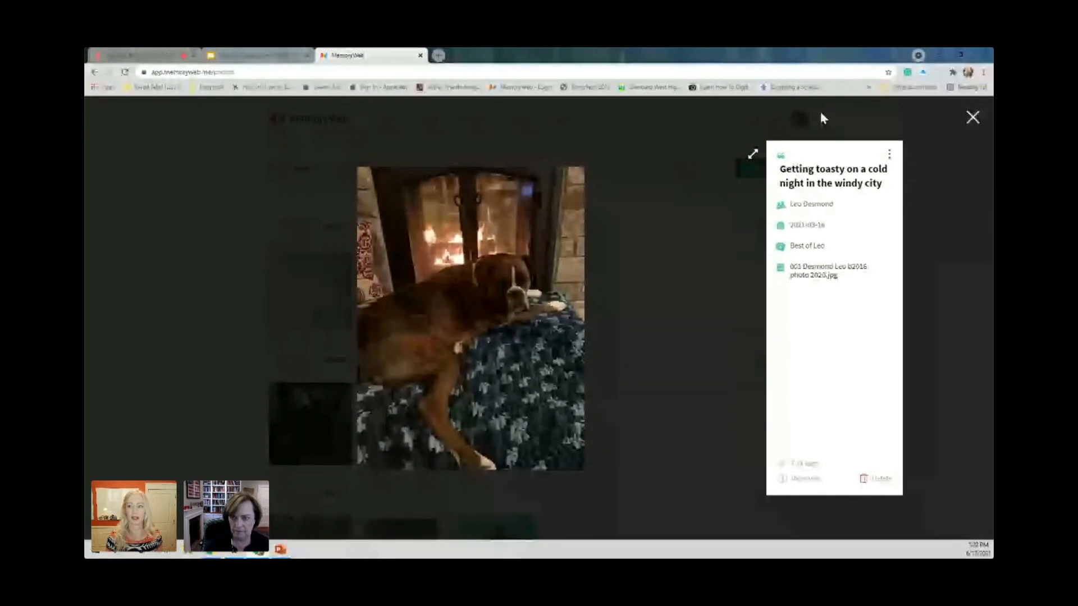
Switch to the presentation, present it from the "Changing a file name" slide, and advance to the "Front/back linking" slide.
key(ctrl+shift+Tab)
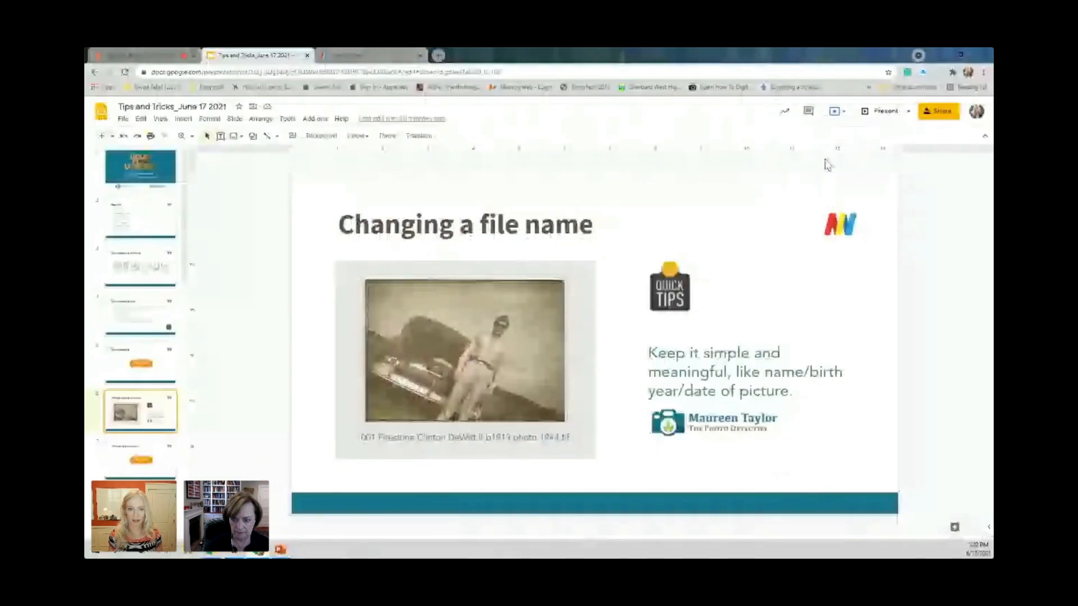
click(780, 259)
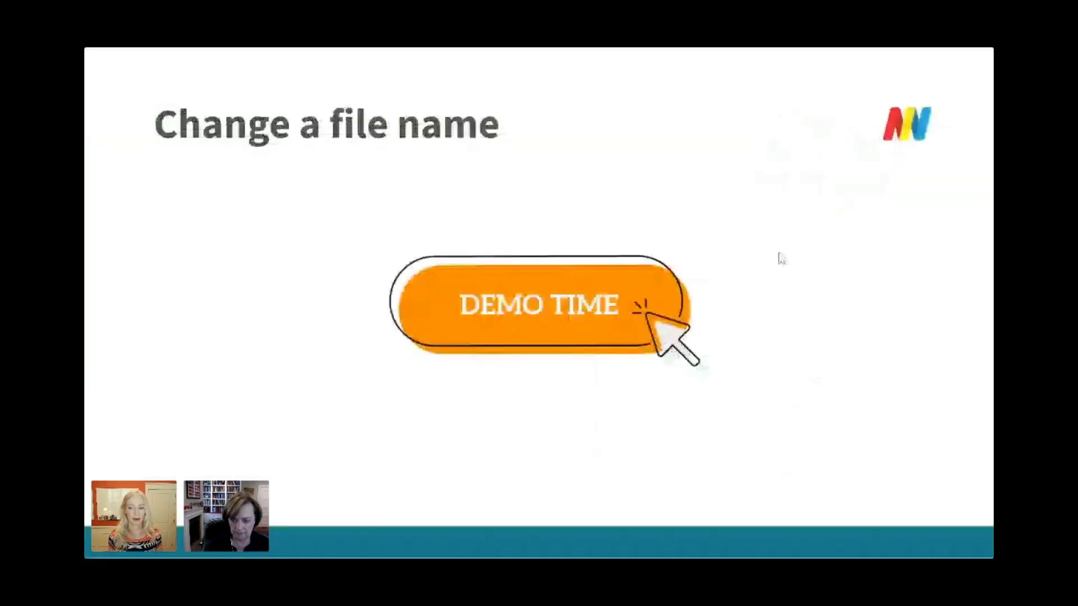
key(Right)
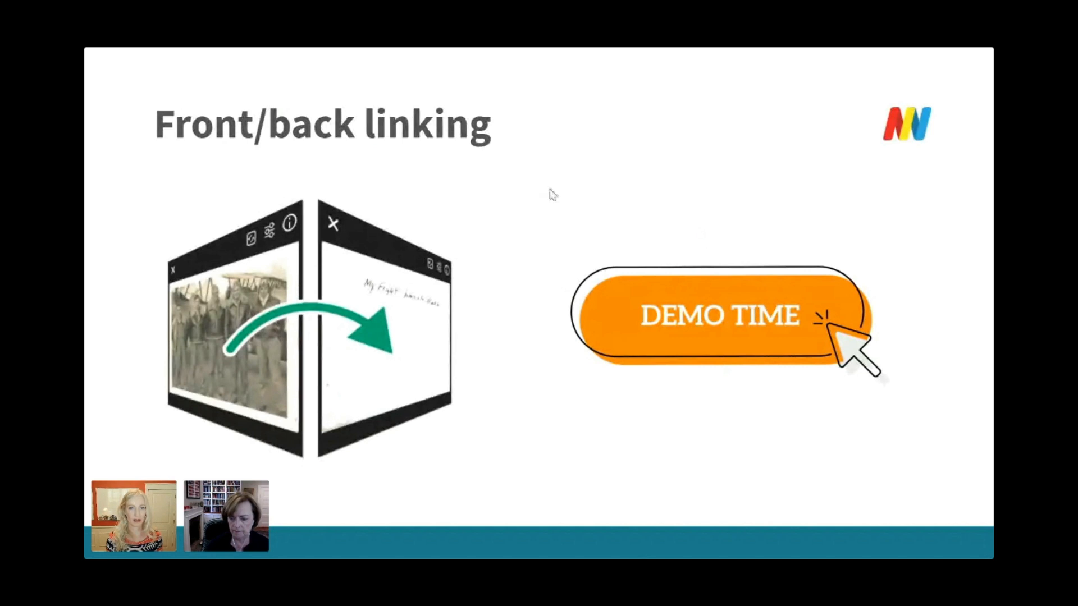
Leave the slideshow, return to MemoryWeb, and view the handwritten back and the front portrait among the 2021-03-18 photos.
key(Escape)
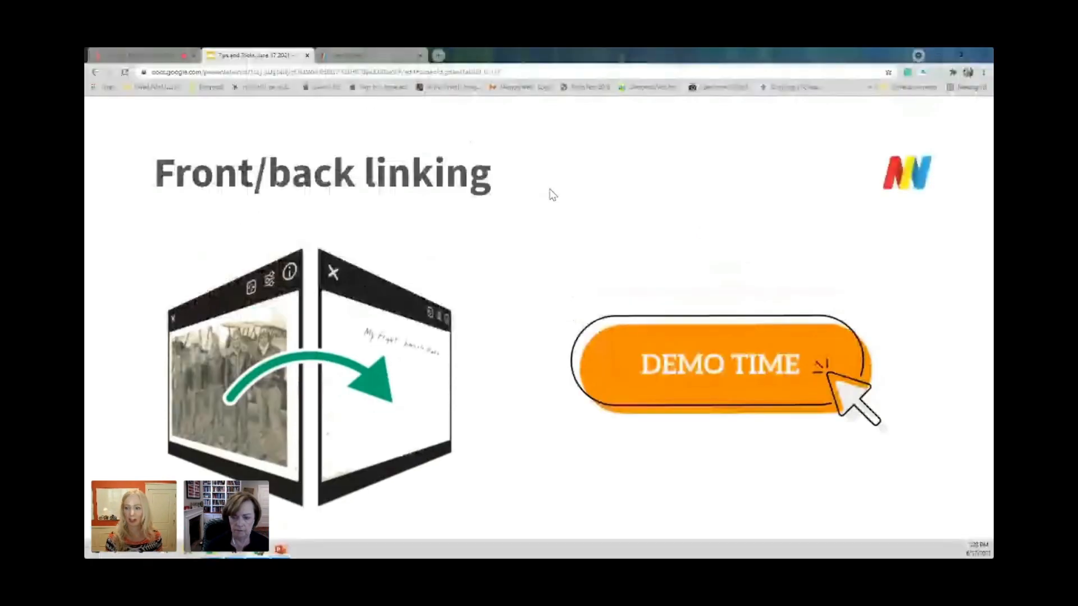
key(ctrl+Tab)
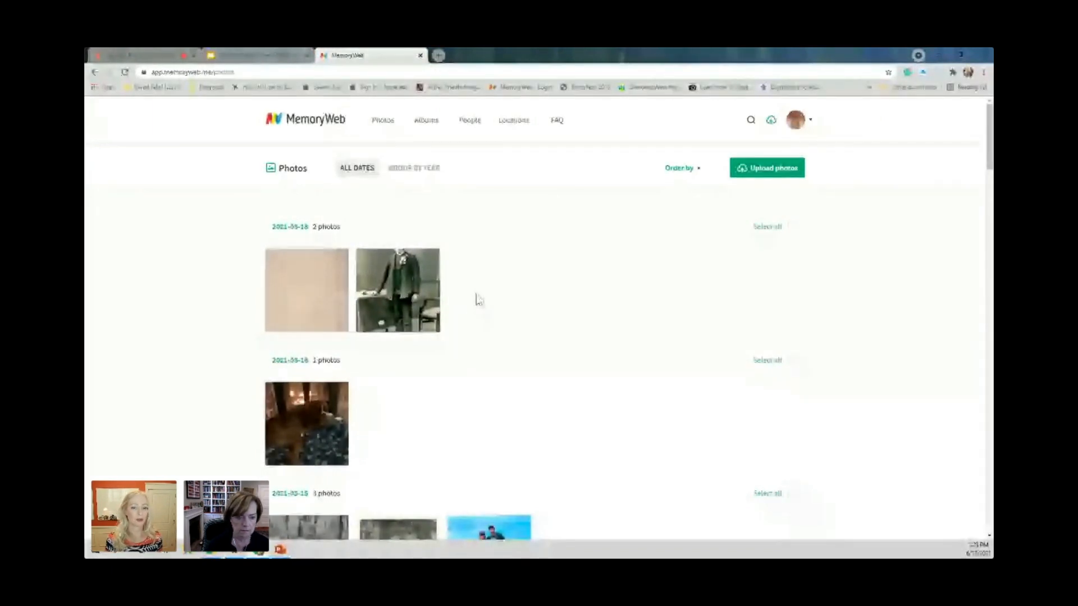
mouse_move(305, 285)
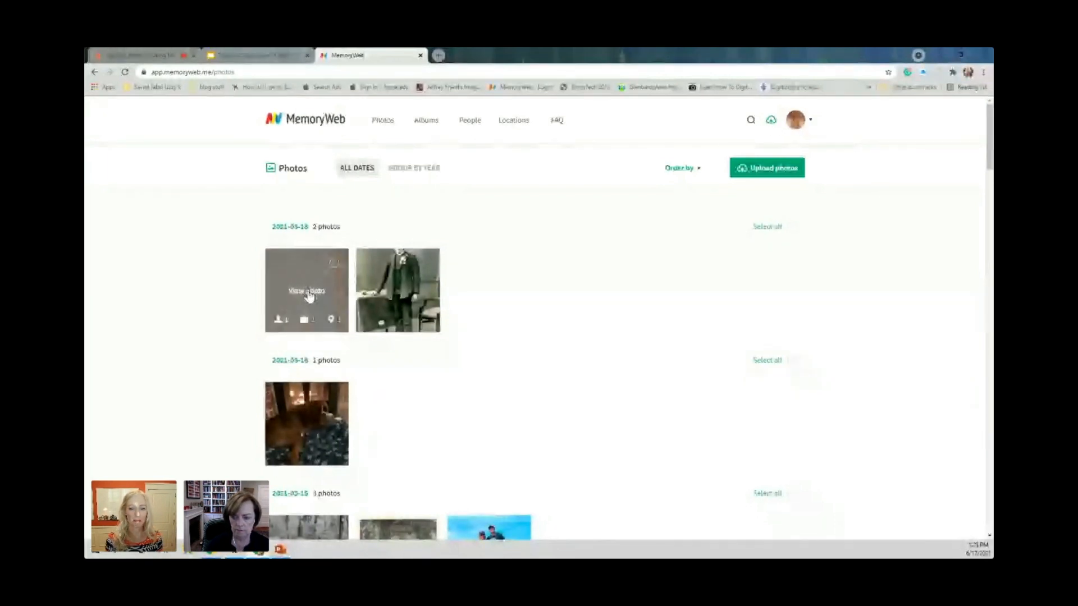
click(308, 296)
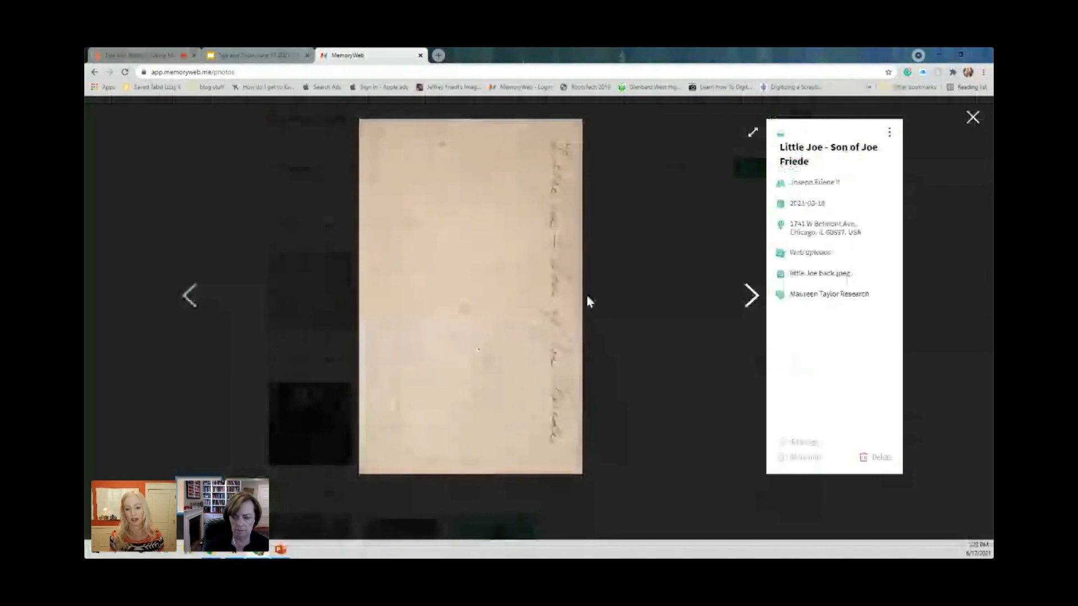
key(Right)
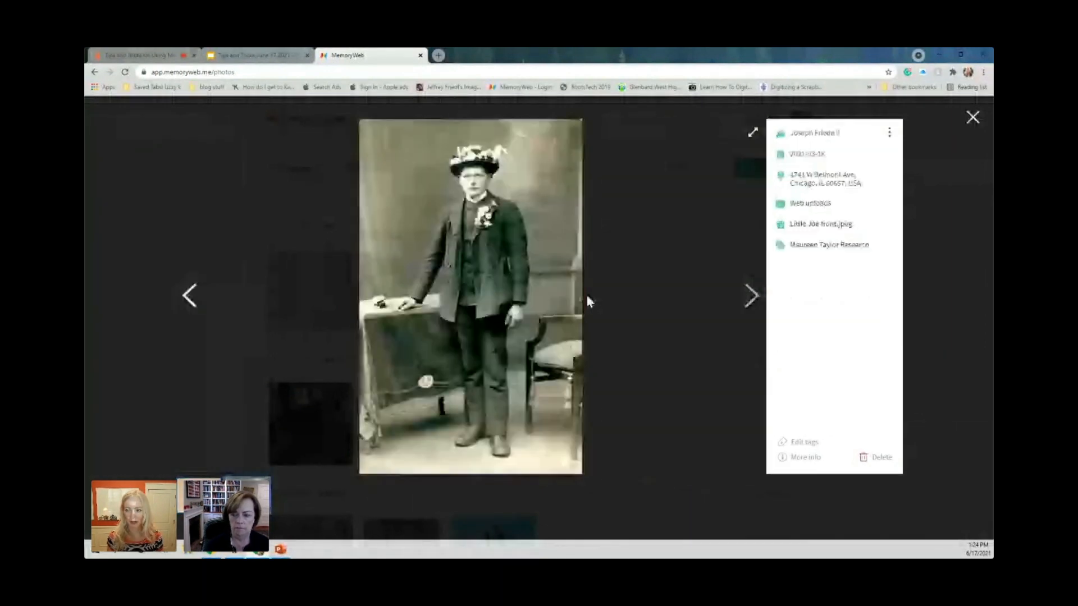
key(Left)
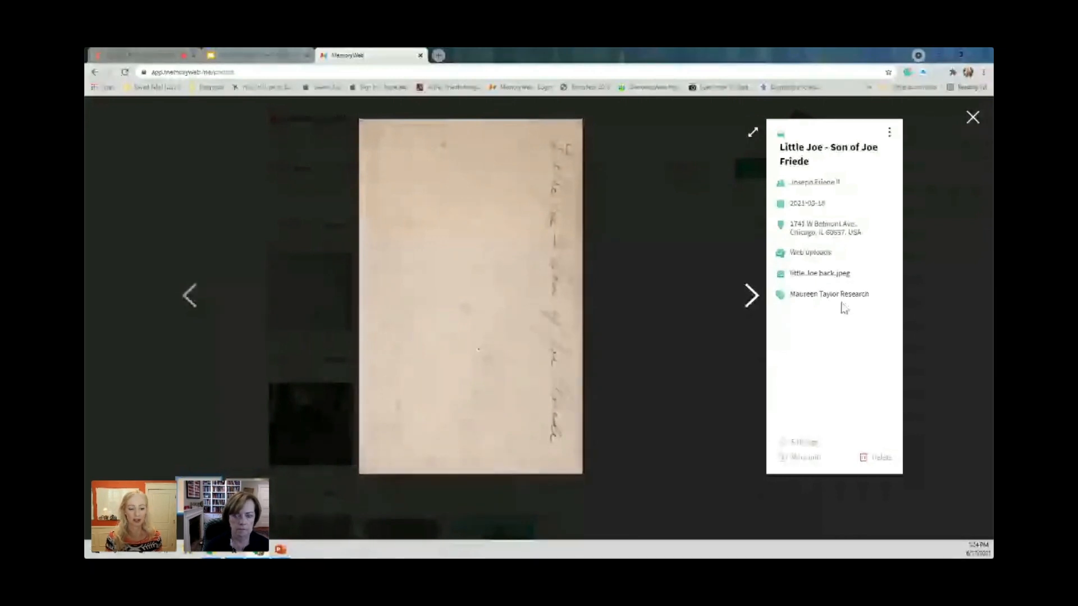
Connect the standing man's front portrait with its handwritten back photo as a front/back pair, and open the linked photo.
click(752, 296)
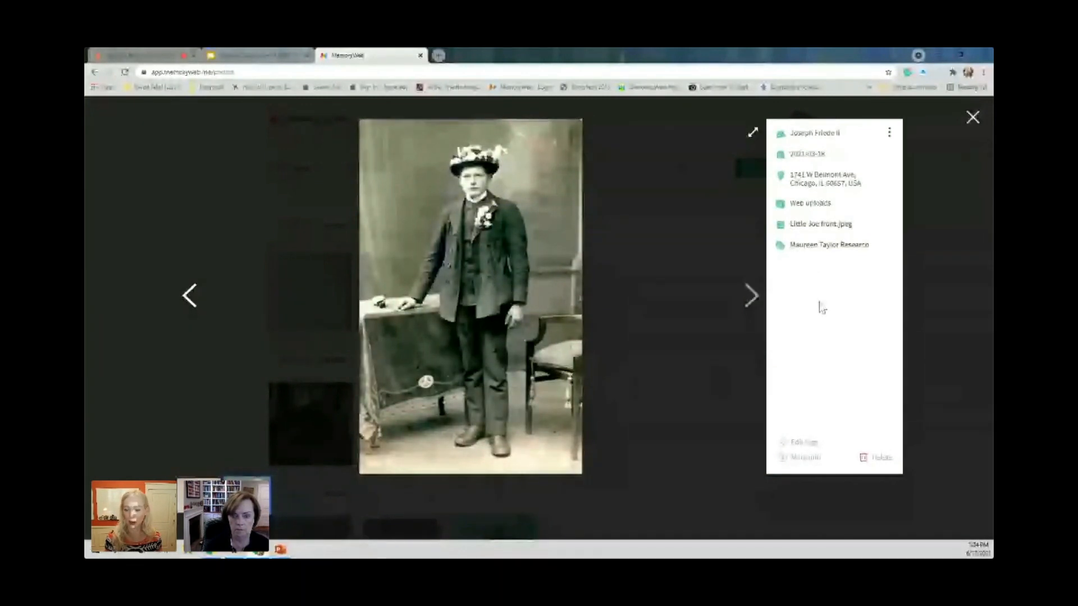
click(805, 444)
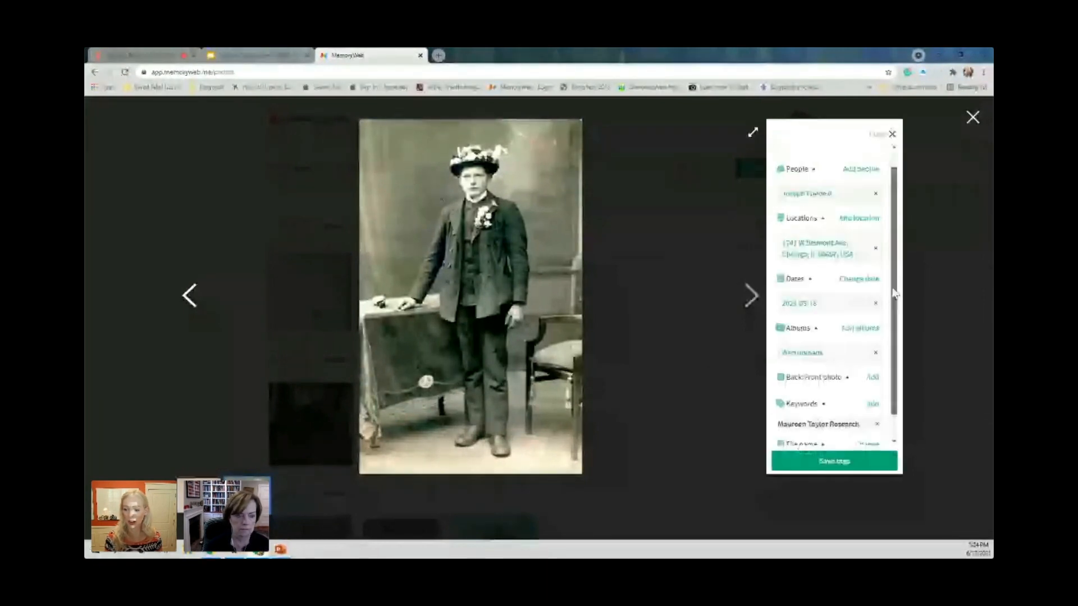
scroll(895, 331, down, 1)
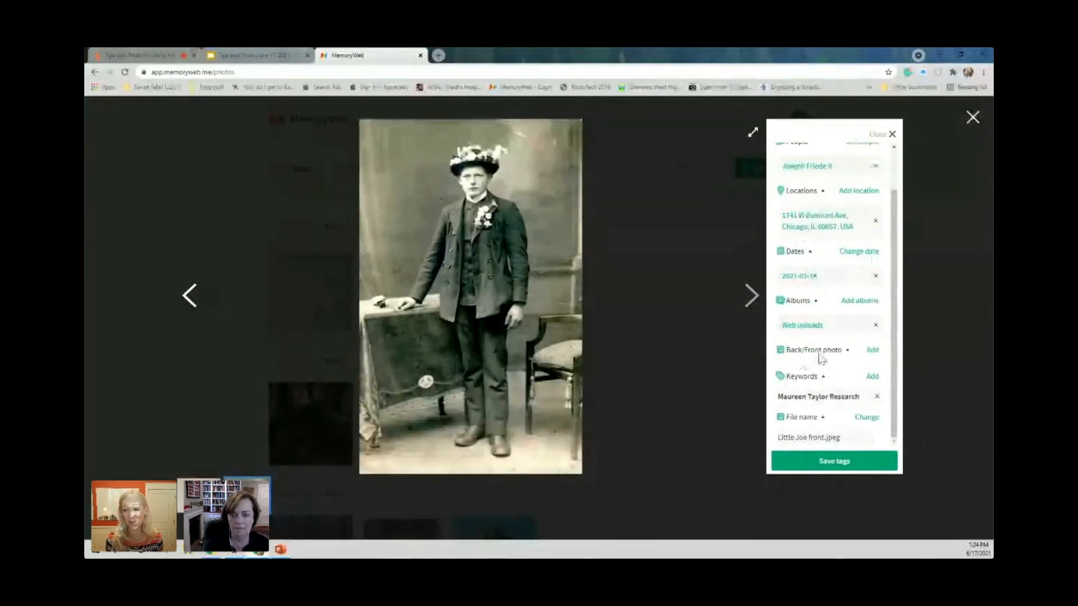
click(873, 352)
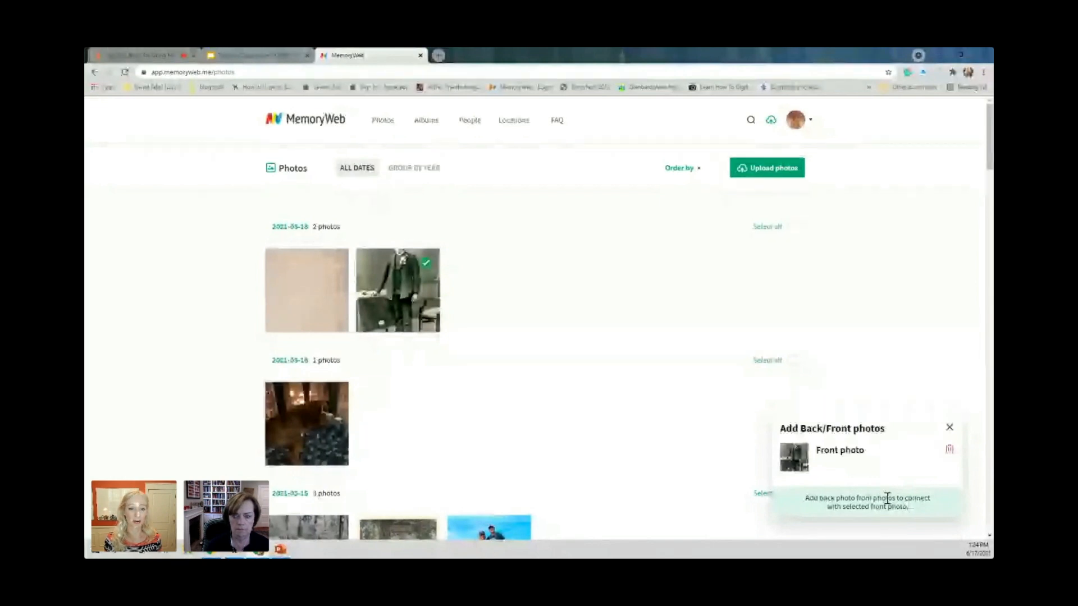
mouse_move(338, 272)
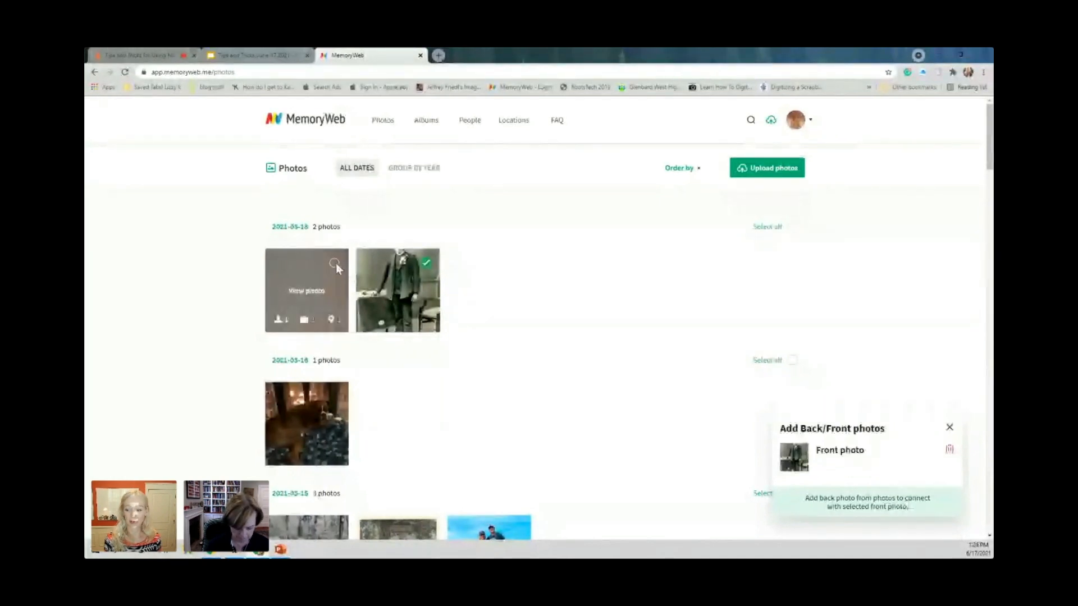
click(335, 264)
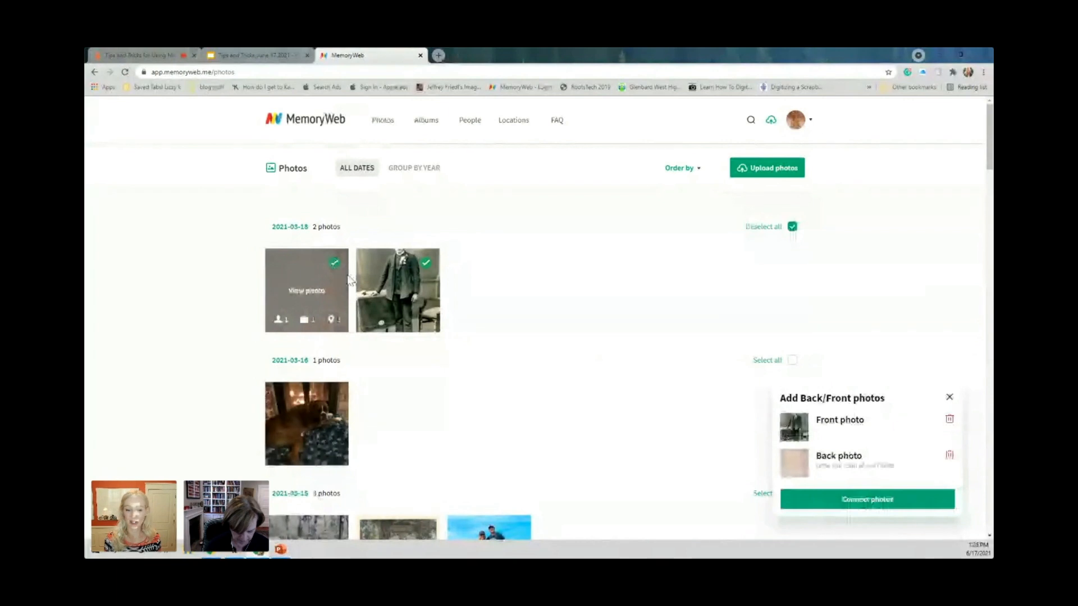
mouse_move(326, 271)
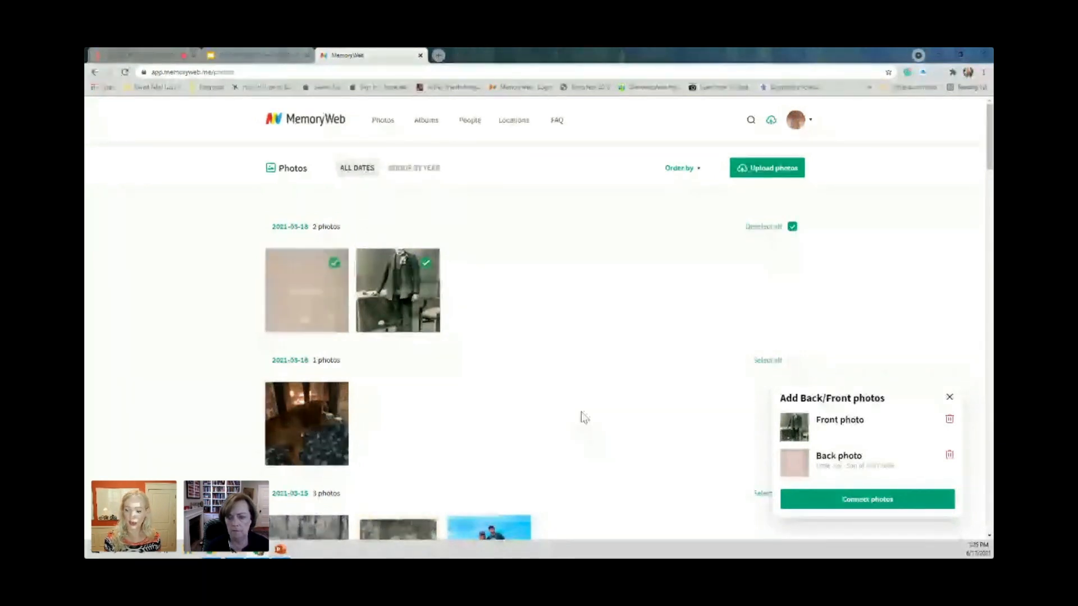
click(878, 507)
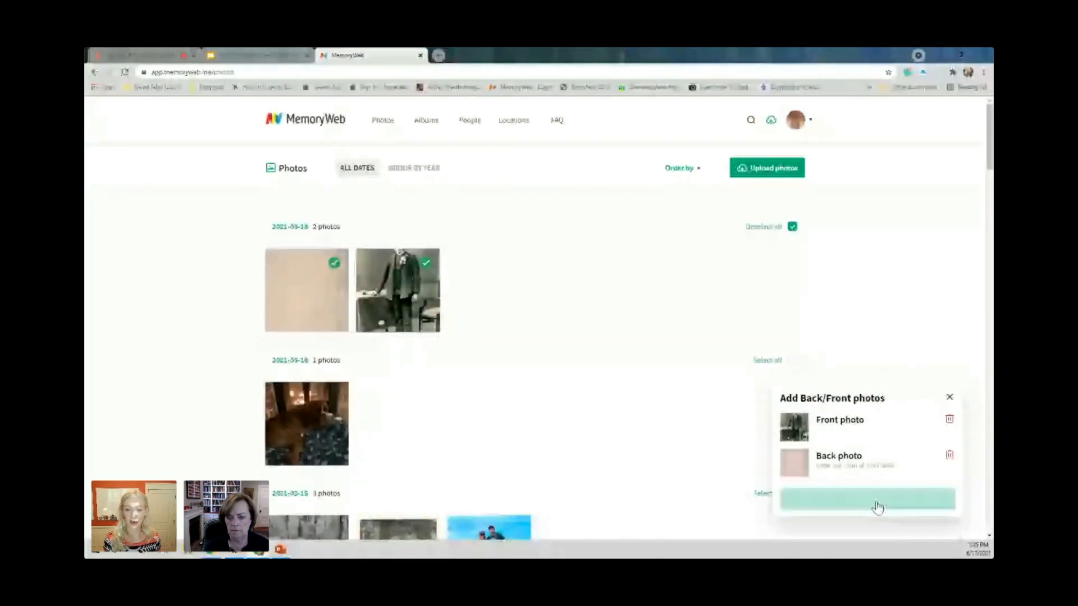
click(272, 303)
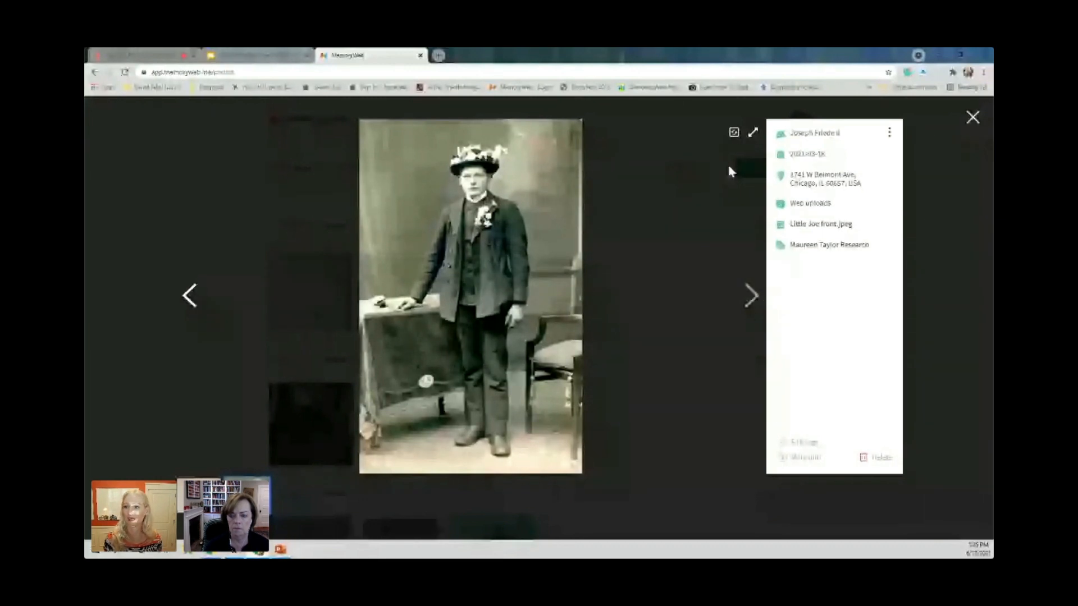
Switch to the presentation, restart the slideshow, and advance to the "Metadata magic" slide.
click(258, 58)
click(874, 108)
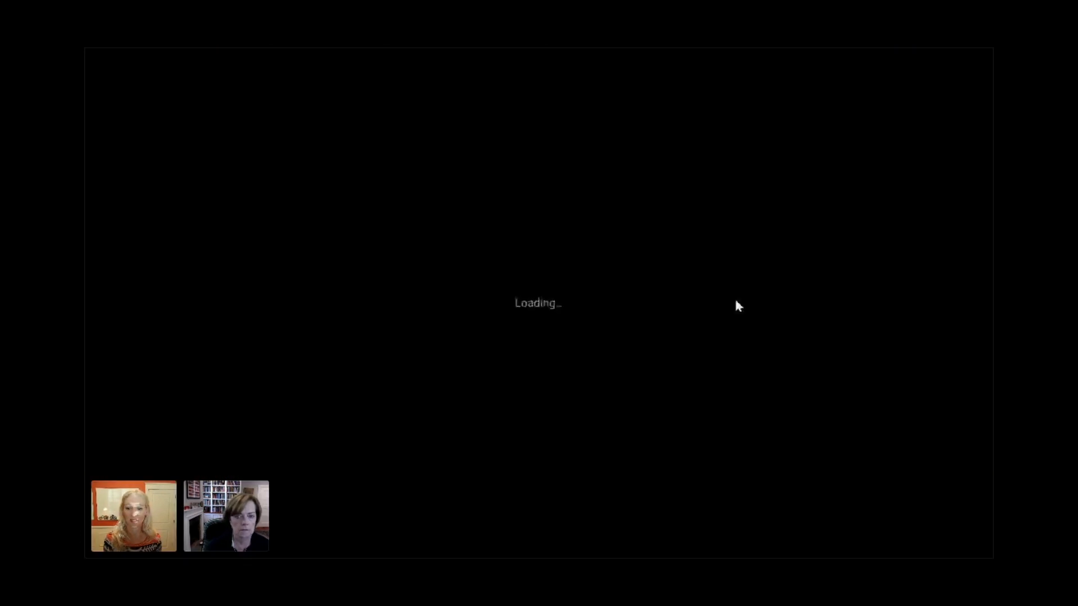
click(738, 307)
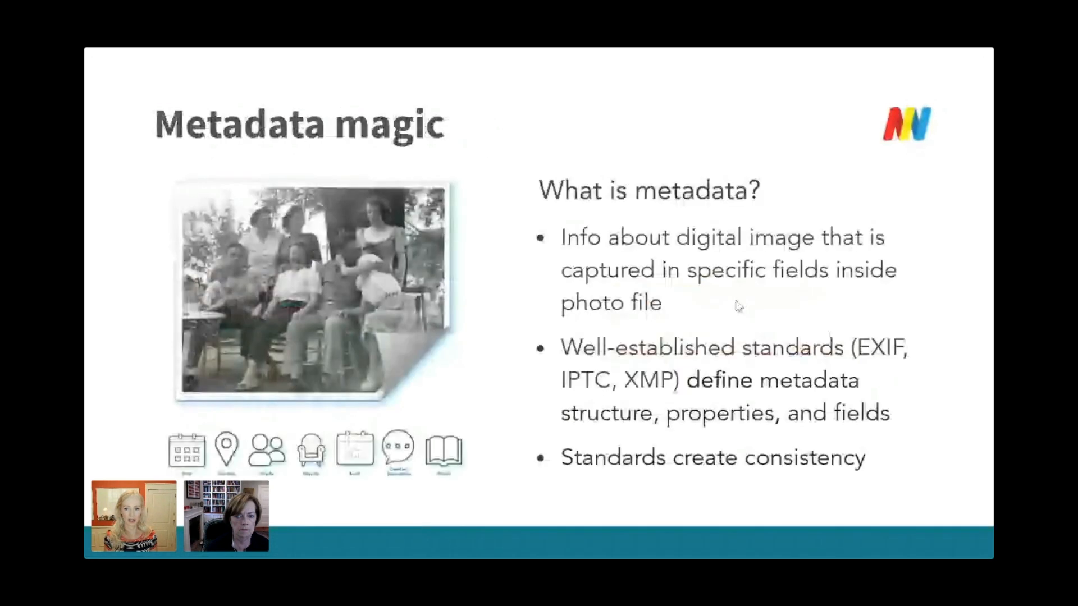
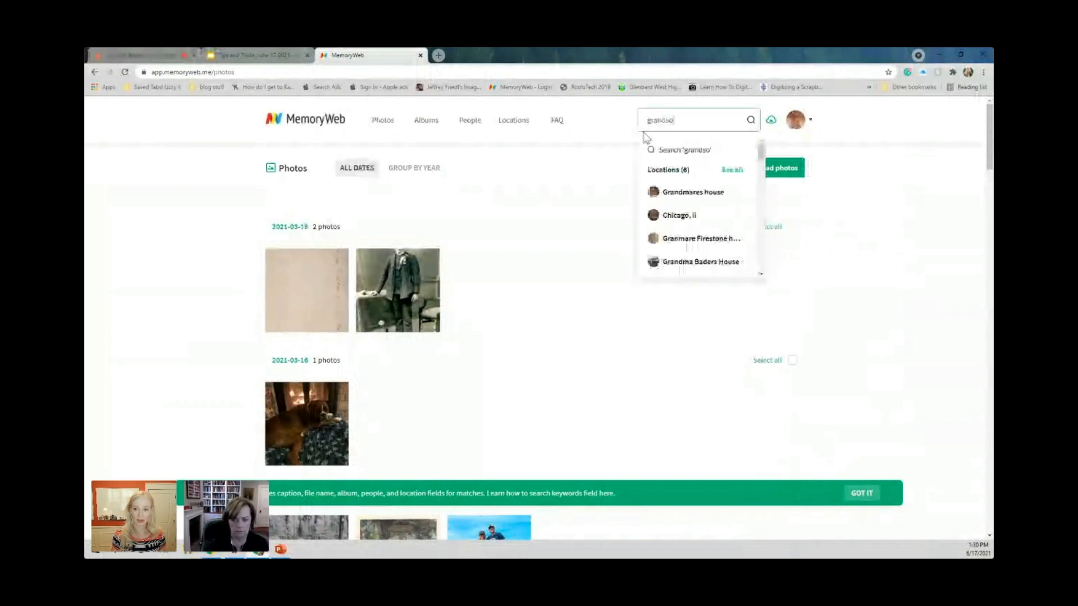
Find the photo IMG_0596.jpg by searching for "grandson", and examine its embedded EXIF, IPTC and XMP metadata.
text(n)
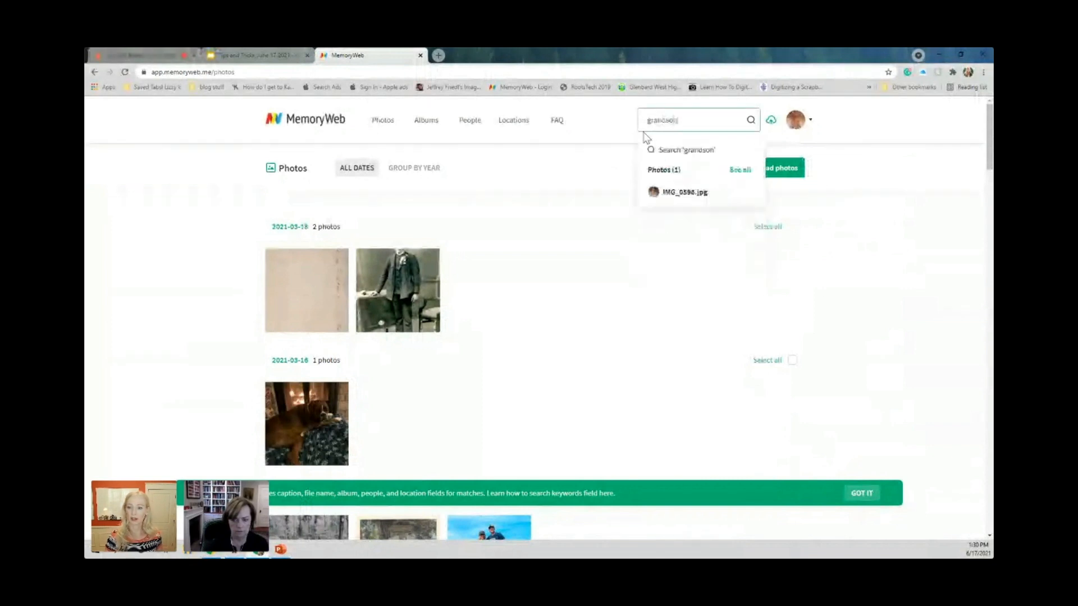
click(686, 193)
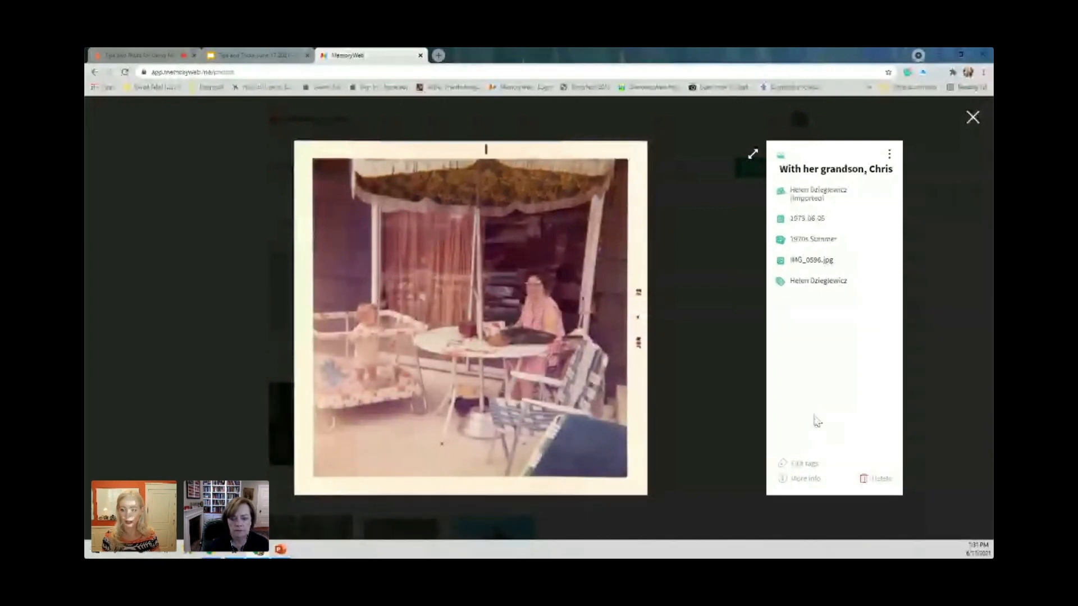
click(806, 480)
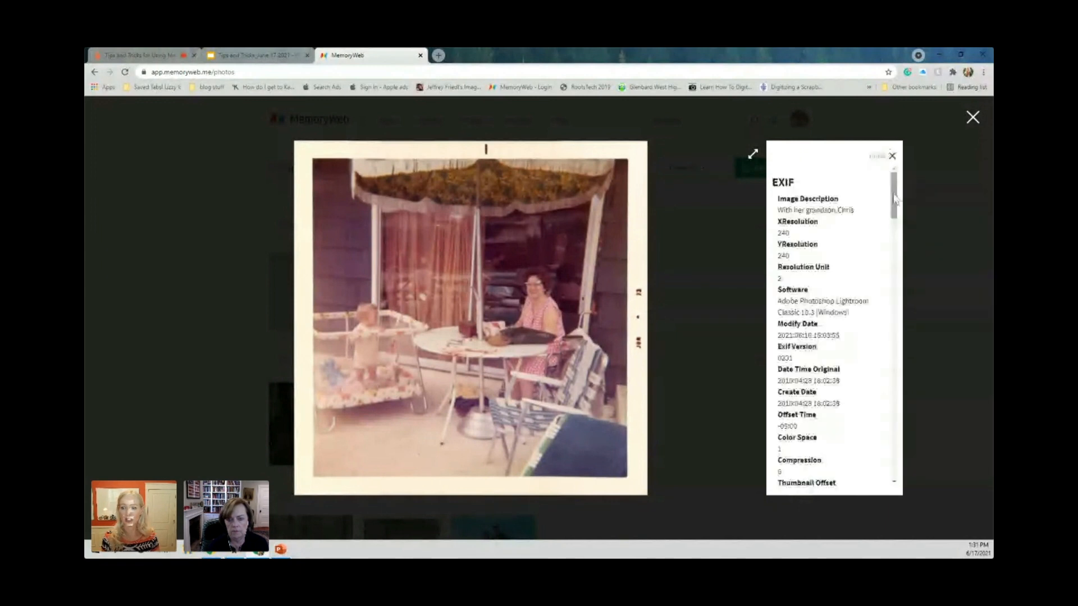
drag(892, 193, 893, 252)
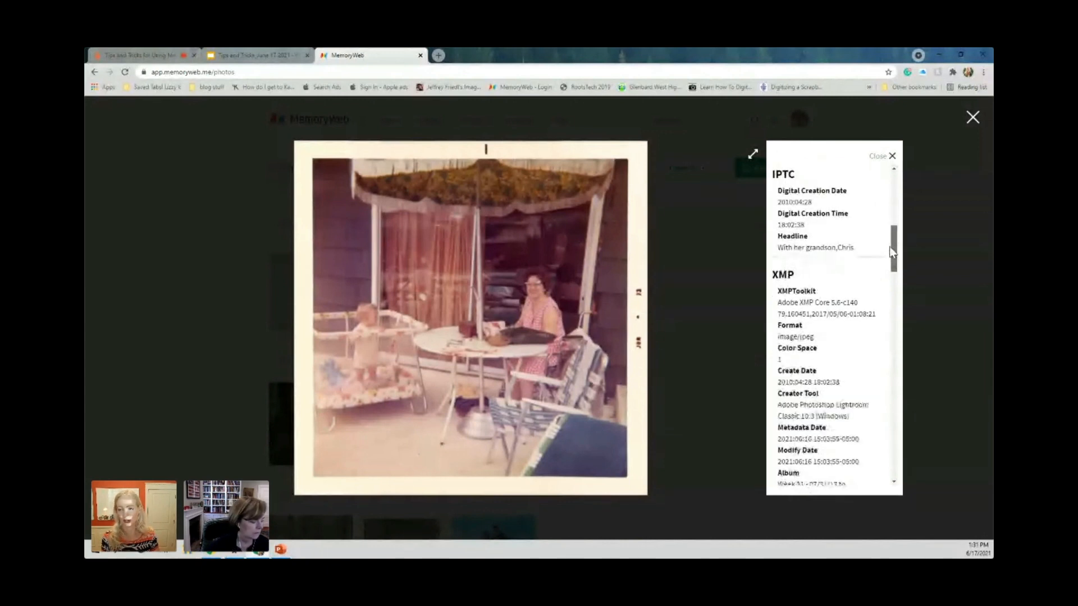
drag(891, 251, 893, 183)
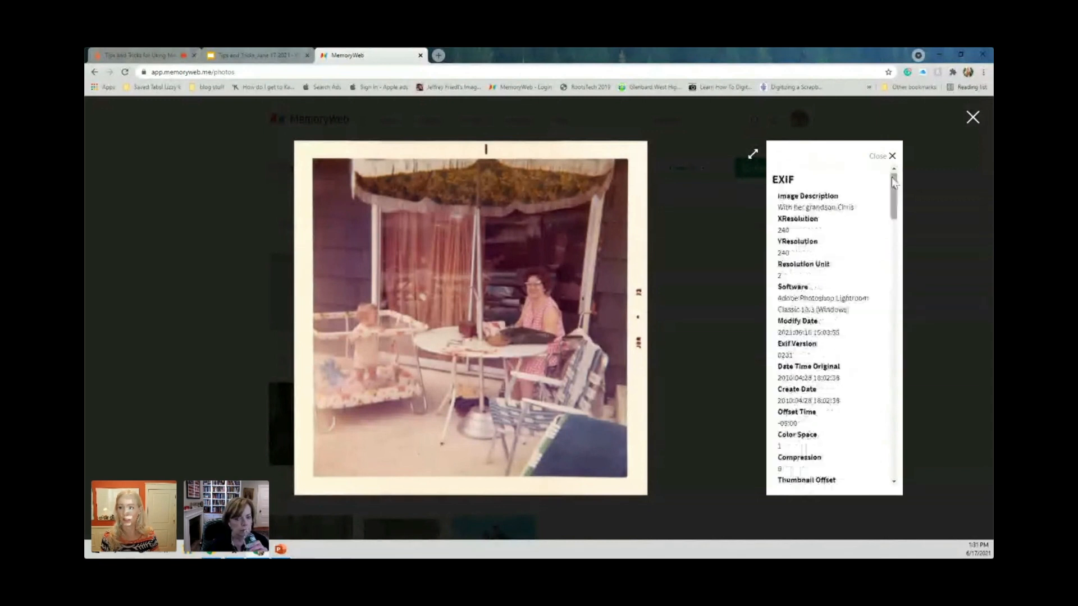
click(892, 156)
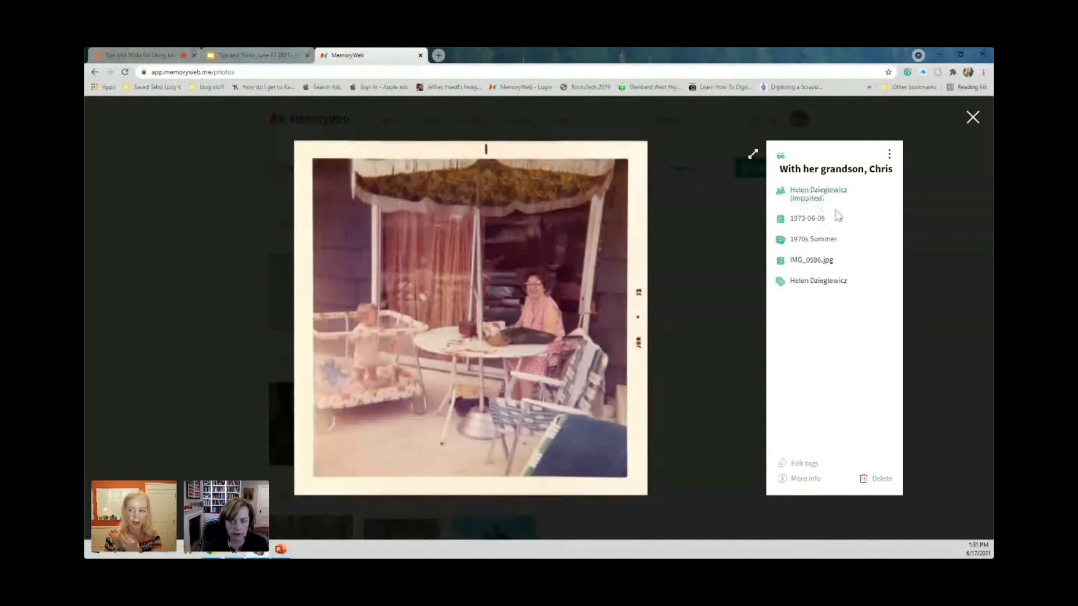
Go to the page of the imported person tagged in the photo and open that person's details for editing.
click(807, 197)
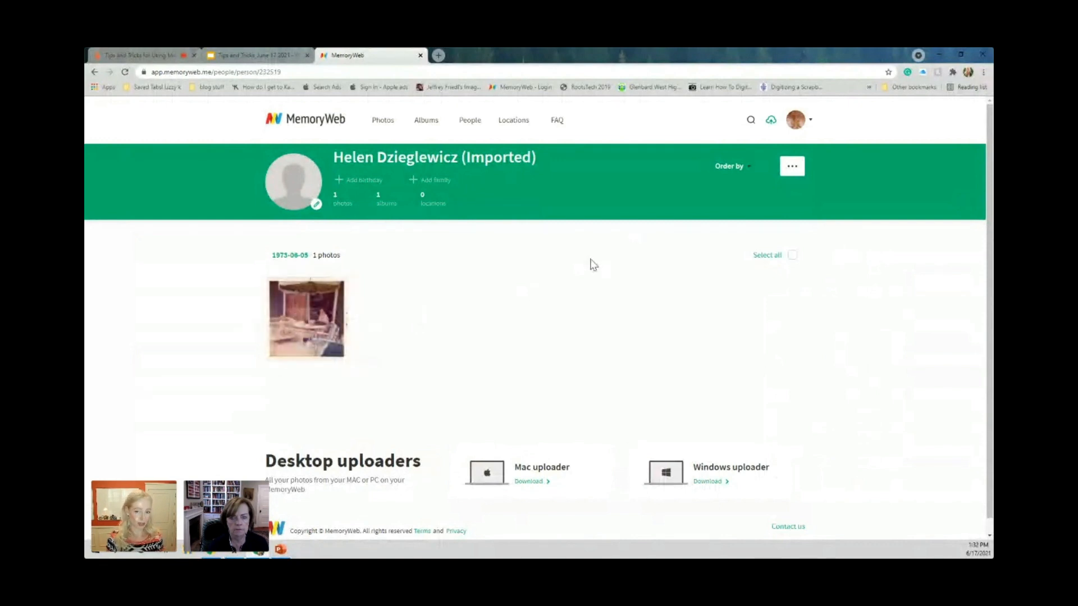
click(792, 168)
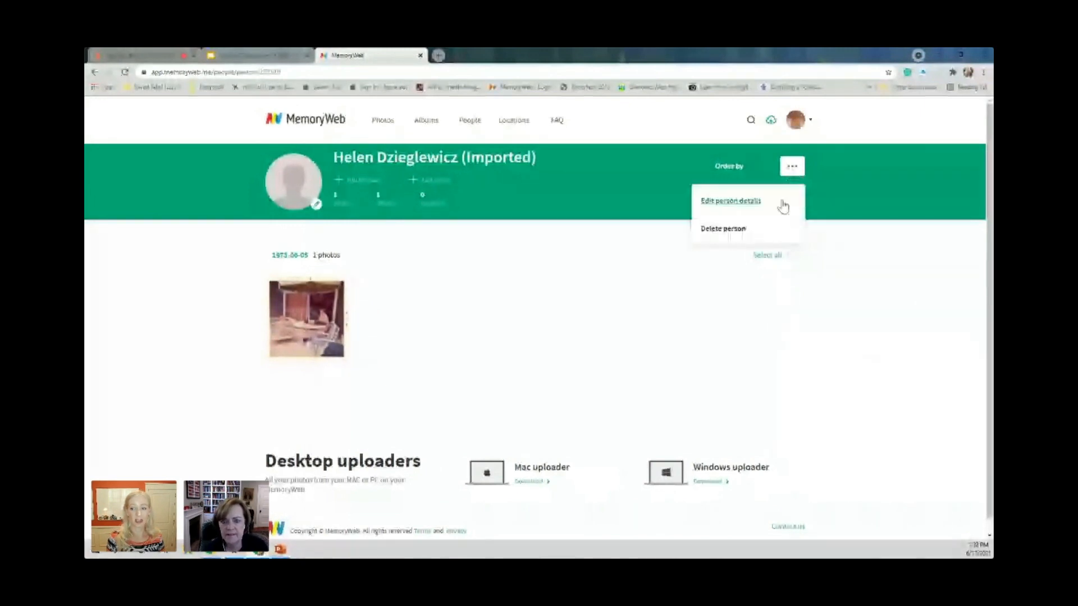
click(743, 203)
click(363, 289)
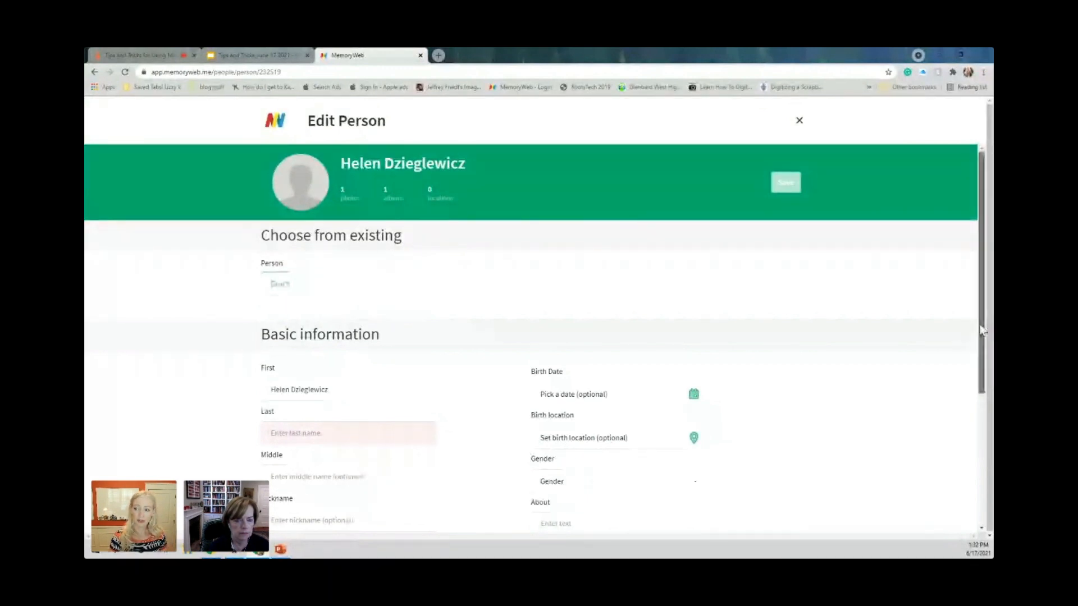
drag(980, 326, 981, 333)
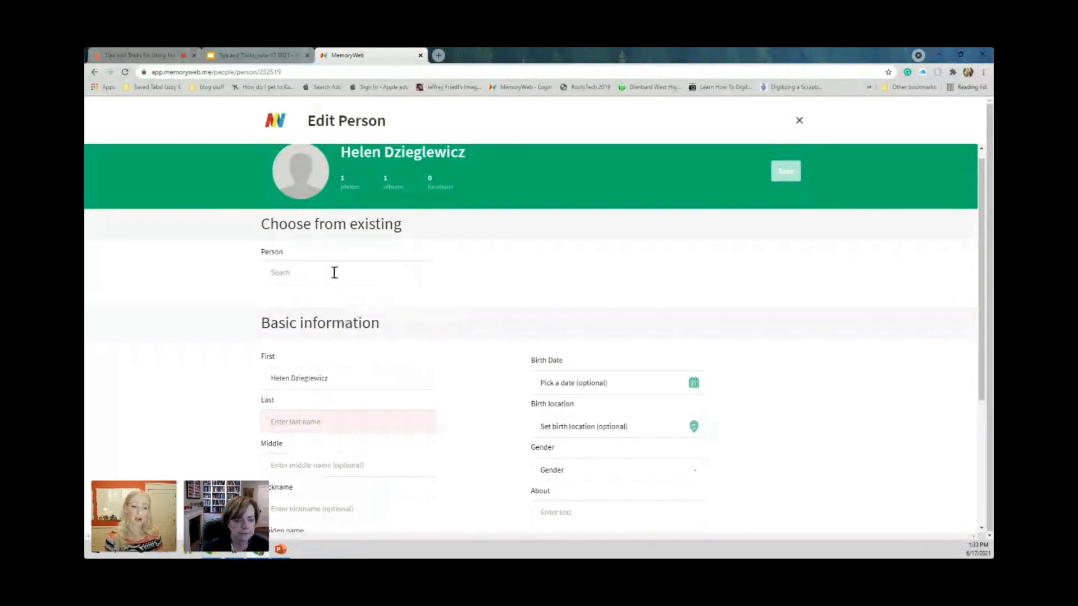
Merge the imported person into the existing person of the same name, and view the merged person's albums and locations.
click(334, 273)
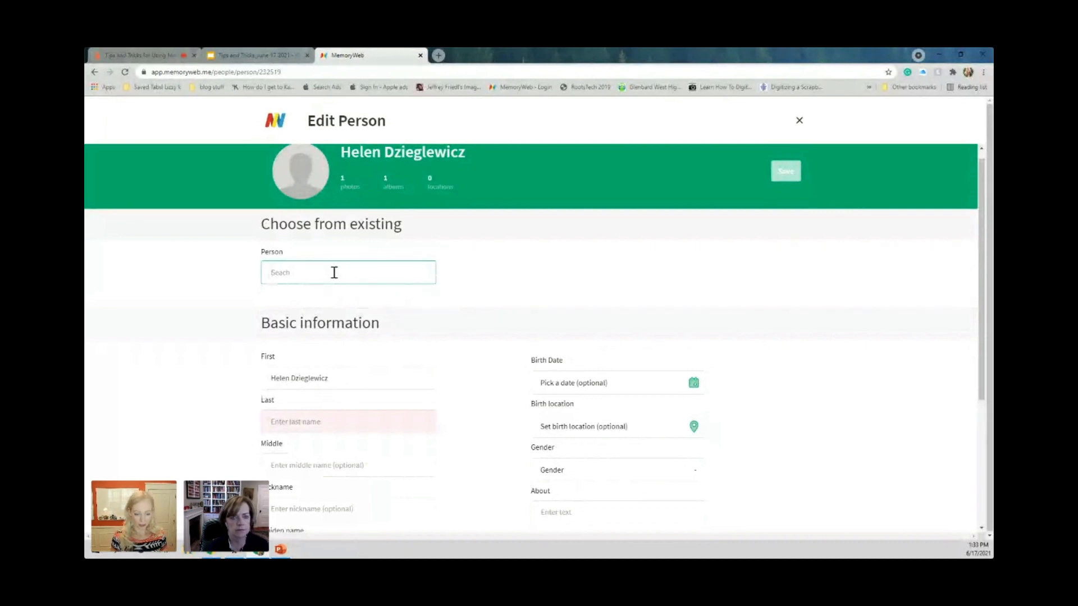
text(helen)
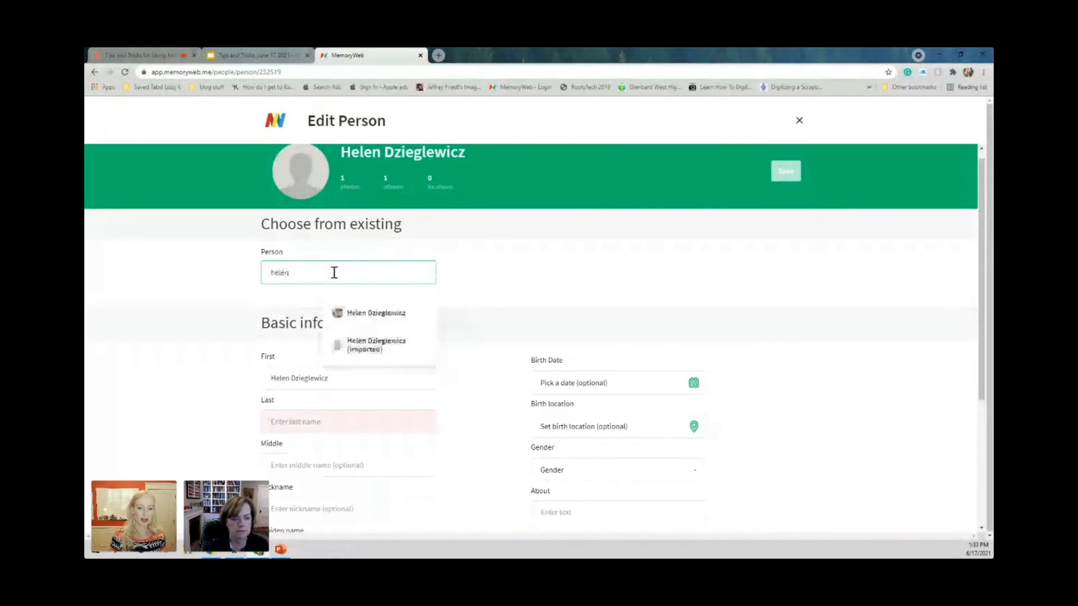
click(396, 315)
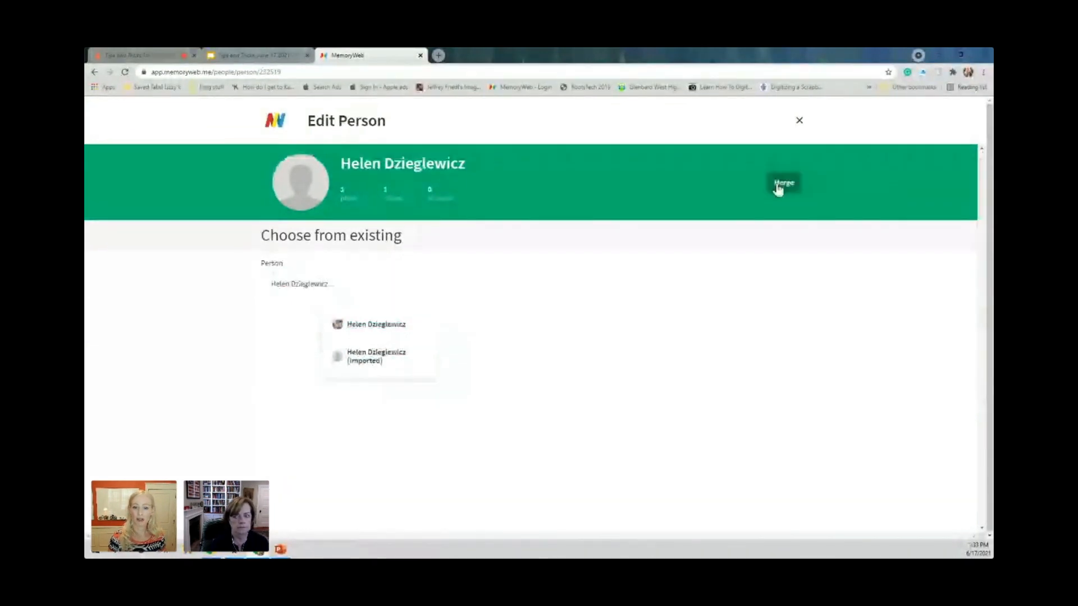
click(783, 184)
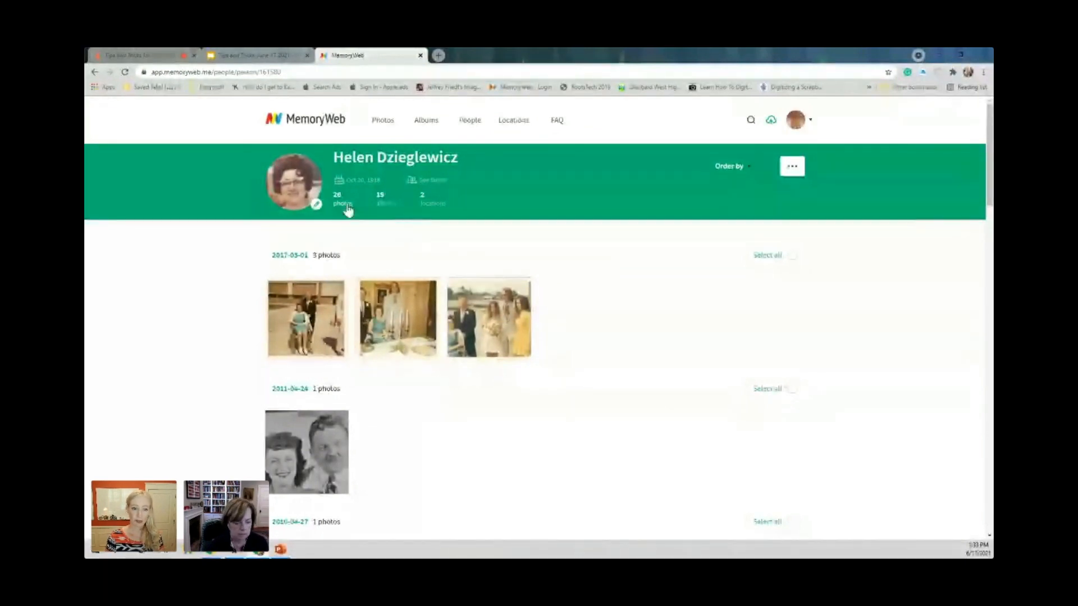
click(381, 209)
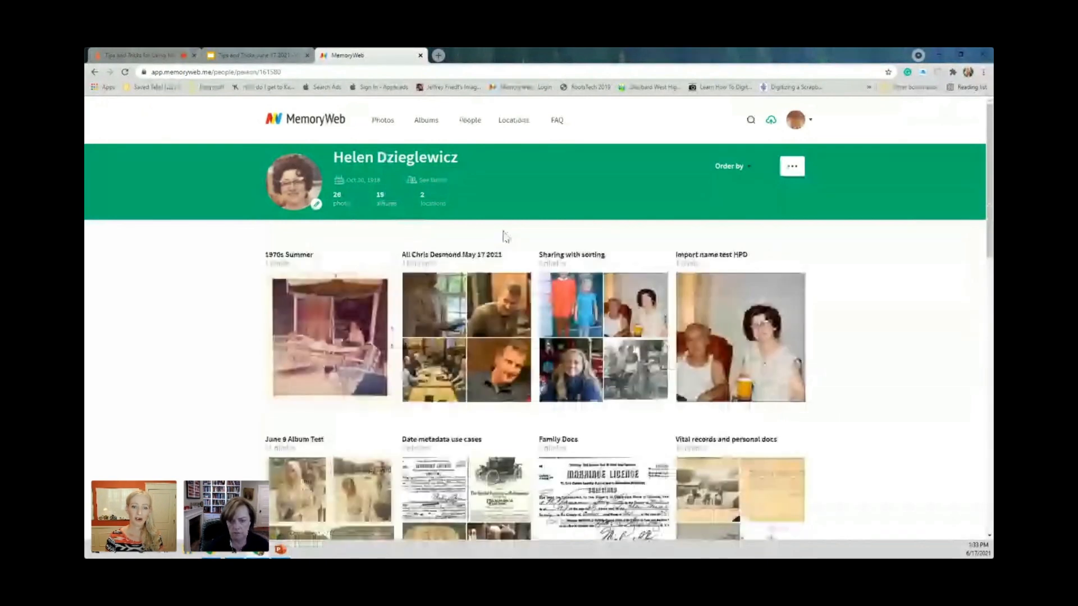
click(443, 214)
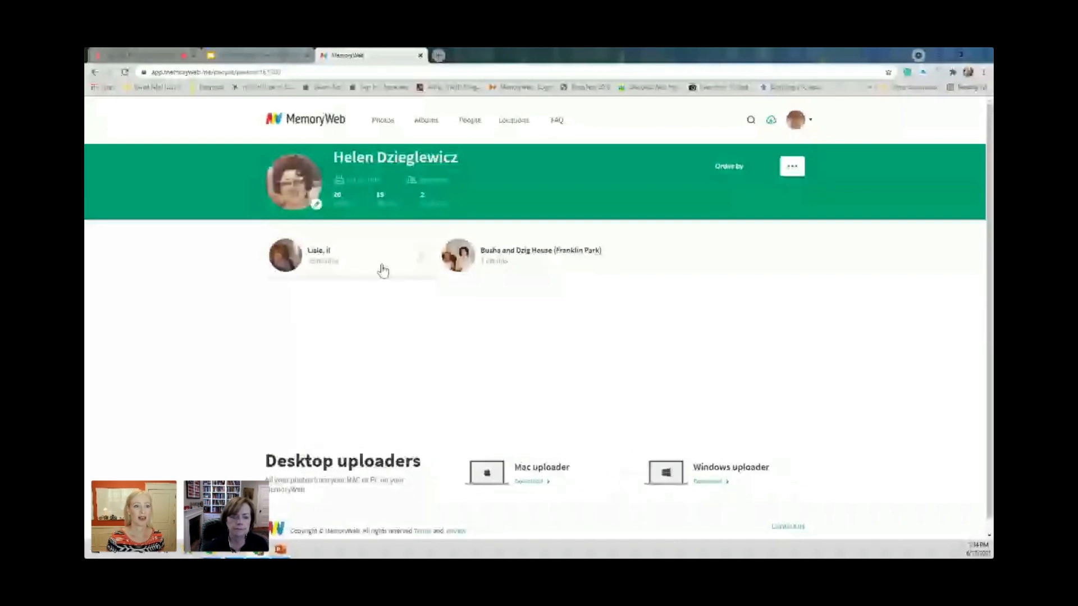
Switch to the Google Slides presentation, present from the "Metadata magic" slide, and advance to the "Facial recognition" slide.
click(272, 56)
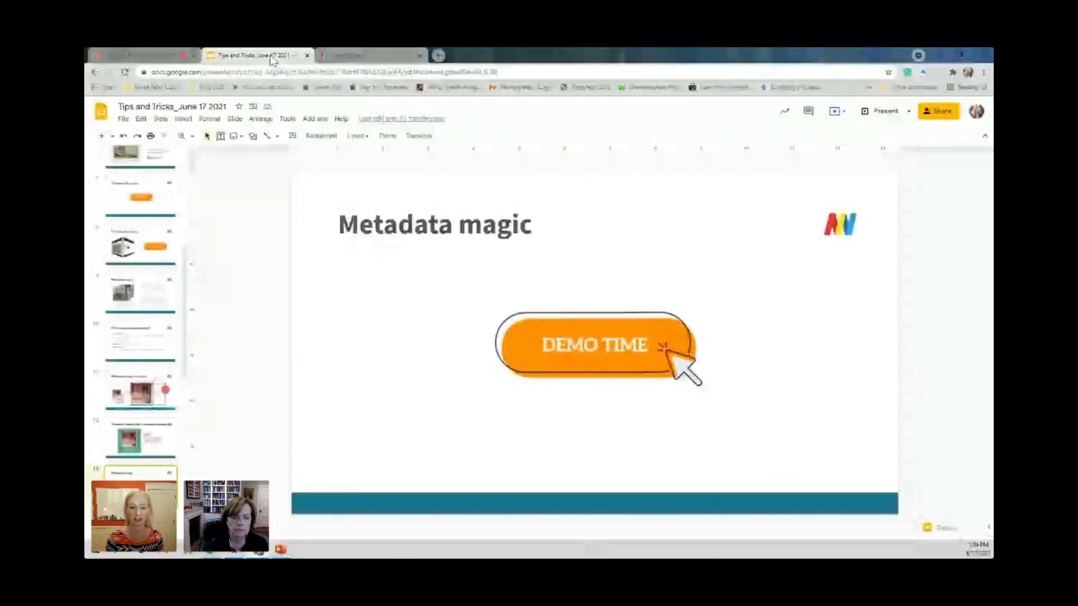
click(880, 111)
click(703, 246)
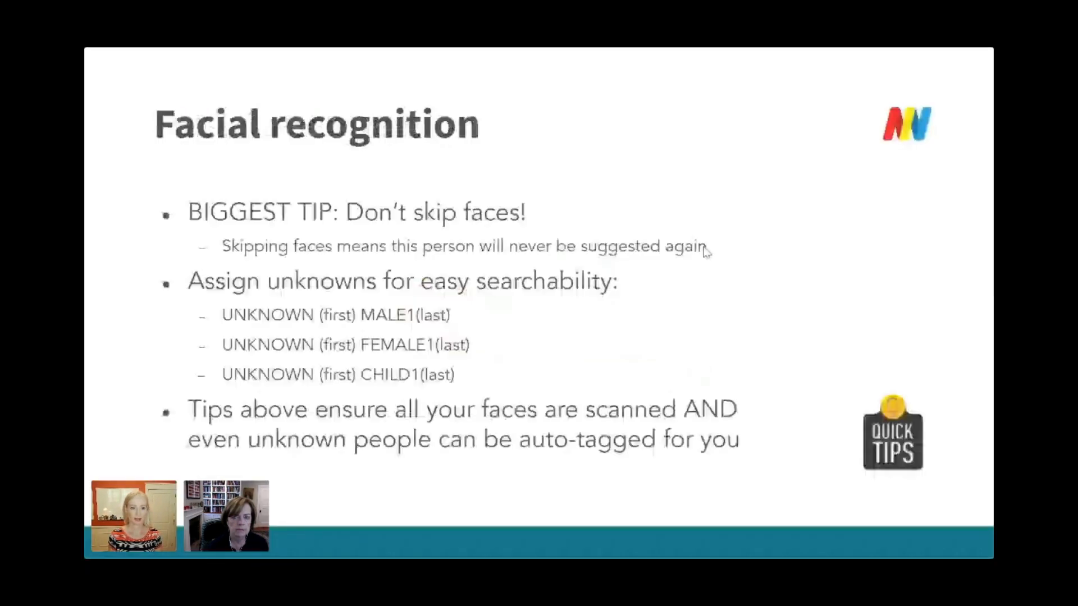
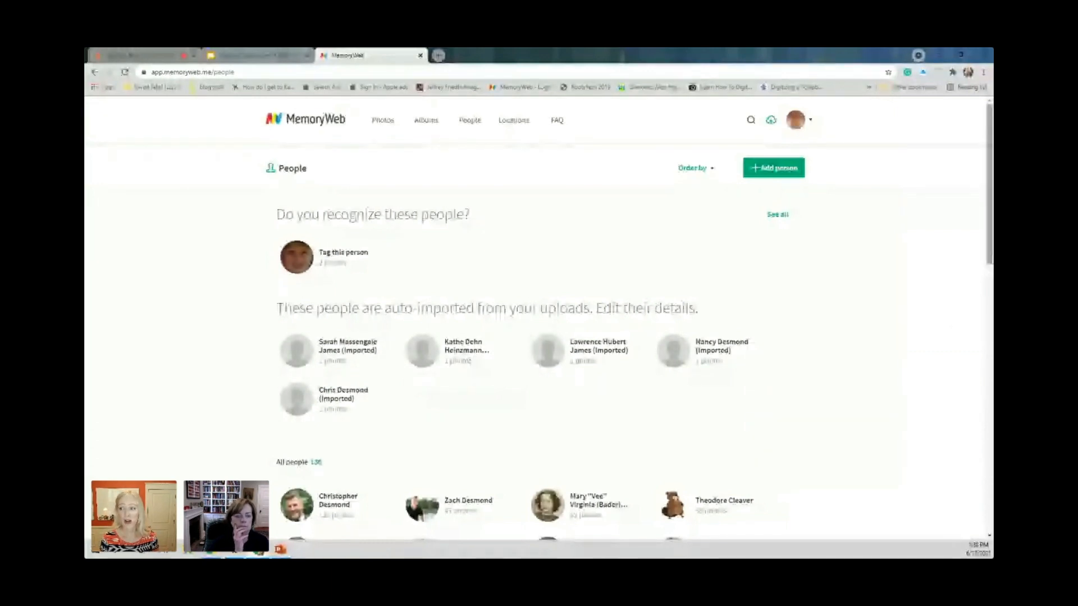
Look over the suggested, imported and existing people on the People page, and display all unrecognized faces.
scroll(913, 318, down, 1)
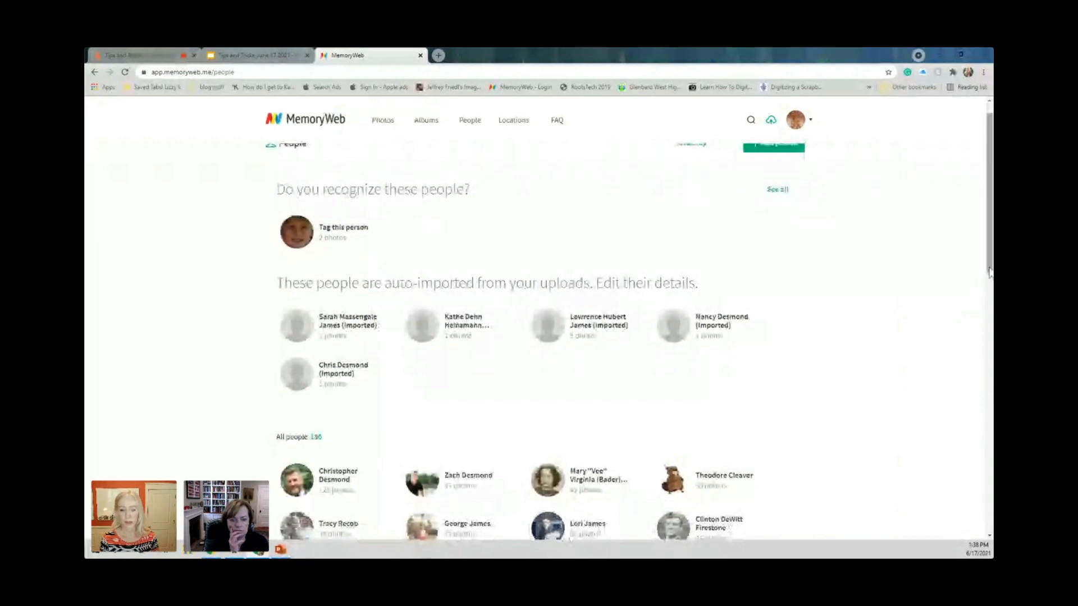
drag(989, 273, 985, 345)
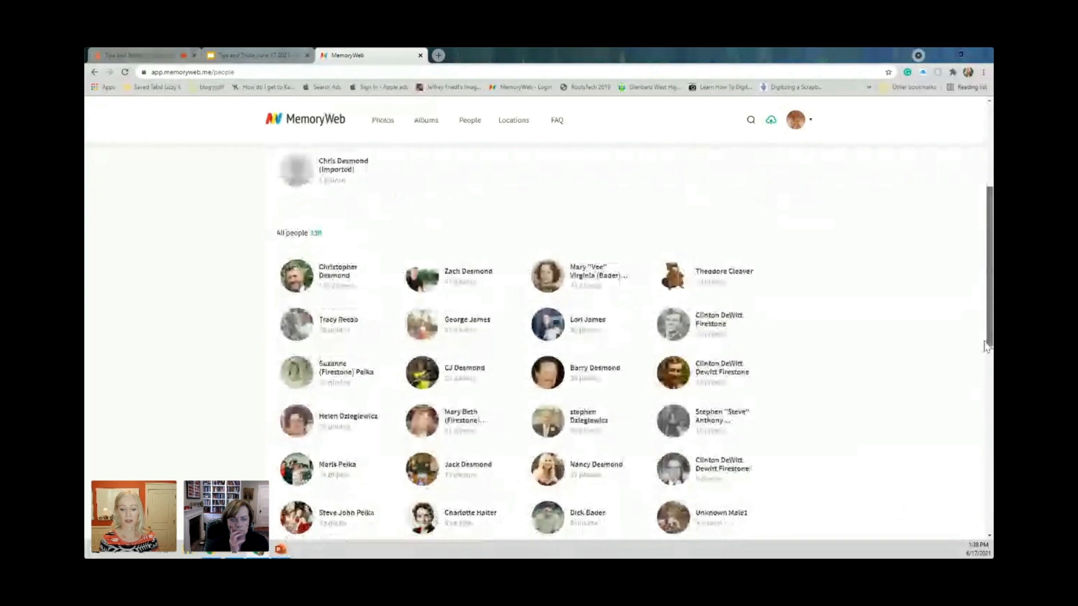
scroll(985, 345, up, 4)
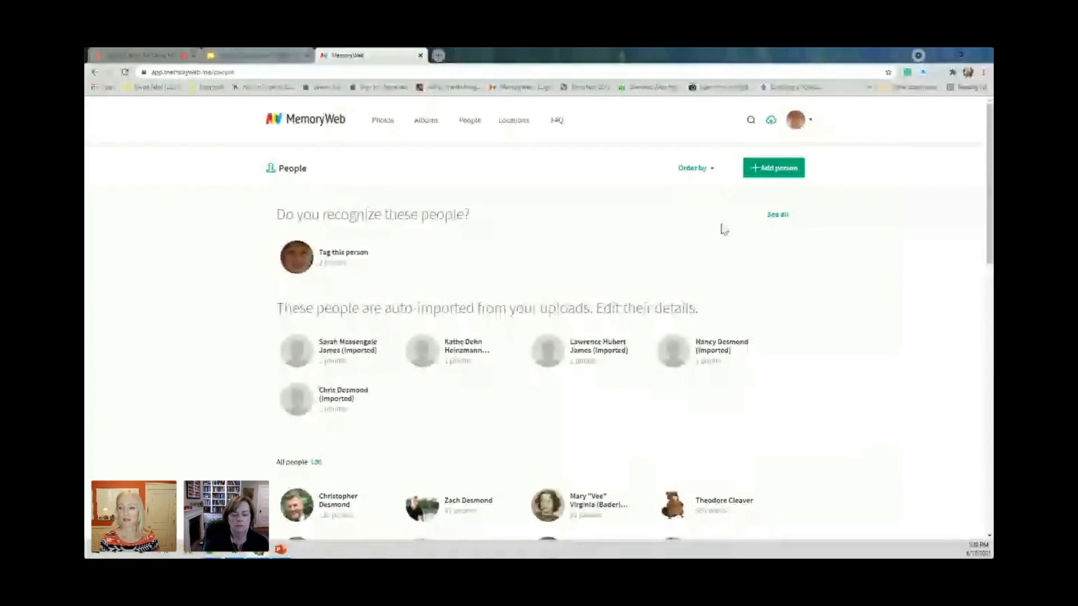
click(777, 215)
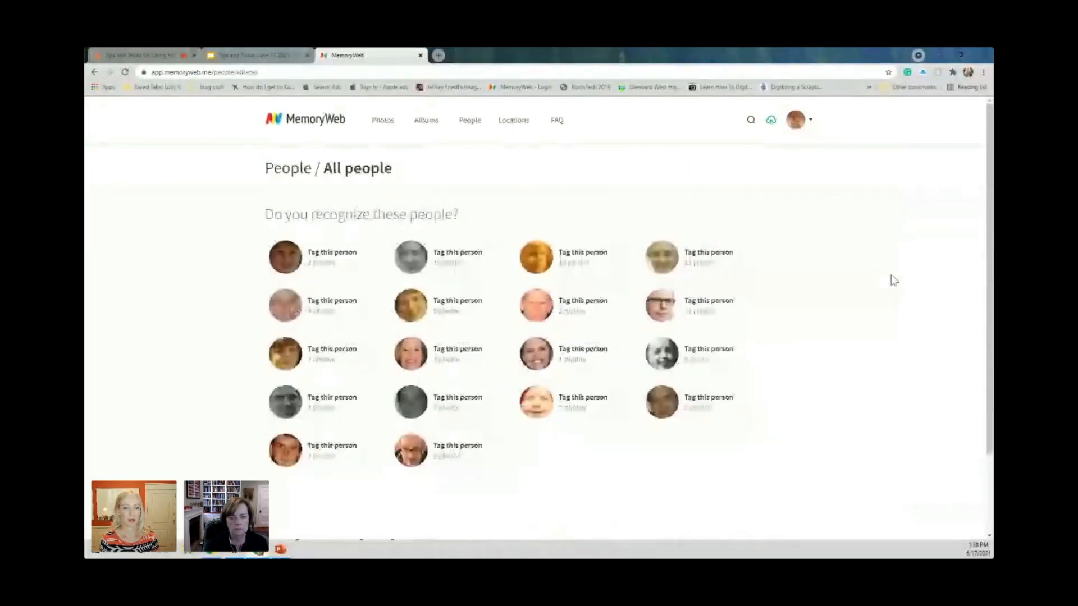
Tag all suggested photos of the dark-haired woman from the unrecognized faces with the matching existing person, and look over that person's photos.
click(251, 401)
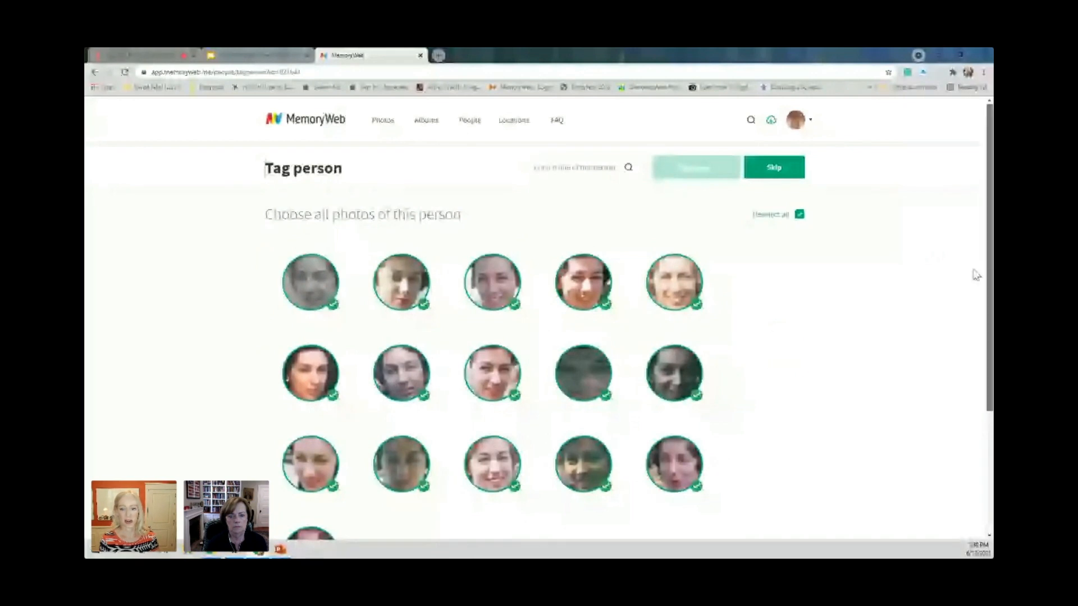
click(565, 167)
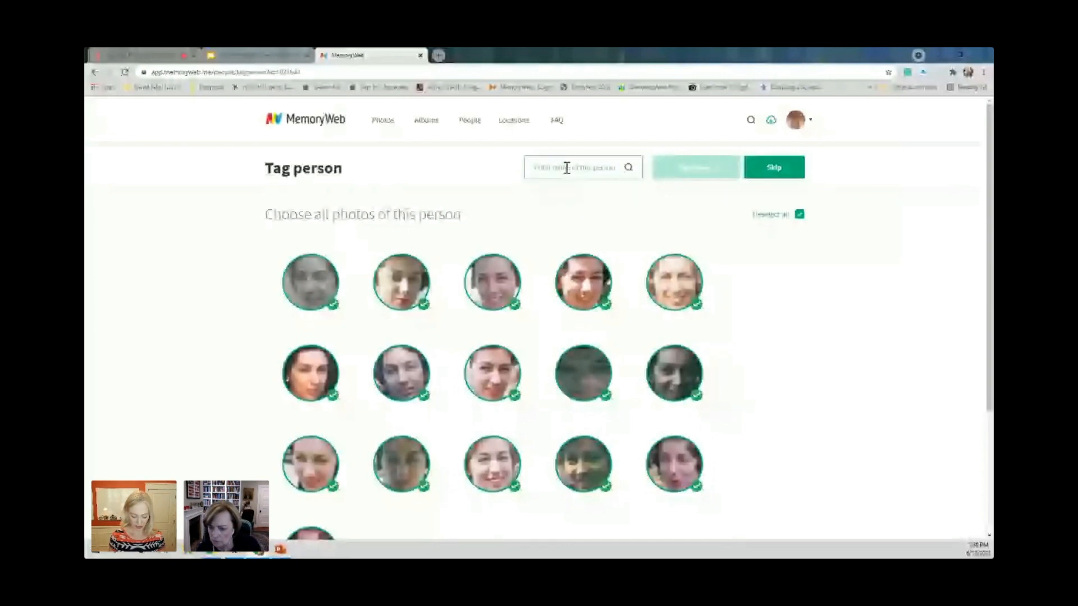
text(lor)
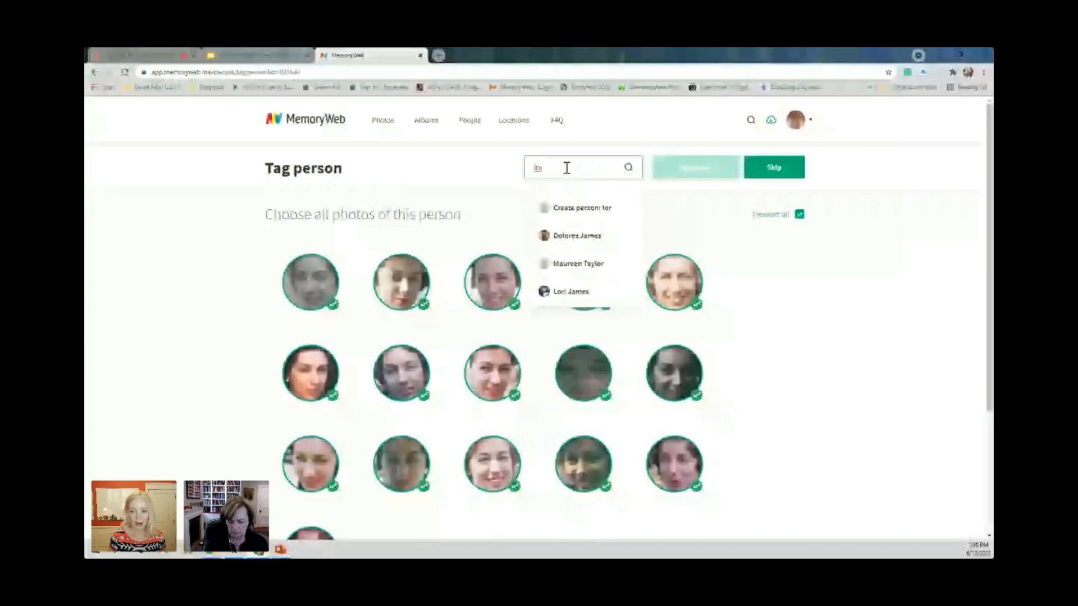
text(i)
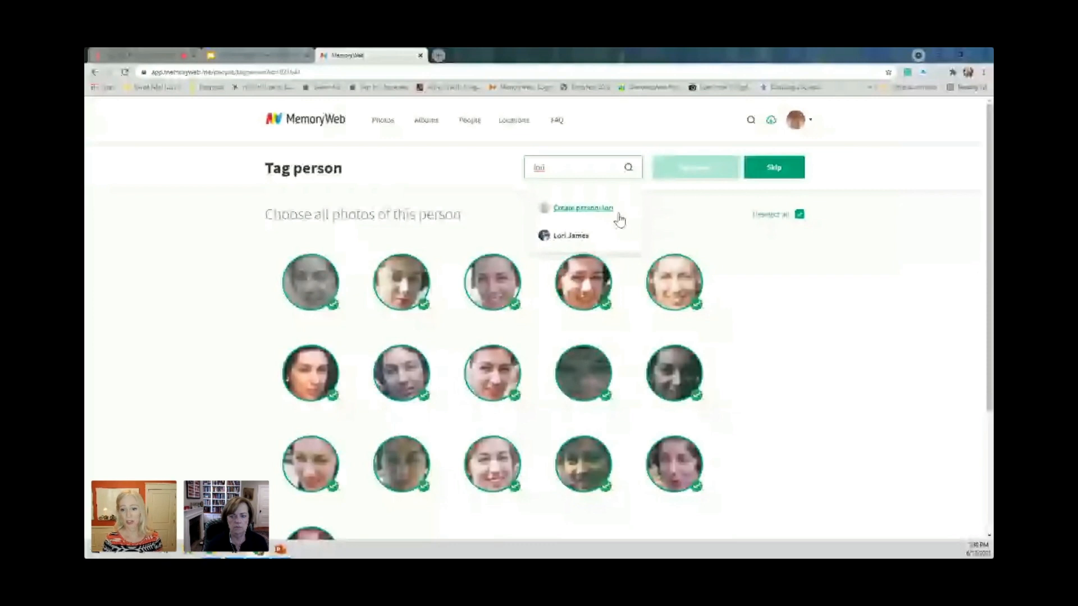
click(577, 235)
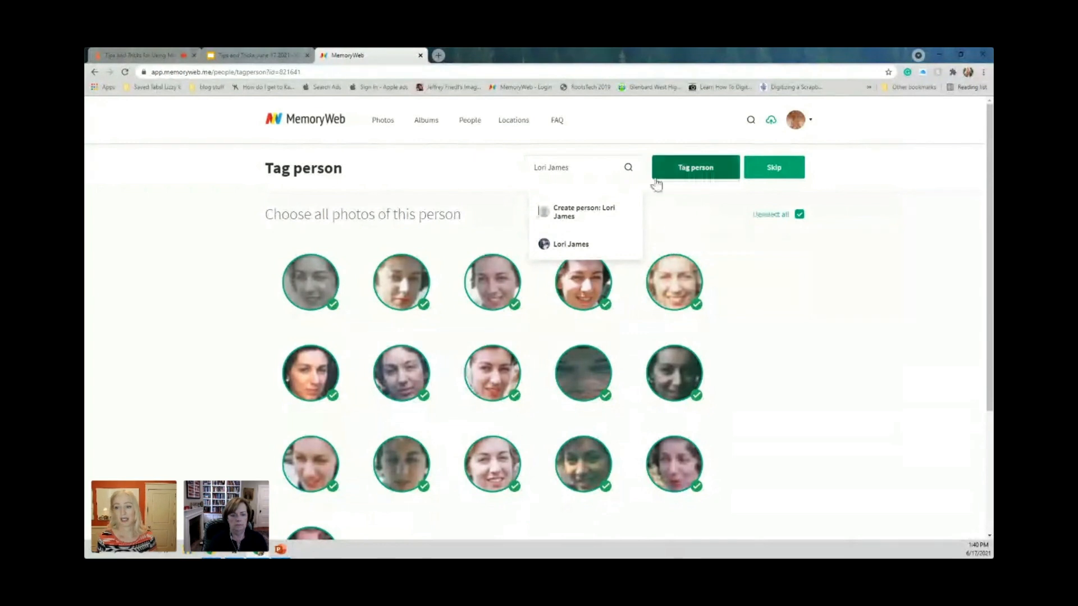
click(692, 171)
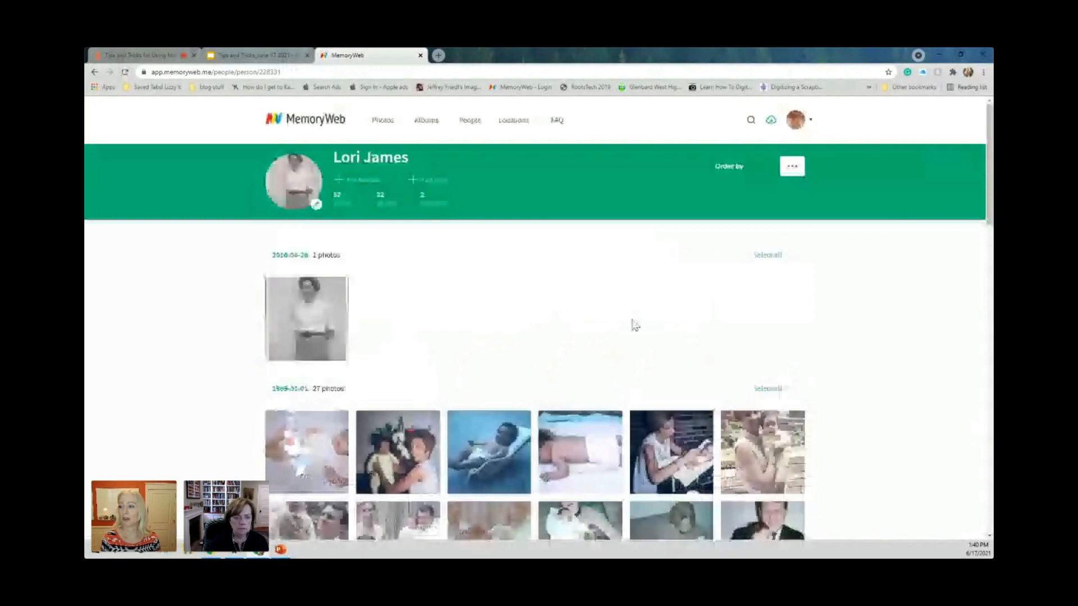
scroll(986, 213, down, 2)
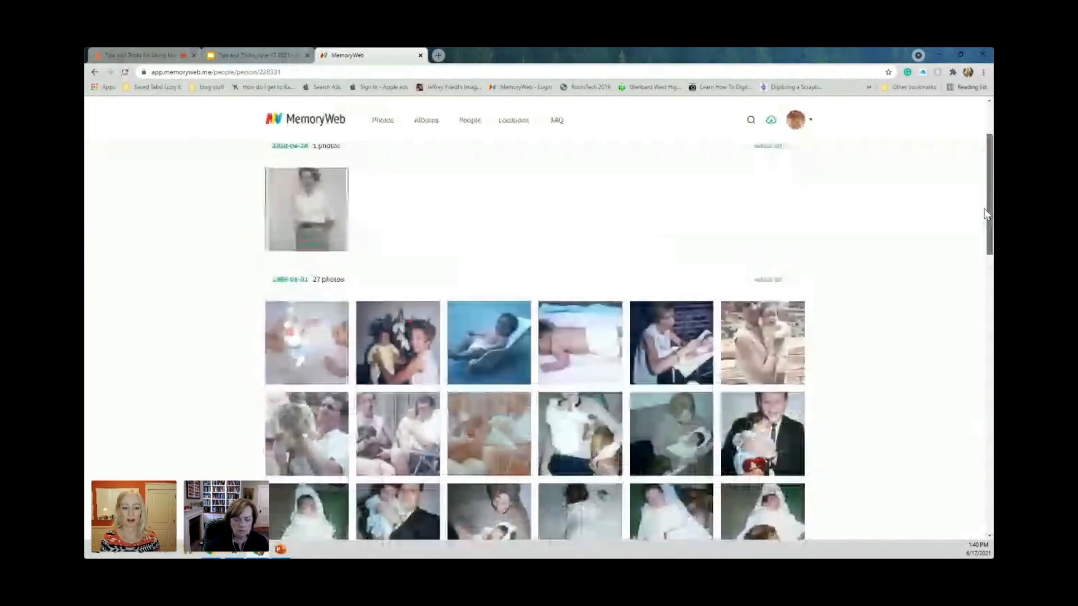
scroll(989, 193, up, 1)
scroll(955, 213, up, 3)
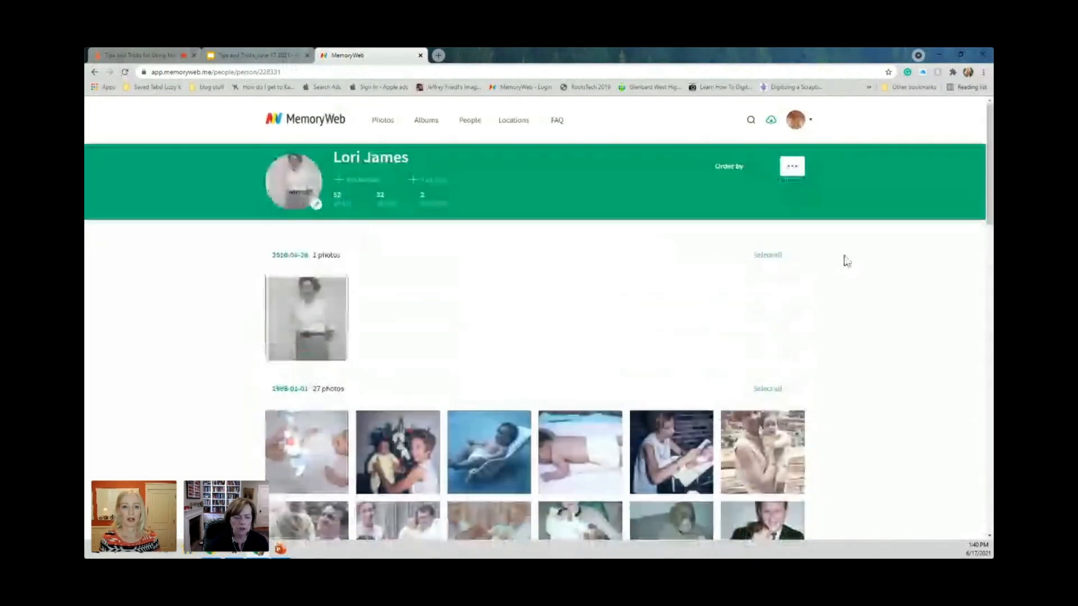
Return to the full list of unrecognized faces and open the brown-haired boy in the second row for tagging.
click(471, 121)
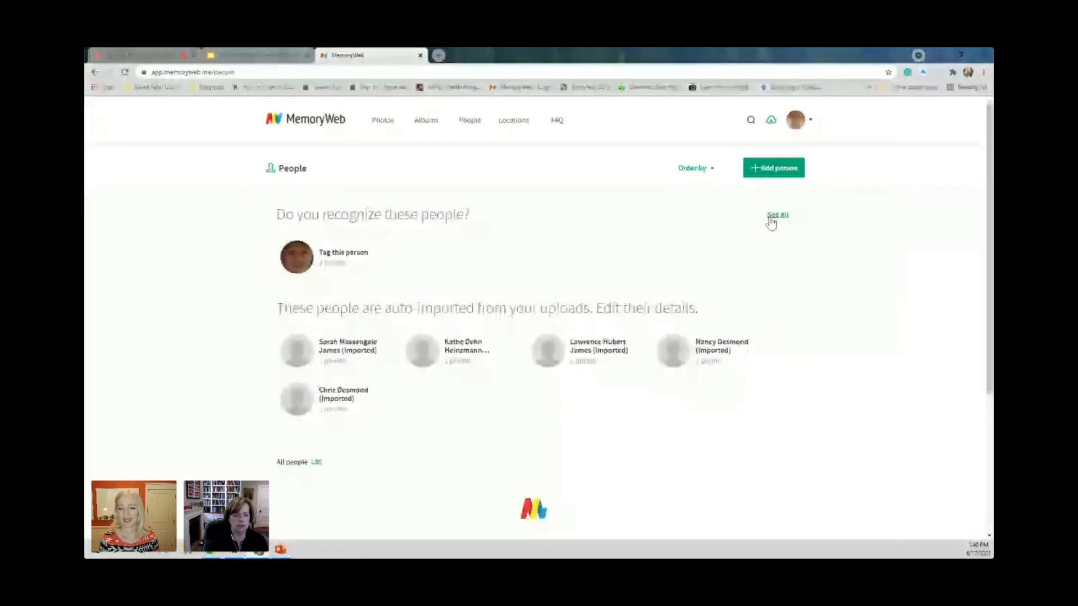
click(773, 218)
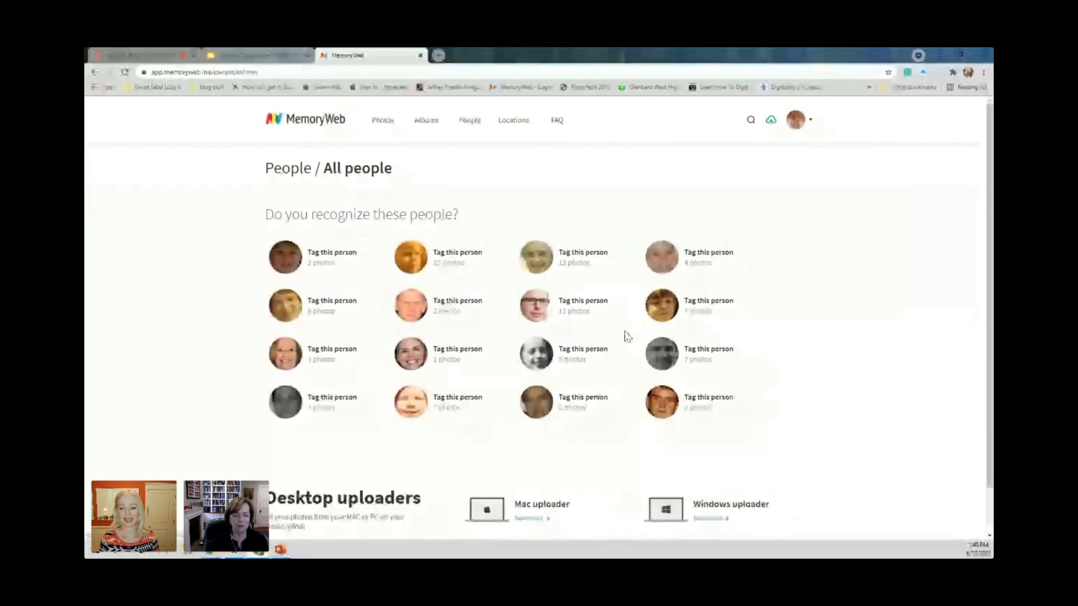
click(665, 308)
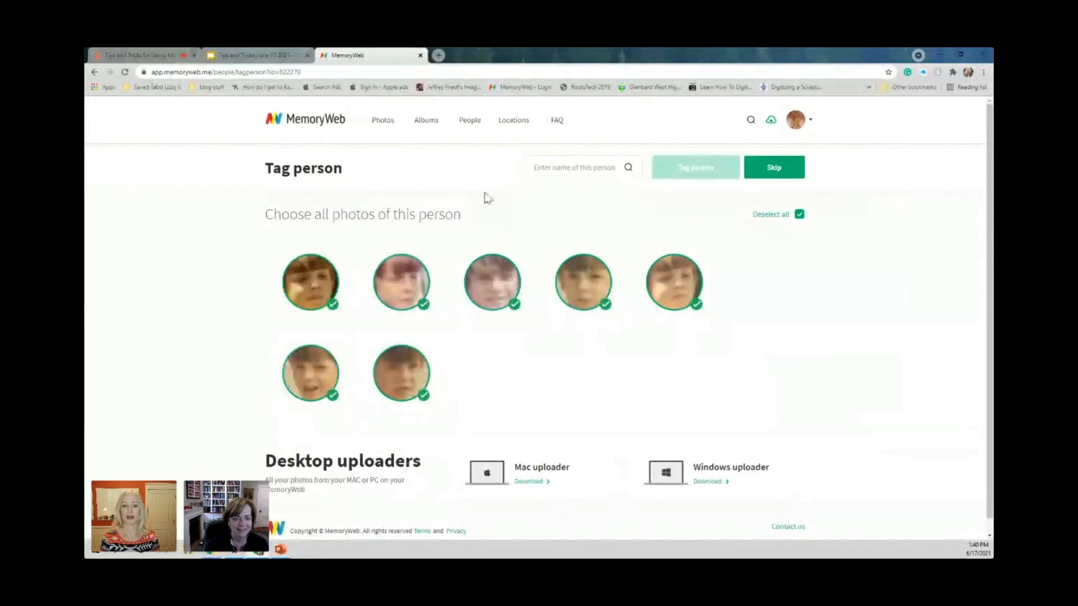
Enter "unknown2" as the boy's name and choose to create a new person from it.
click(554, 163)
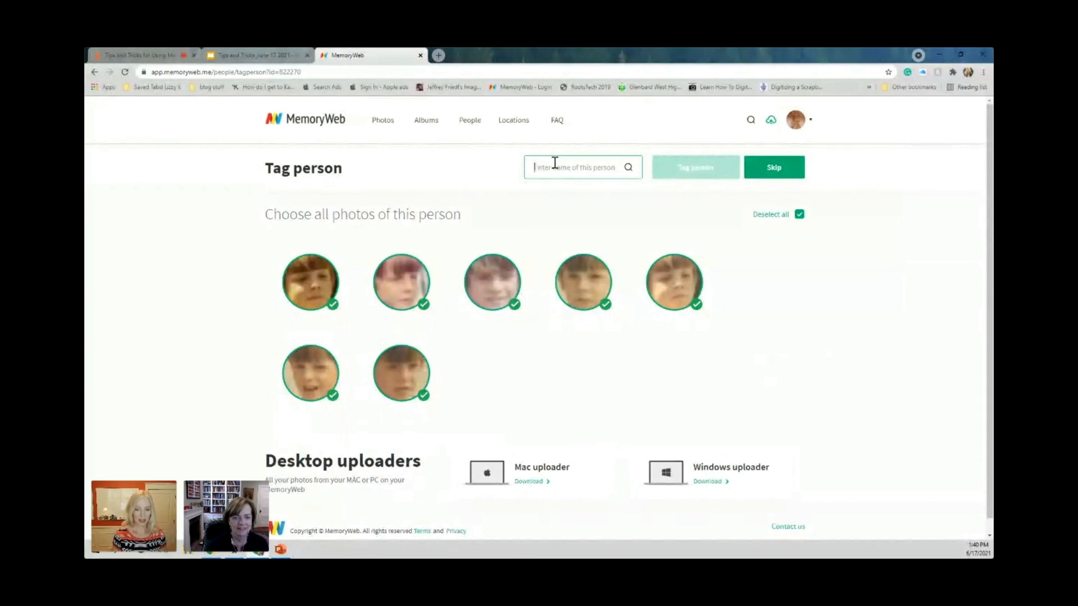
text(u)
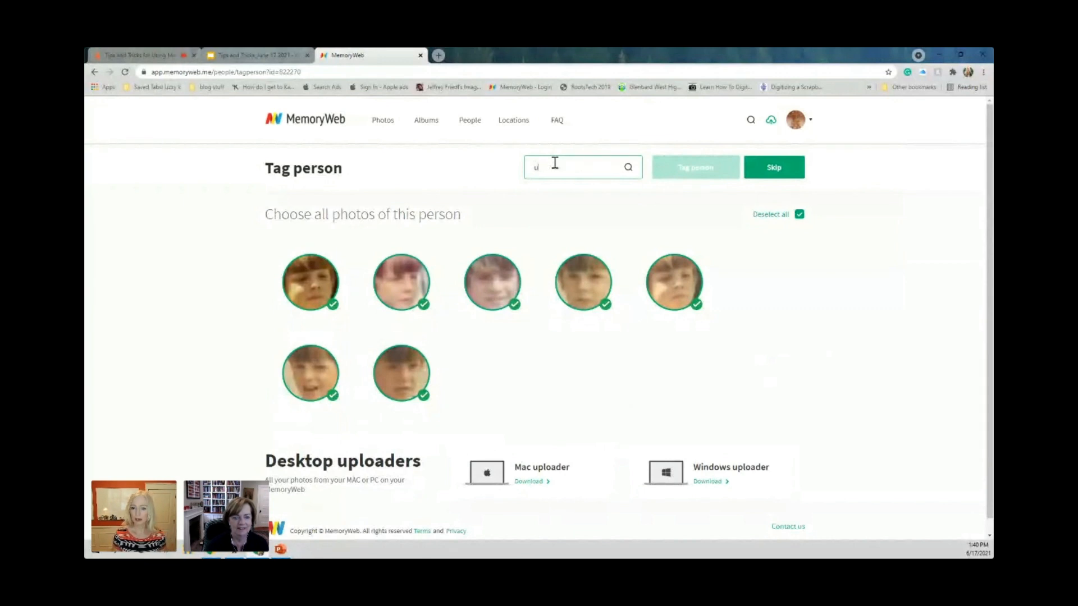
text(n)
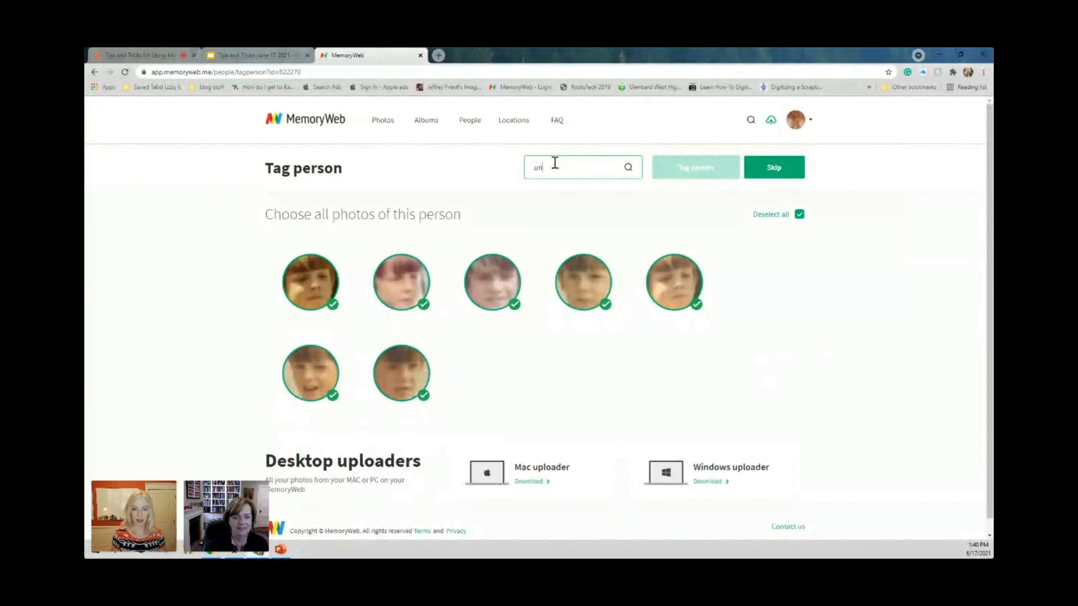
text(known)
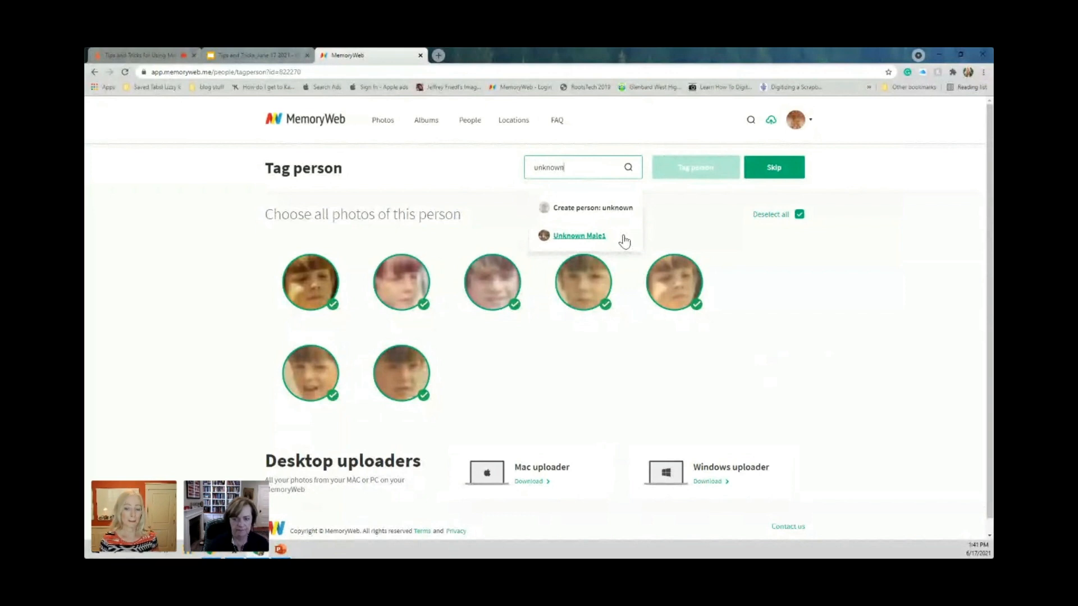
text(2)
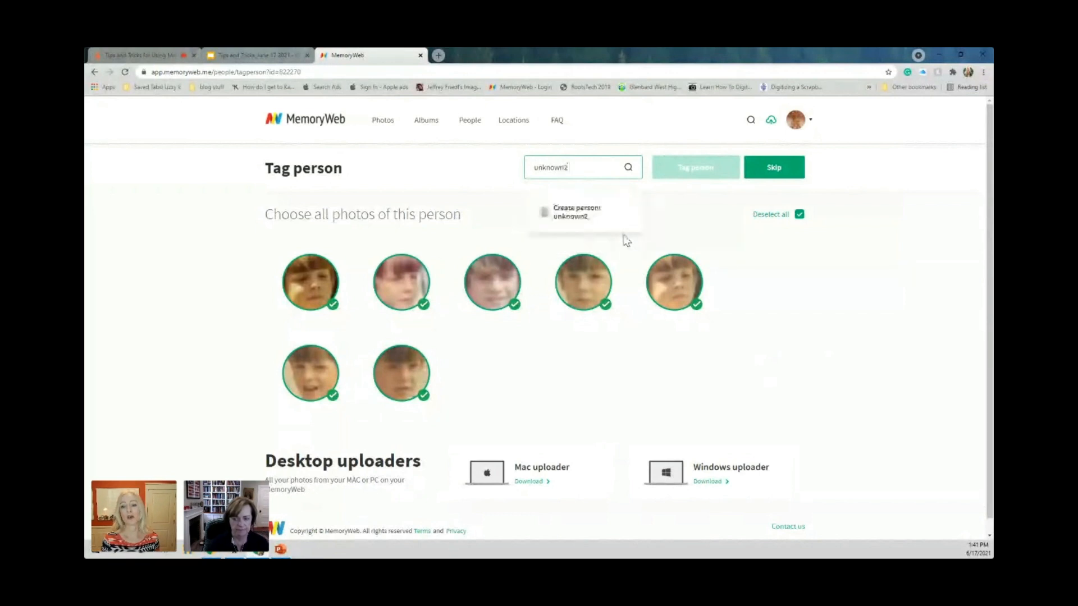
click(578, 216)
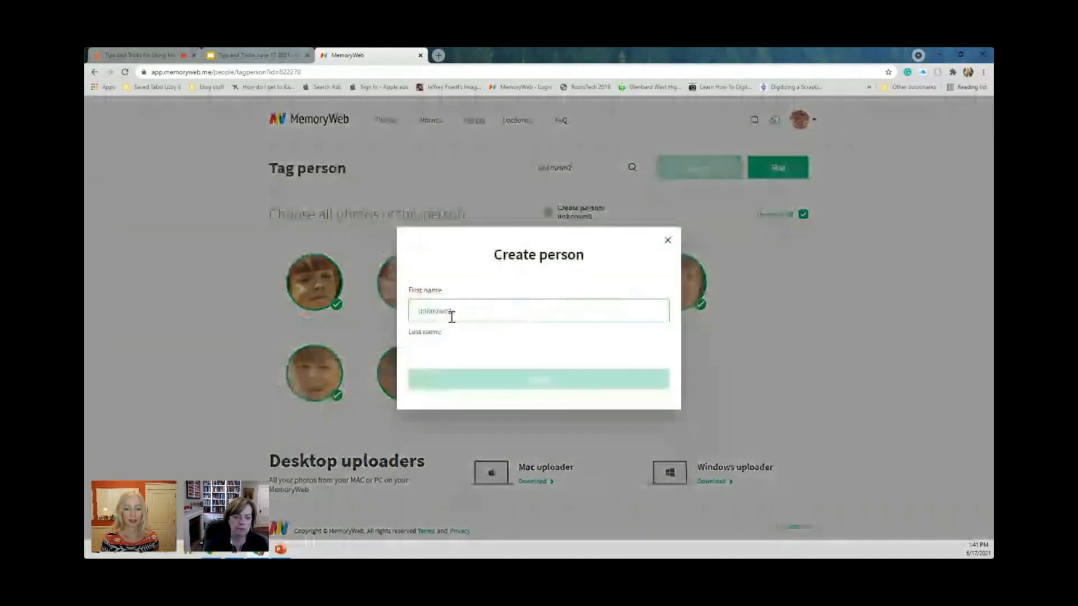
Create the person with first name "unknown" and last name "Male2", and tag all the boy's selected photos with it.
click(452, 317)
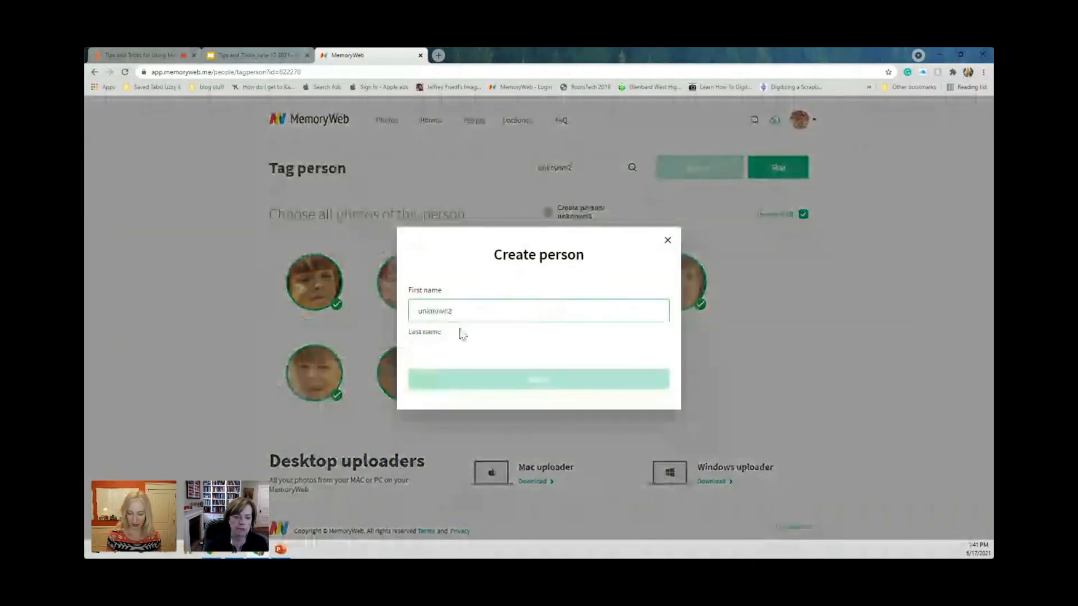
key(BackSpace)
click(487, 352)
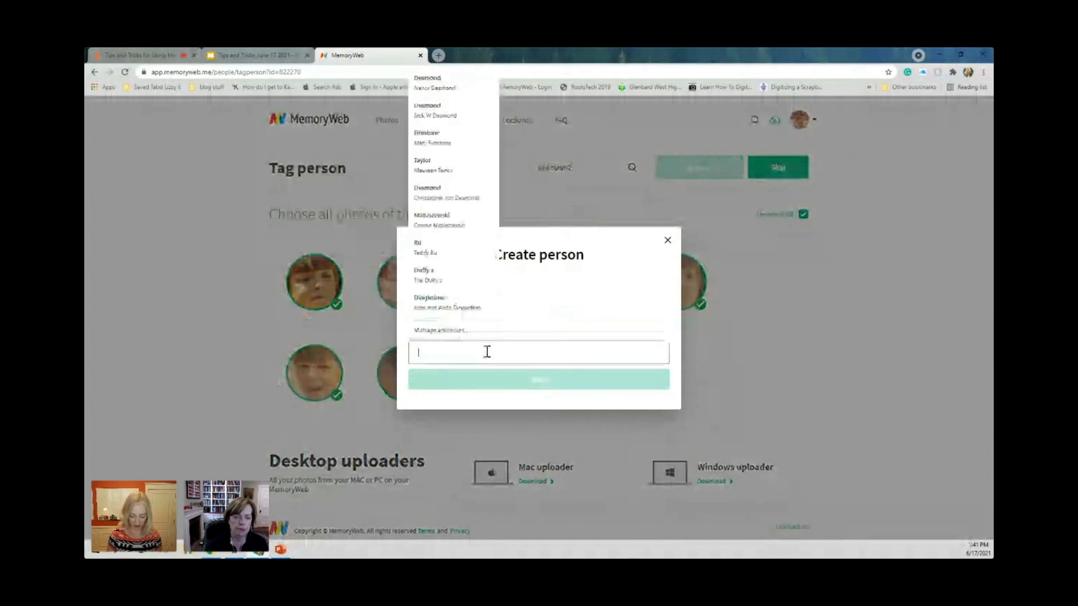
text(Male)
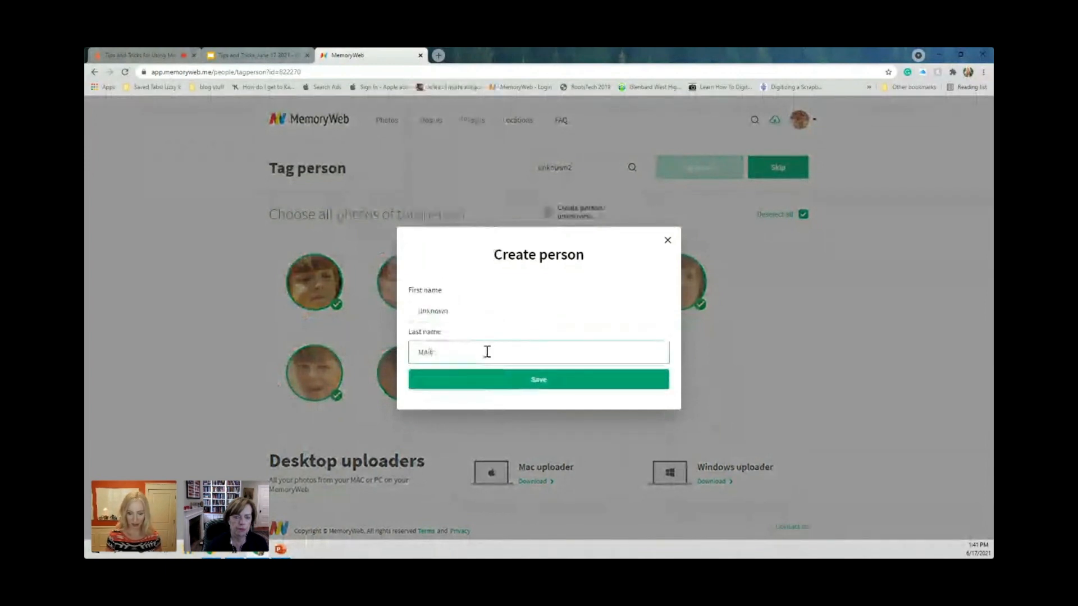
key(BackSpace)
key(BackSpace)
key(BackSpace)
text(a)
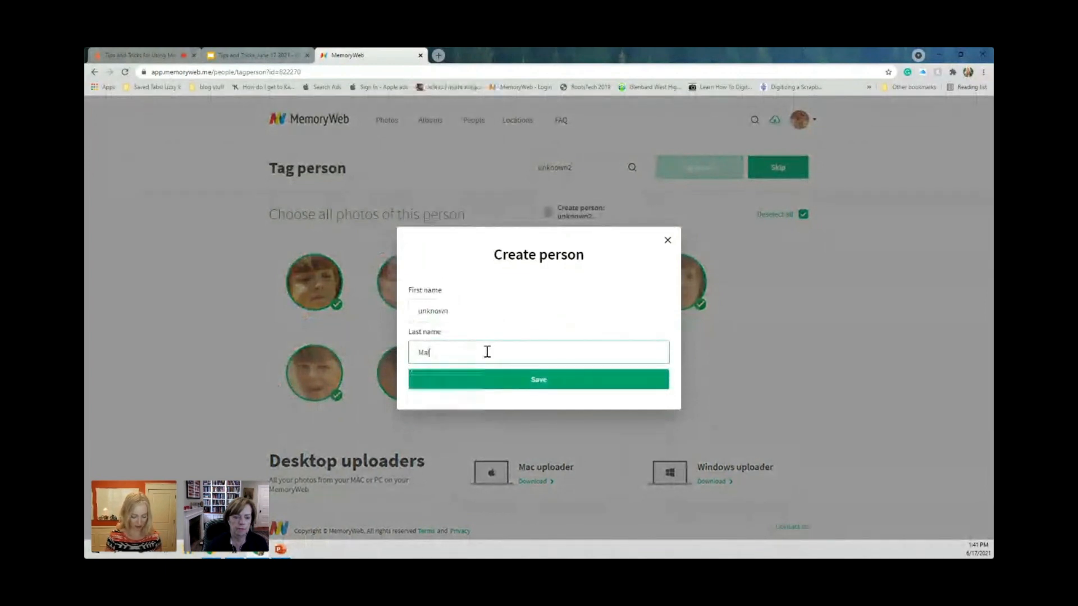
text(le)
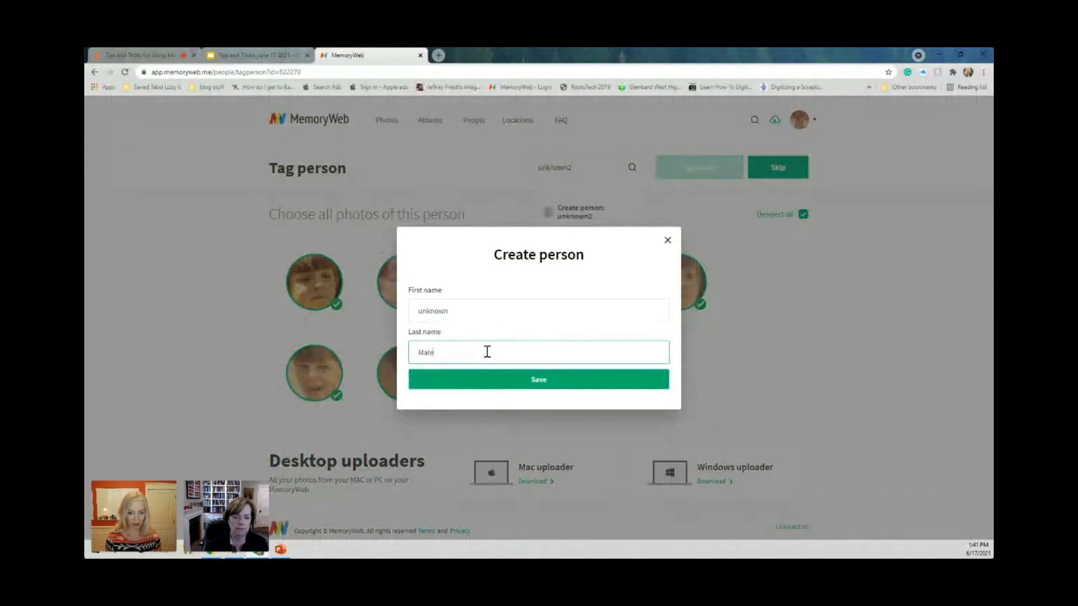
text(2)
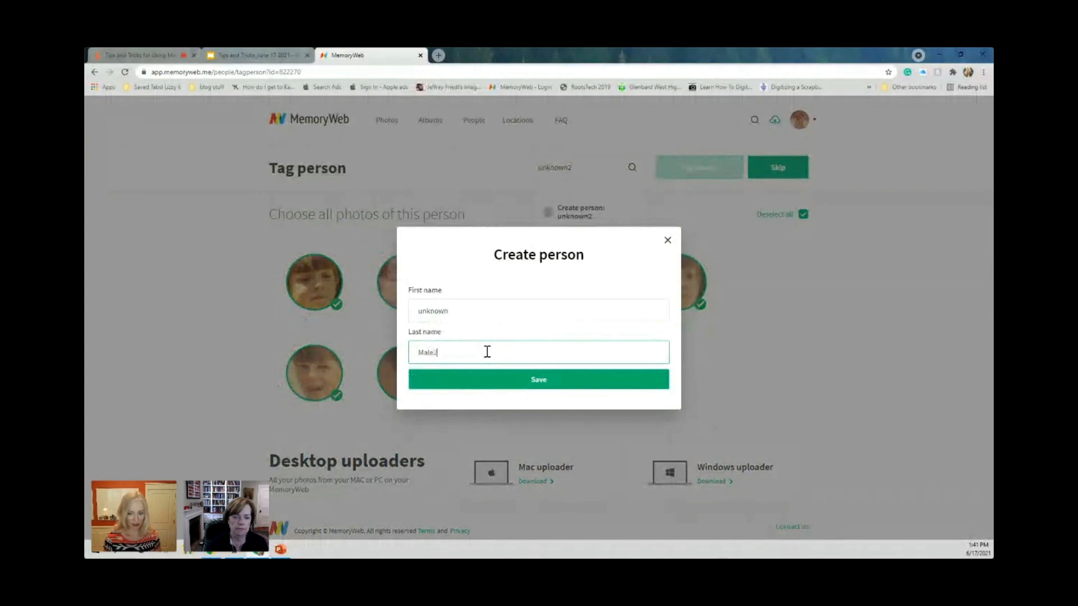
click(512, 387)
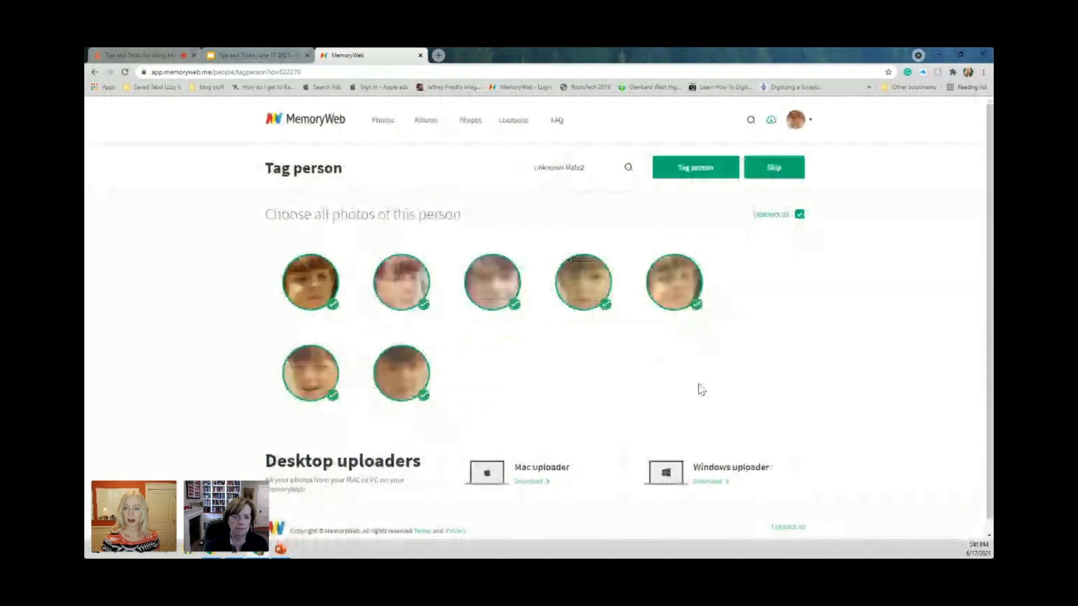
click(696, 174)
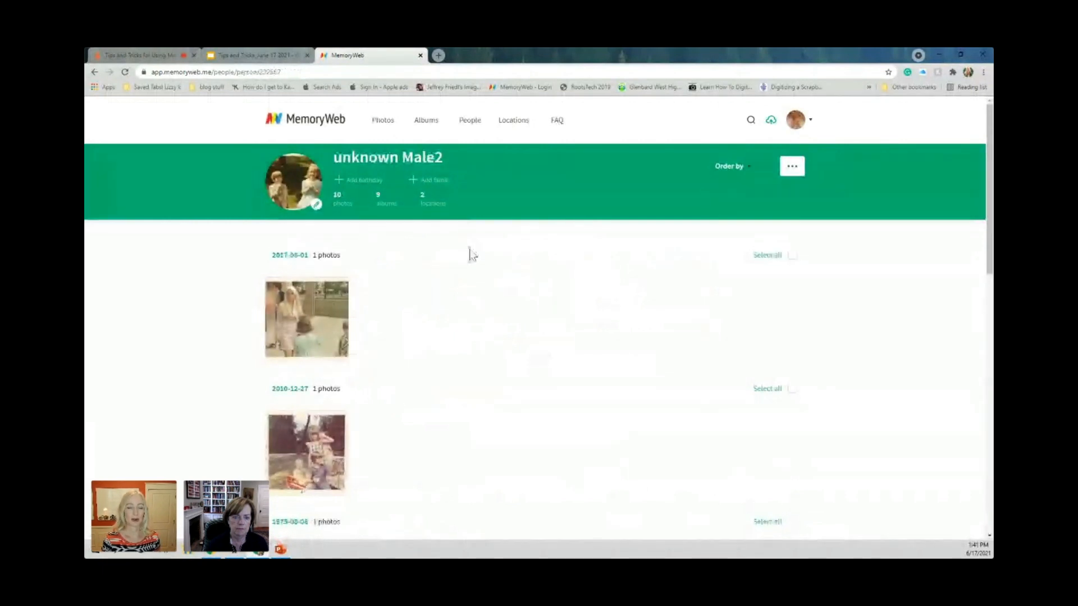
Switch to the Google Slides presentation, present from the "Facial recognition" slide, and advance to the "Genealogical outlines" slide.
click(275, 57)
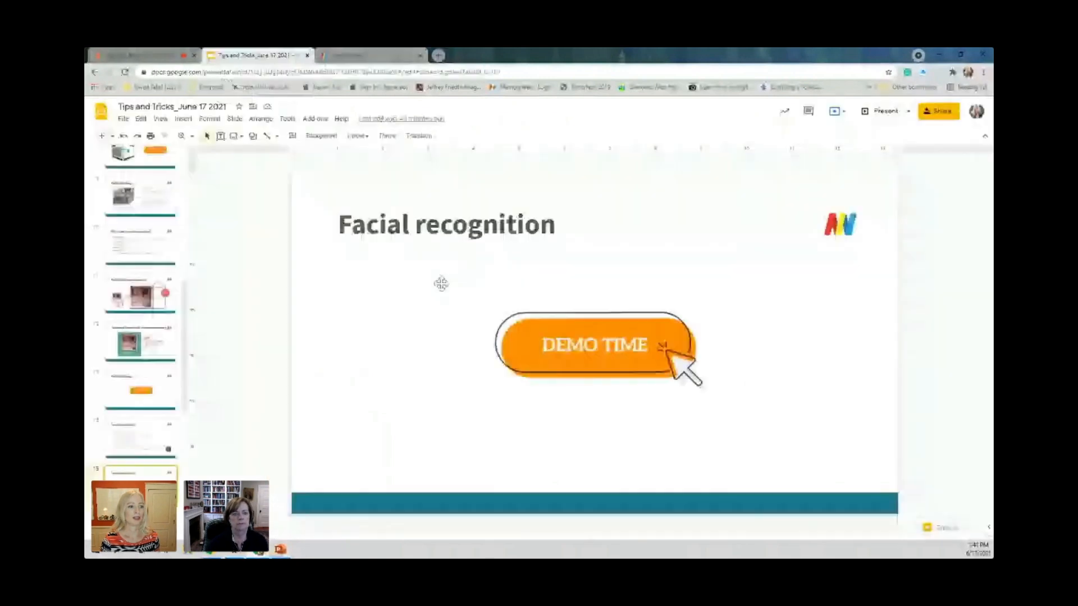
key(ctrl+F5)
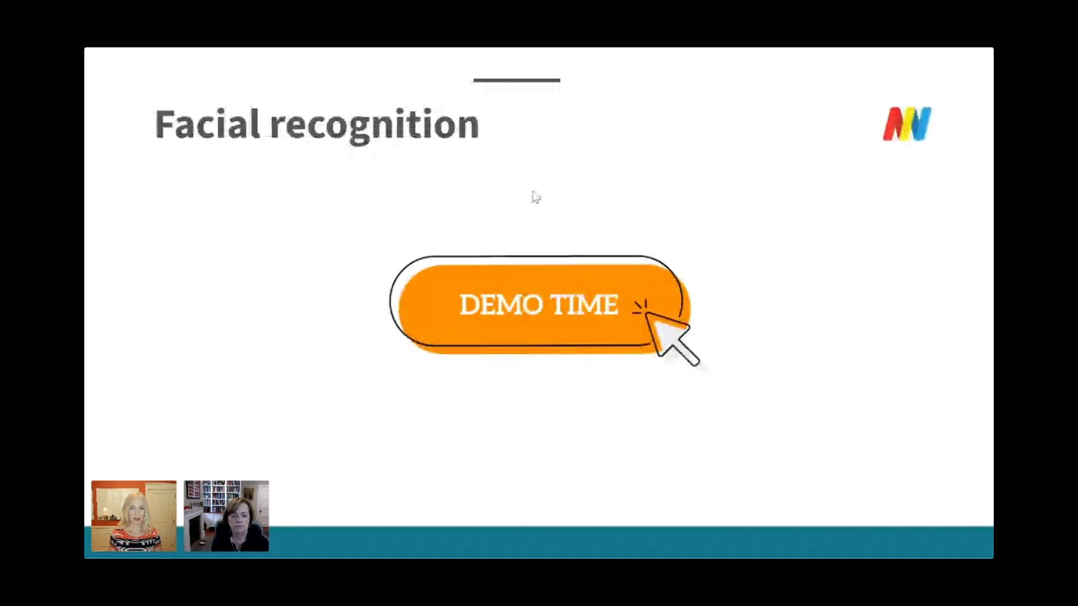
key(Right)
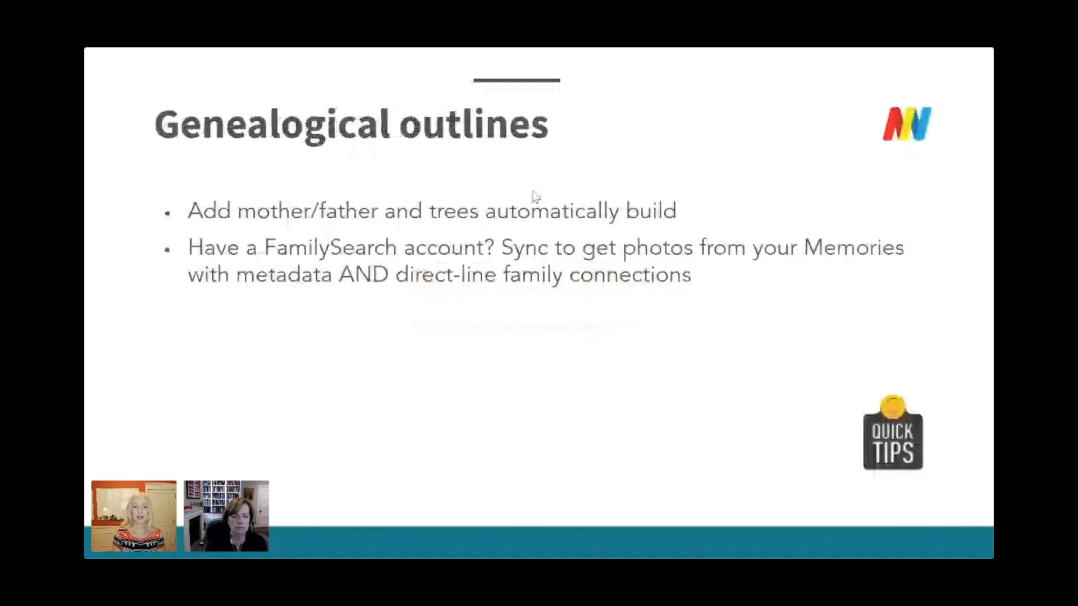